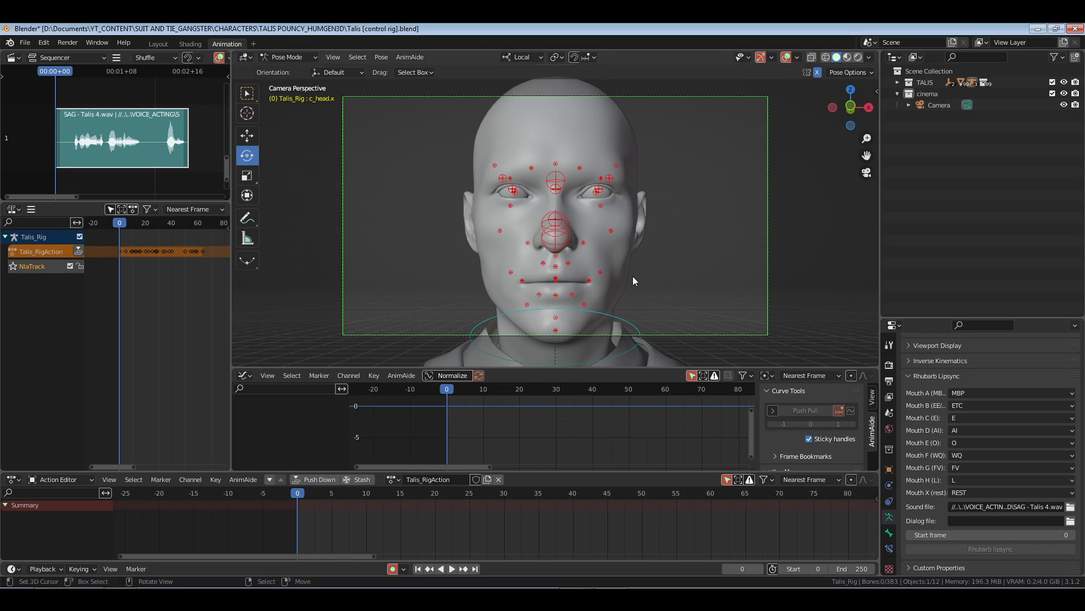
Step: Select all the mouth, jaw and lower-face control bones from the right side view and return to the camera view
key("KP_0")
key("KP_3")
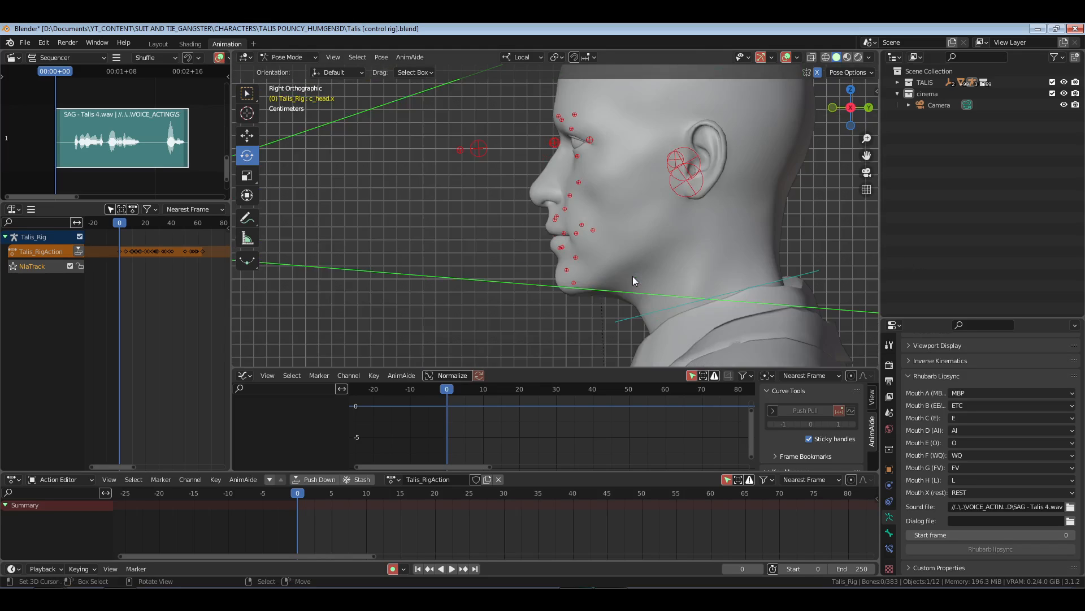
left_click_drag(509, 174, 605, 298)
middle_click_drag(570, 254, 619, 264)
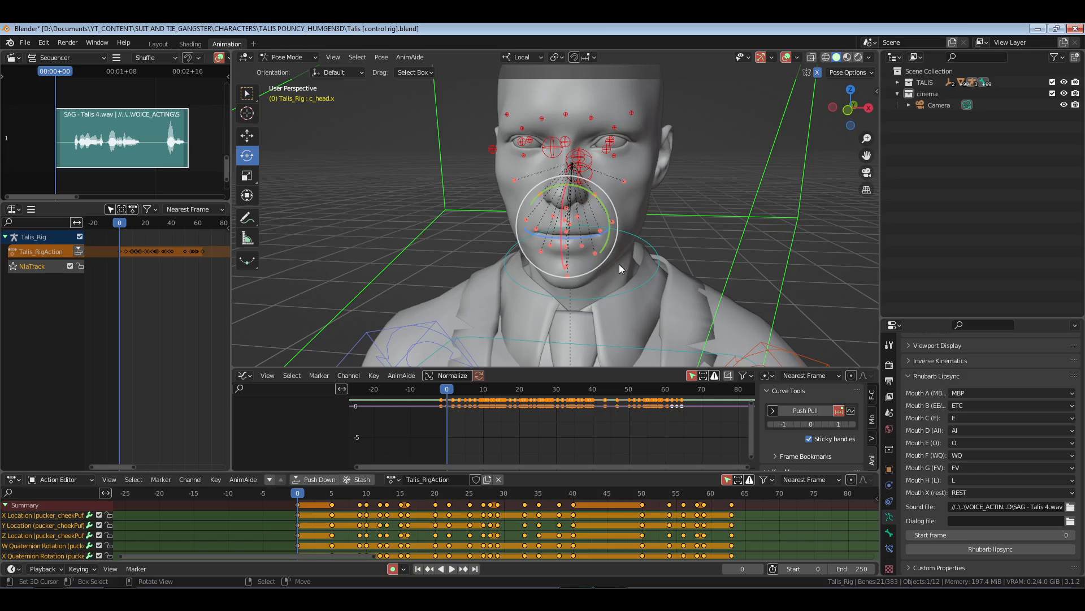
key("KP_0")
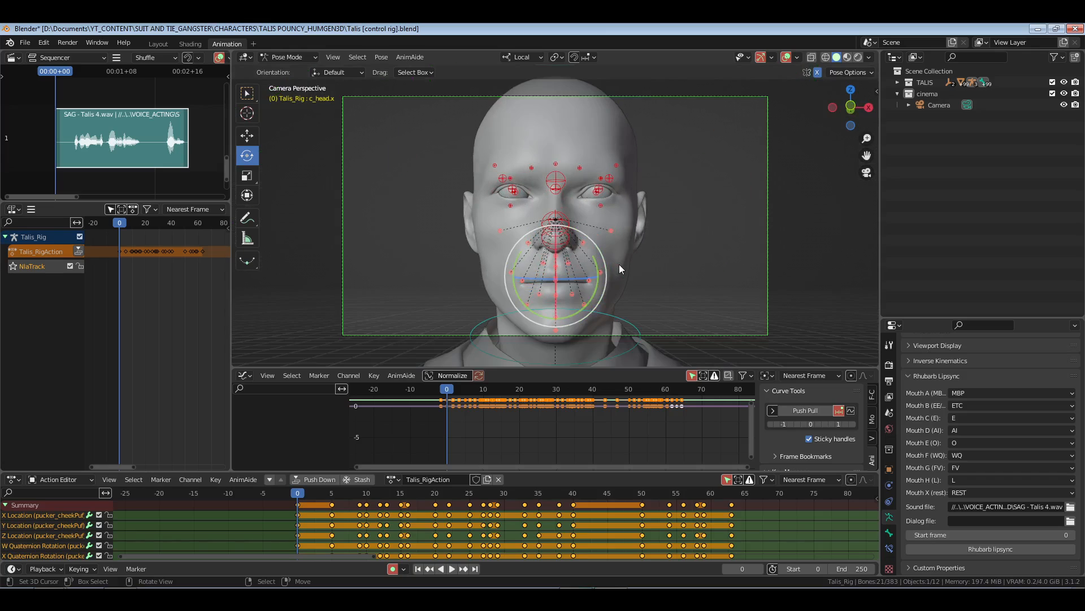
Step: Set the AnimAide curve tool to Blend Frame with sticky handles off, and save the file
left_click(809, 439)
left_click(852, 412)
left_click(867, 385)
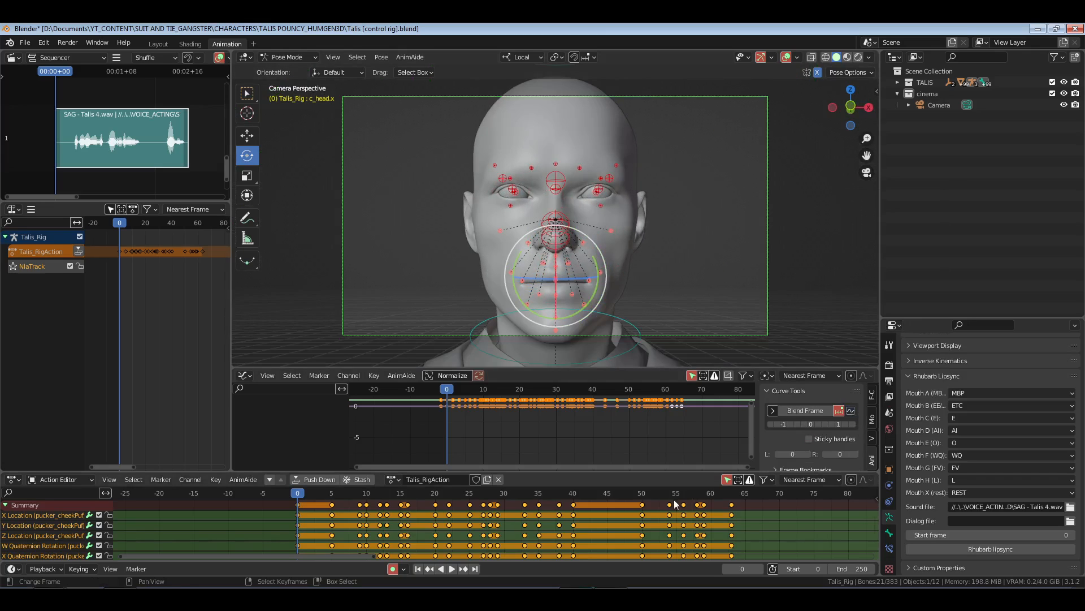
key("ctrl+s")
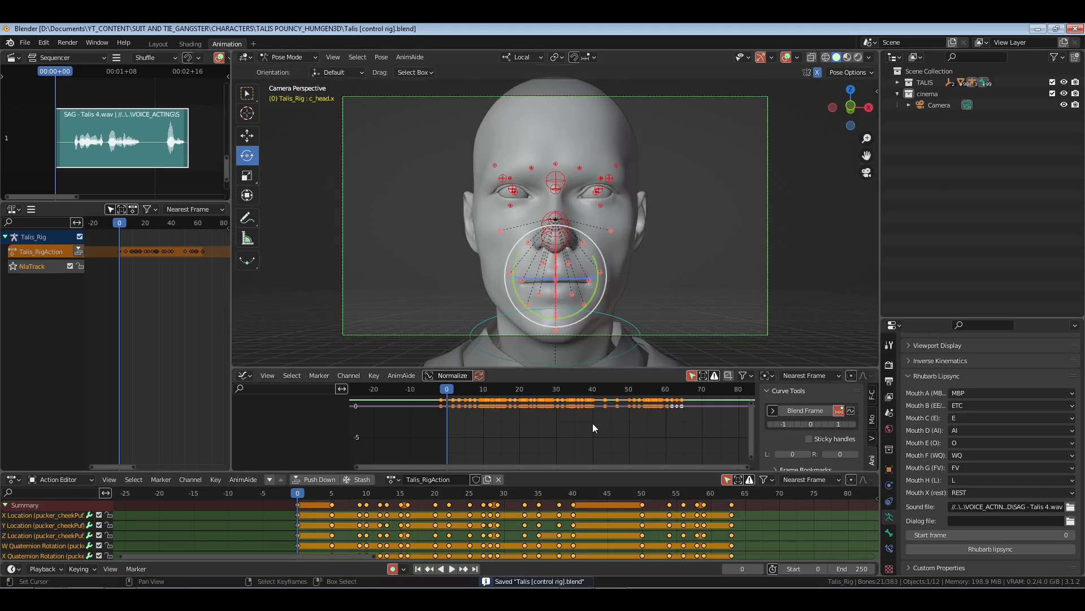
Step: Hide the bones in the viewport overlays and save the file
key("Home")
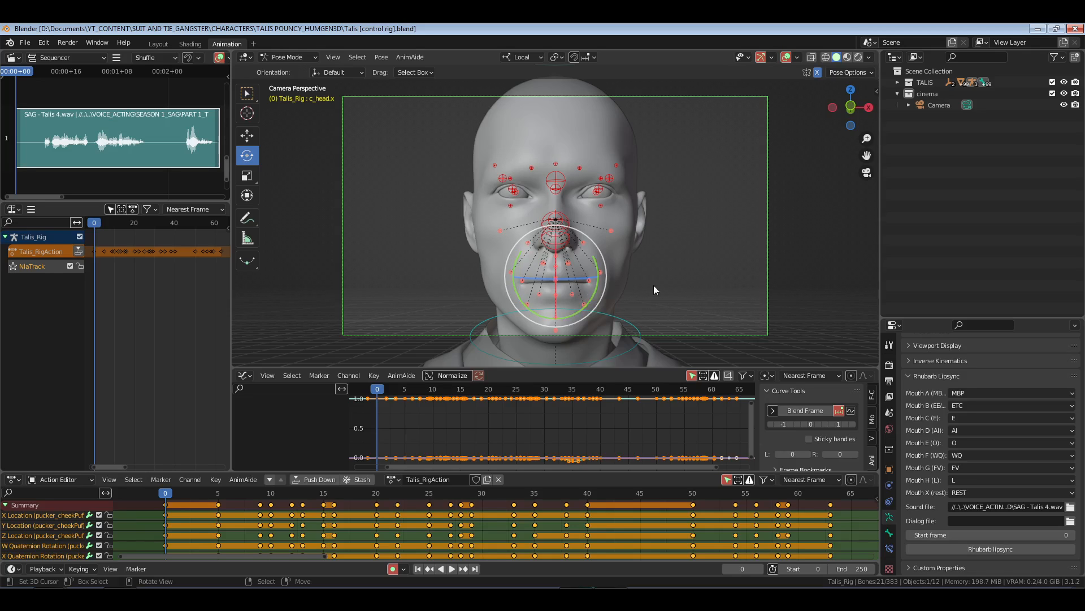
left_click(797, 57)
left_click(803, 181)
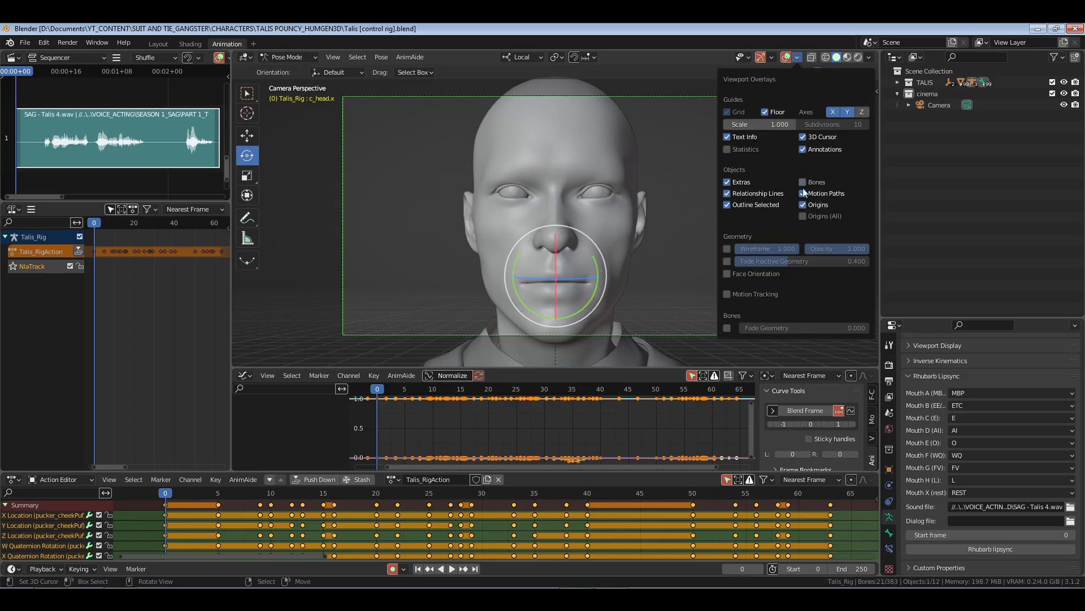
key("ctrl+s")
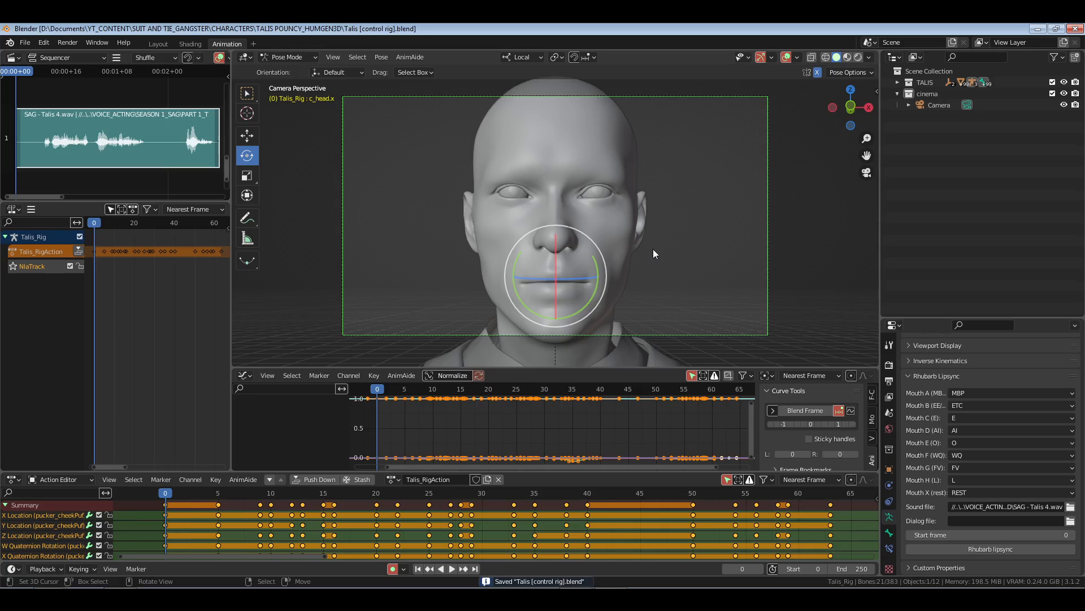
Step: Play the lip-sync animation, return to frame 0 and save the file
key("space")
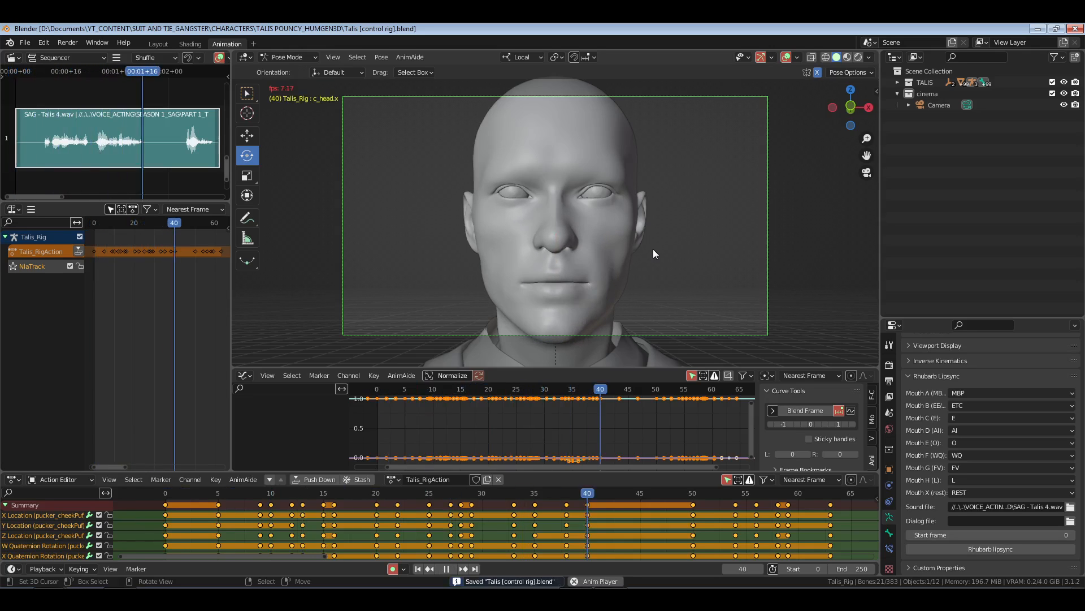
key("space")
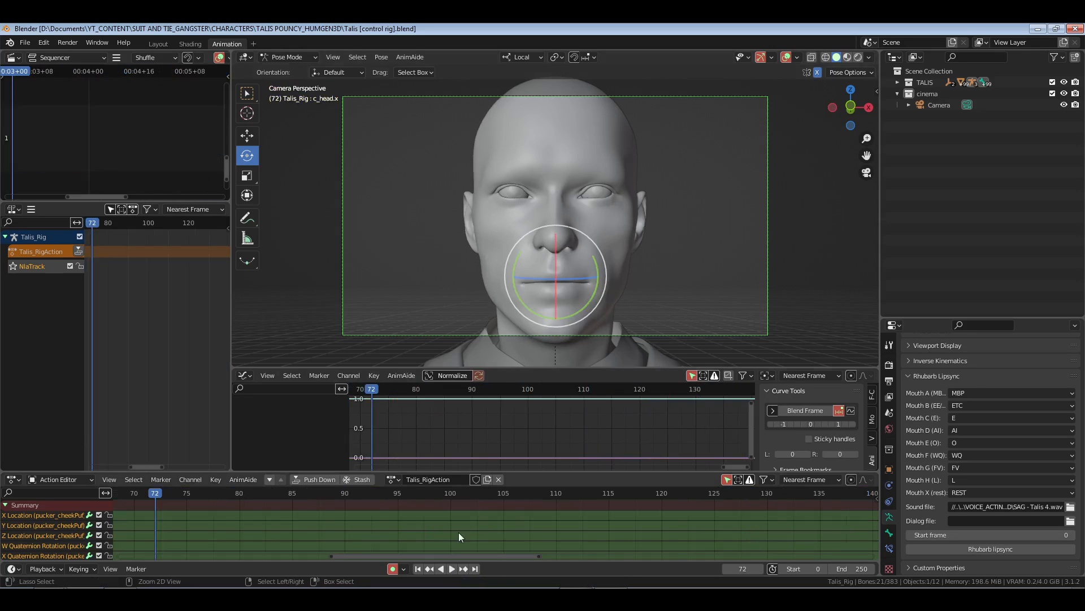
scroll(459, 532, "down", 5)
left_click(419, 570)
middle_click_drag(572, 449, 619, 449)
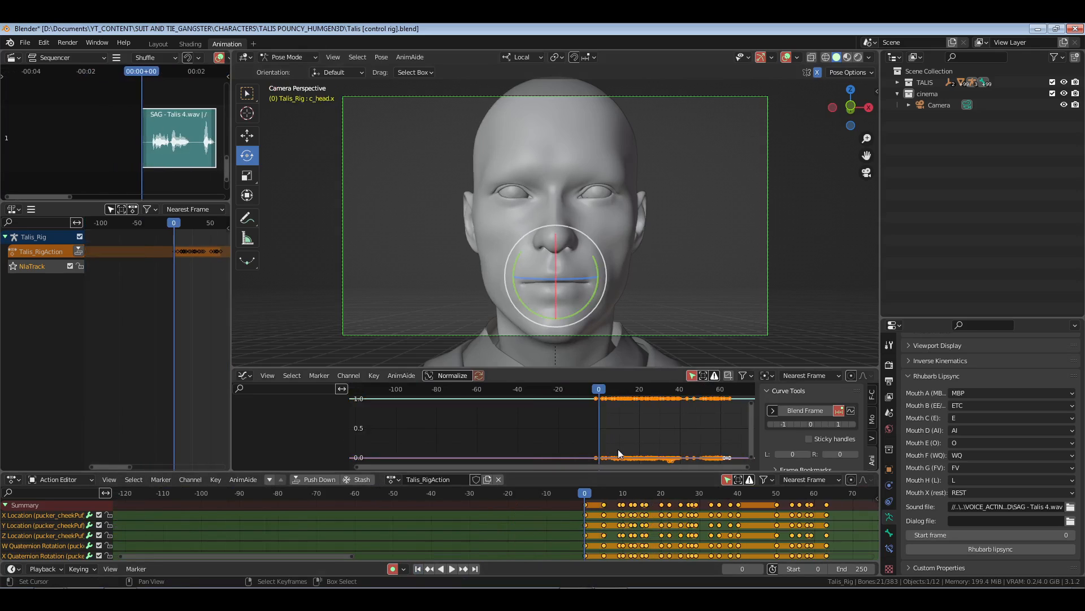
key("Home")
key("ctrl+s")
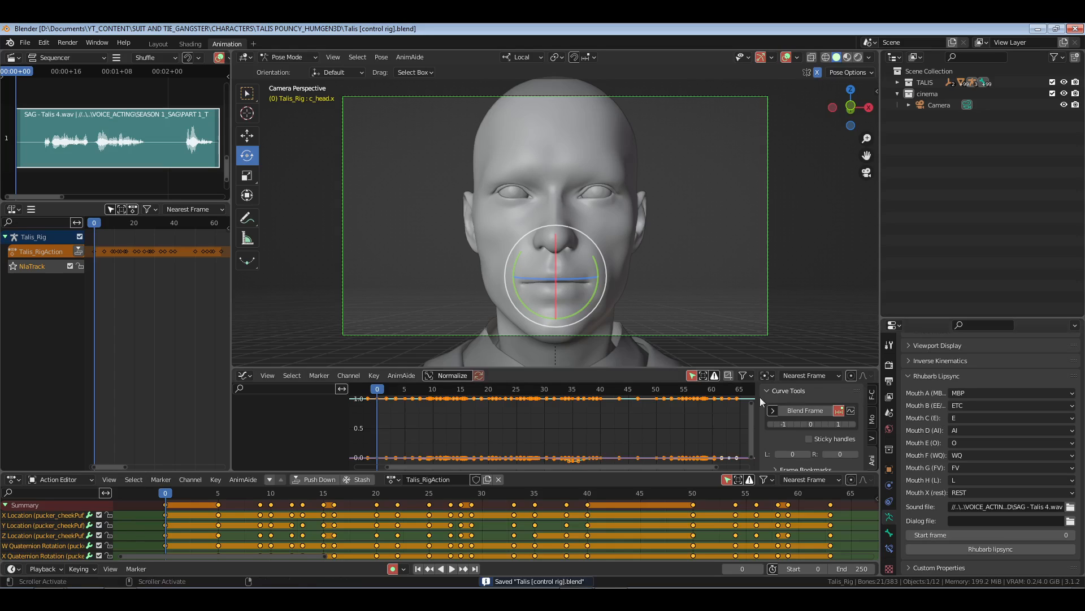
Step: Examine the list of available AnimAide curve tools, keeping Blend Frame as the active one
left_click(852, 411)
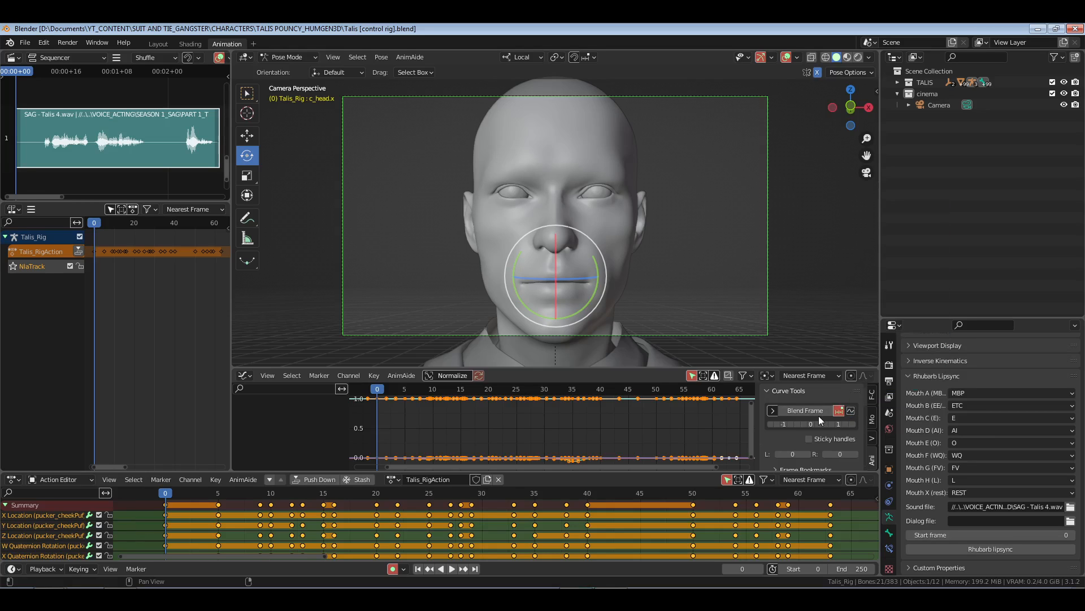
left_click_drag(816, 411, 818, 411)
left_click(773, 410)
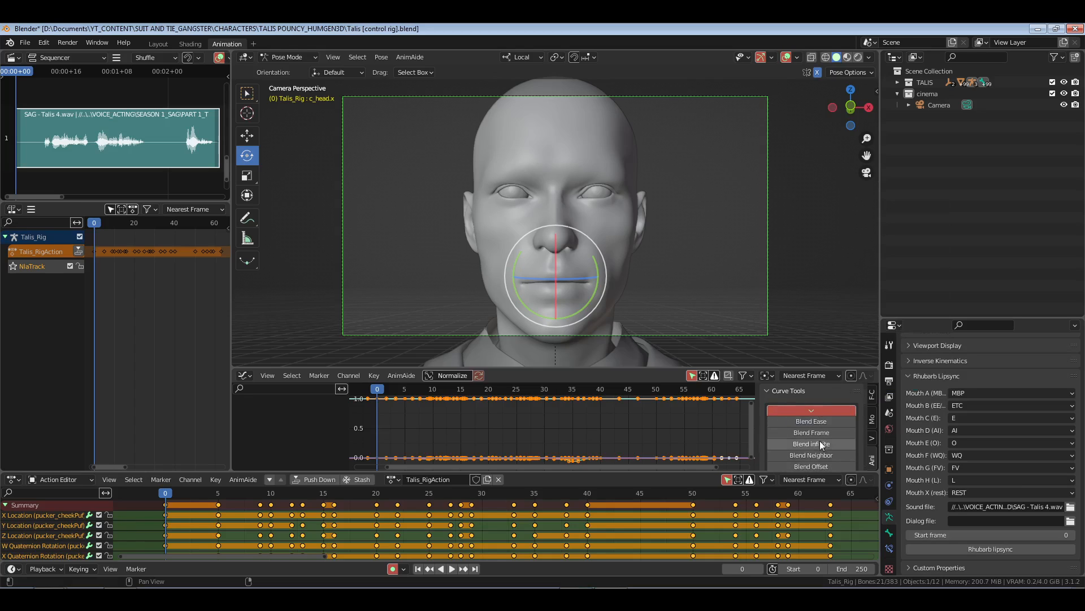
scroll(821, 446, "down", 8)
scroll(818, 442, "up", 8)
left_click(807, 412)
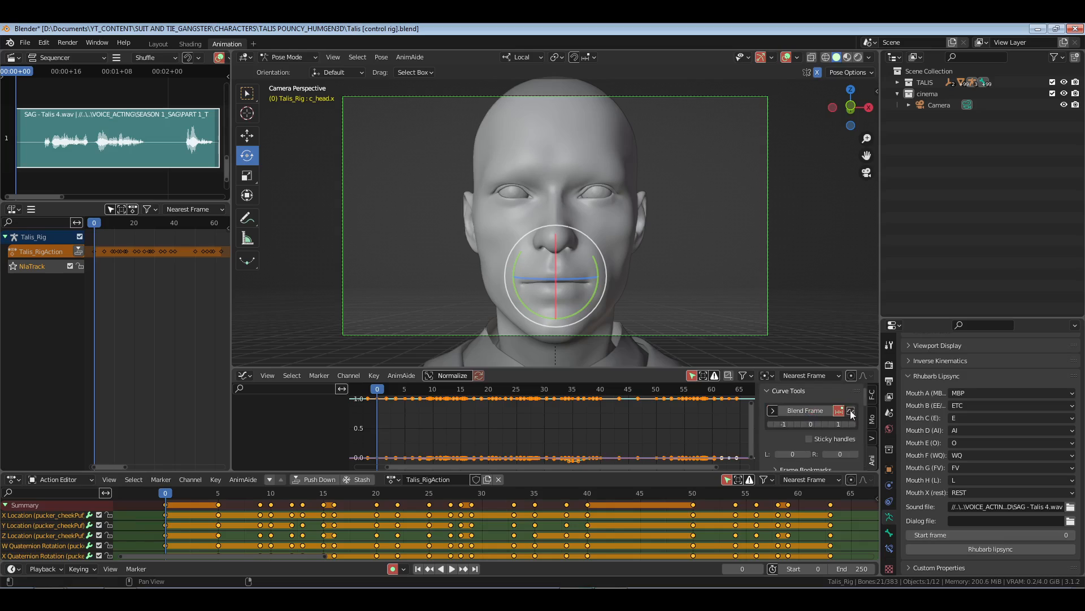
left_click(850, 410)
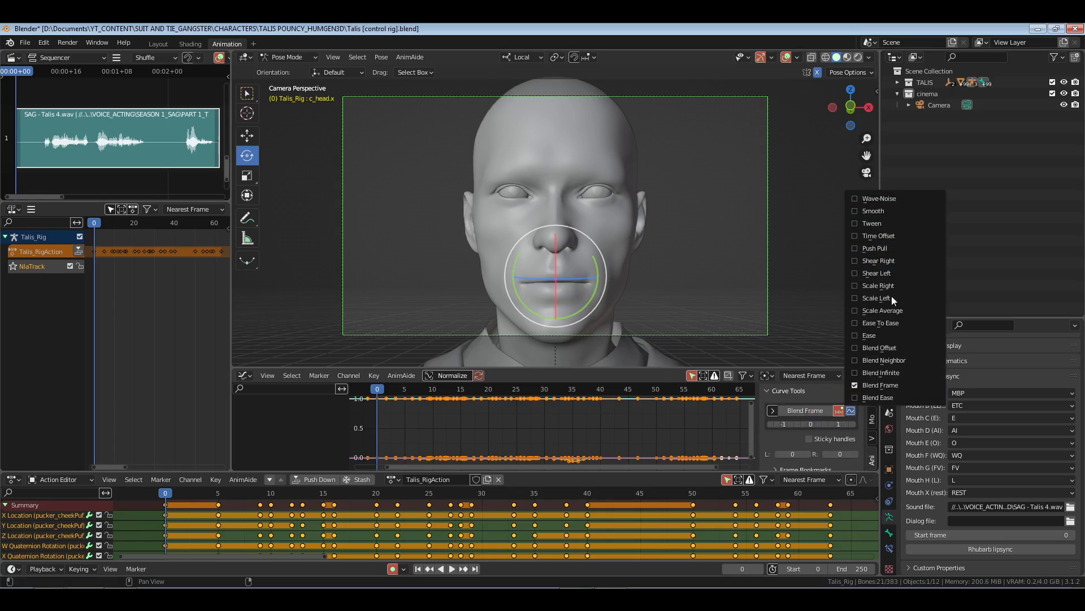
left_click(886, 381)
left_click(853, 410)
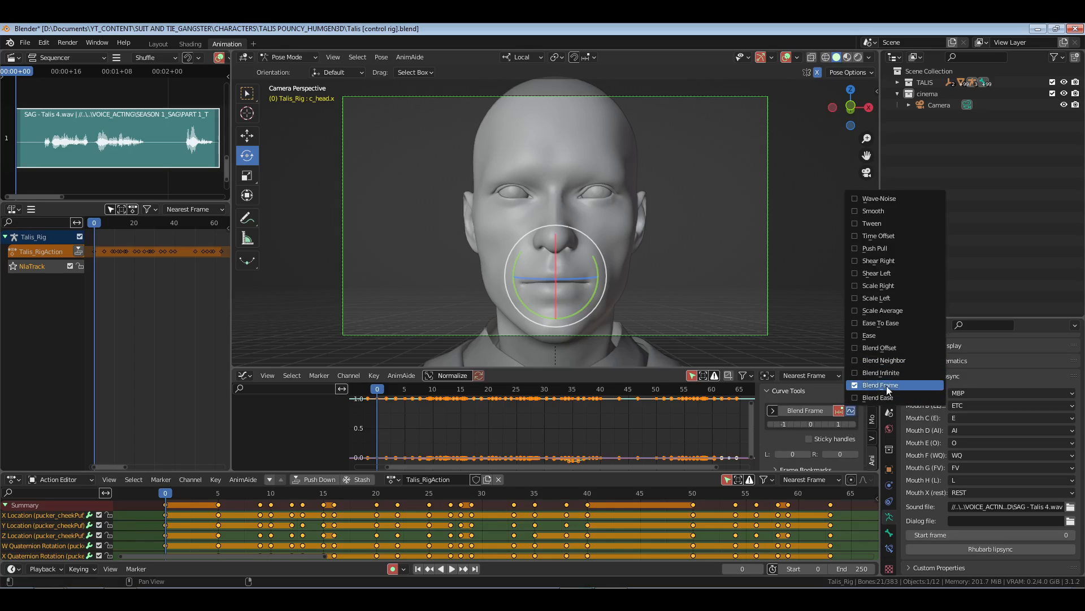
left_click(886, 386)
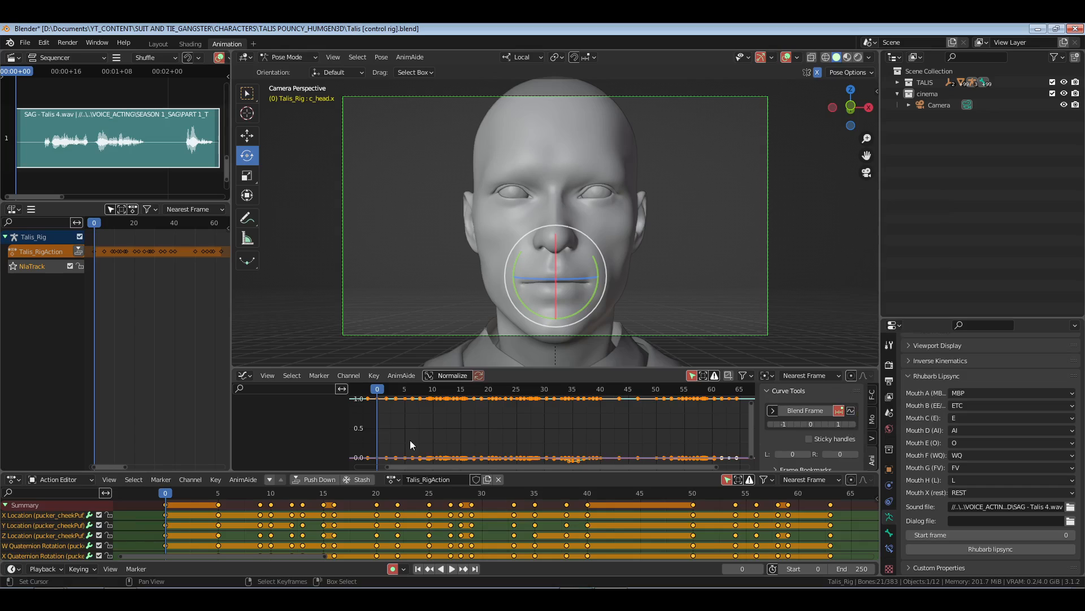
Step: Clean the redundant keyframes from the selected mouth controls' curves
key("x")
left_click(408, 465)
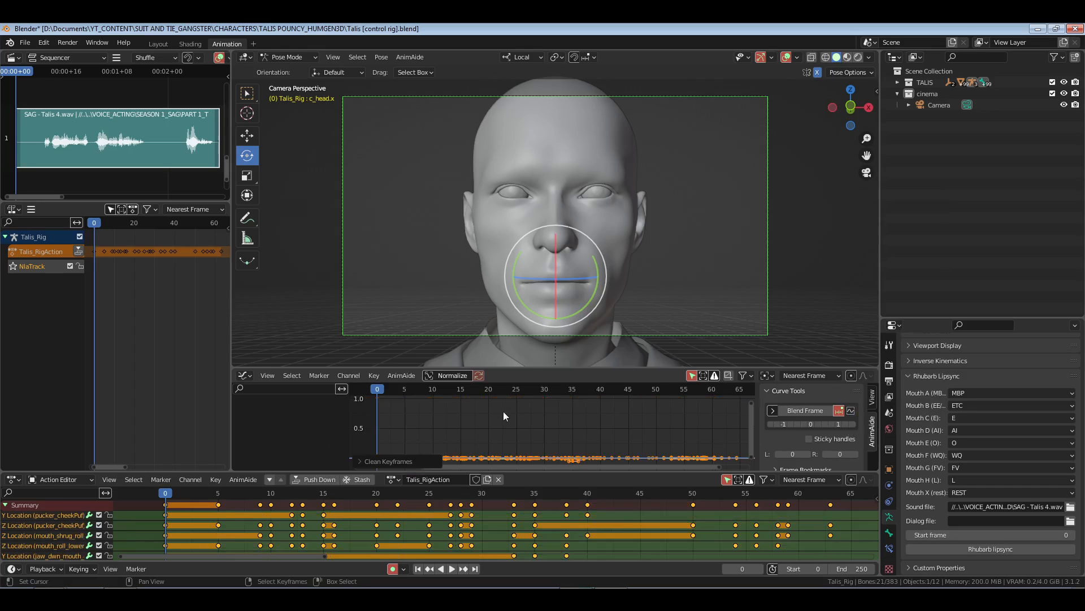
key("Home")
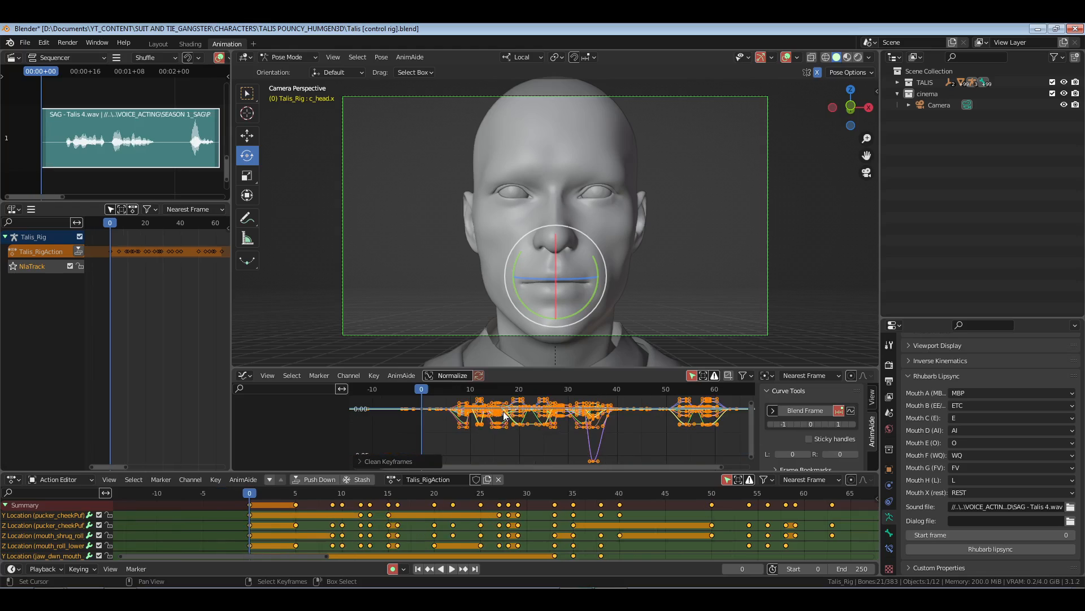
Step: Show the bones in the viewport again, make the jaw-opening control on the chin the active bone, and save the file
left_click(797, 58)
left_click(803, 182)
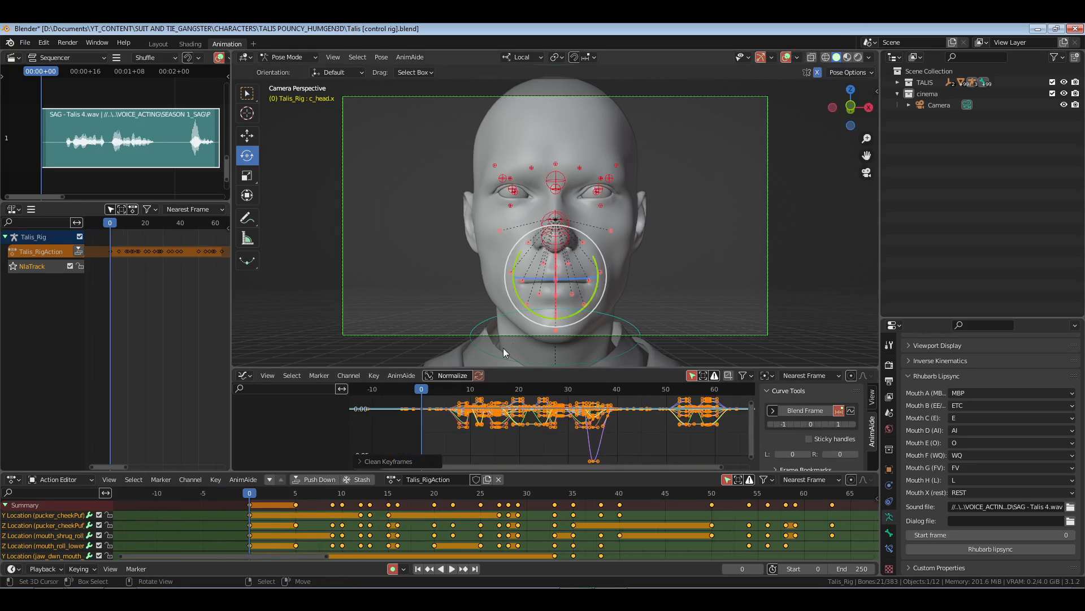
left_click(553, 334)
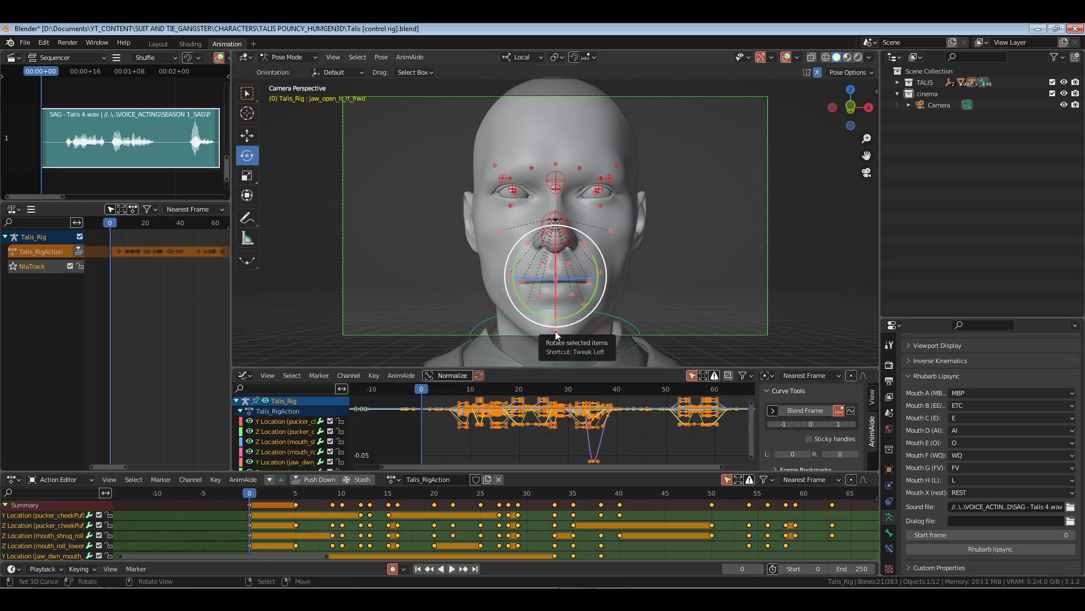
key("ctrl+s")
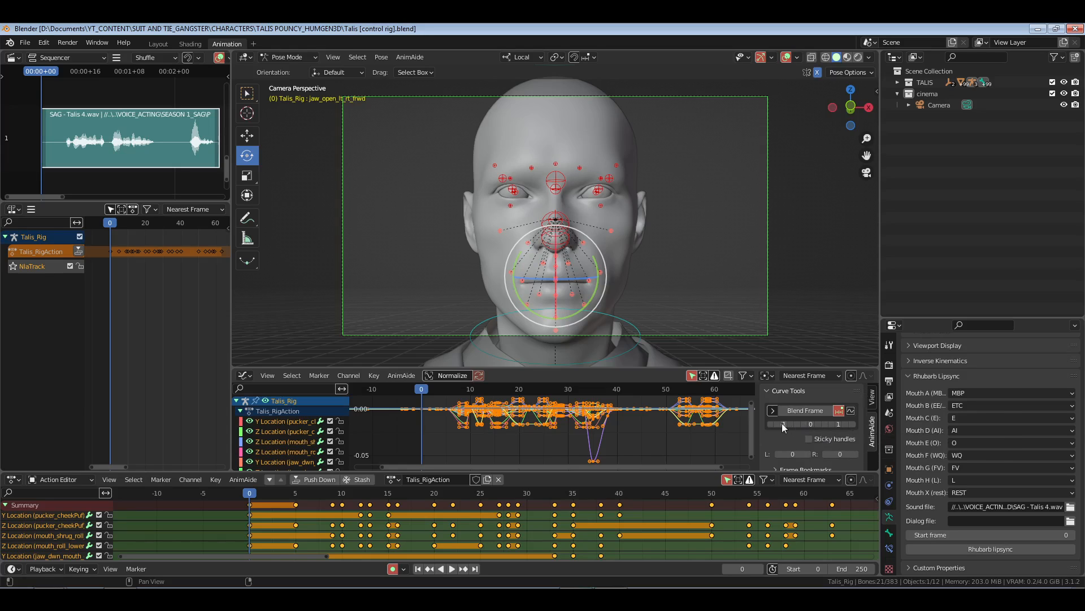
Step: Apply Blend Frame to the selected curves with a positive factor between 0 and 1, keeping Overshoot enabled
left_click(839, 411)
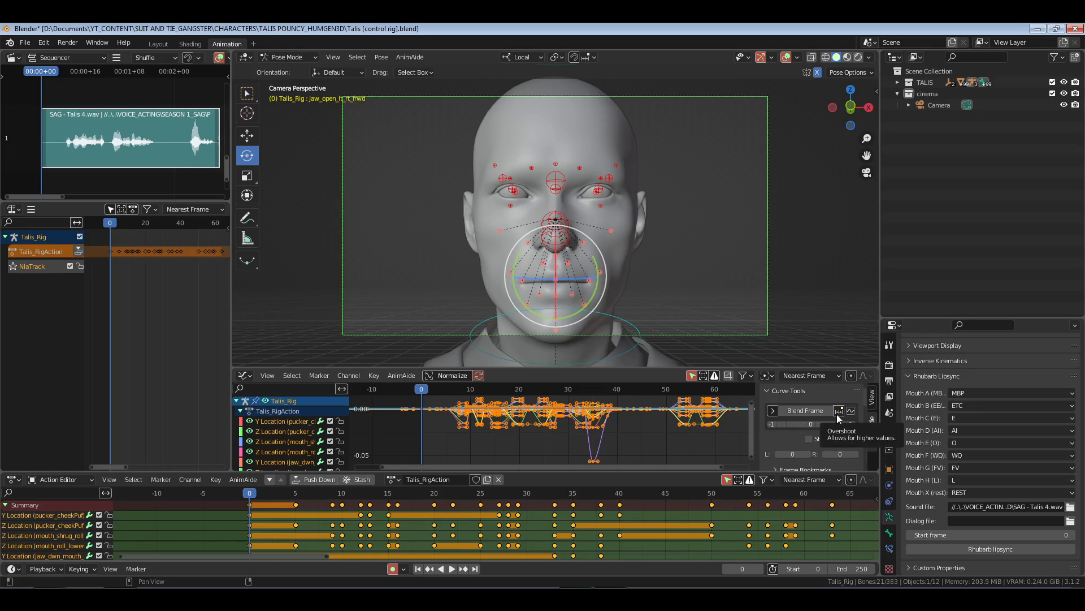
left_click(838, 412)
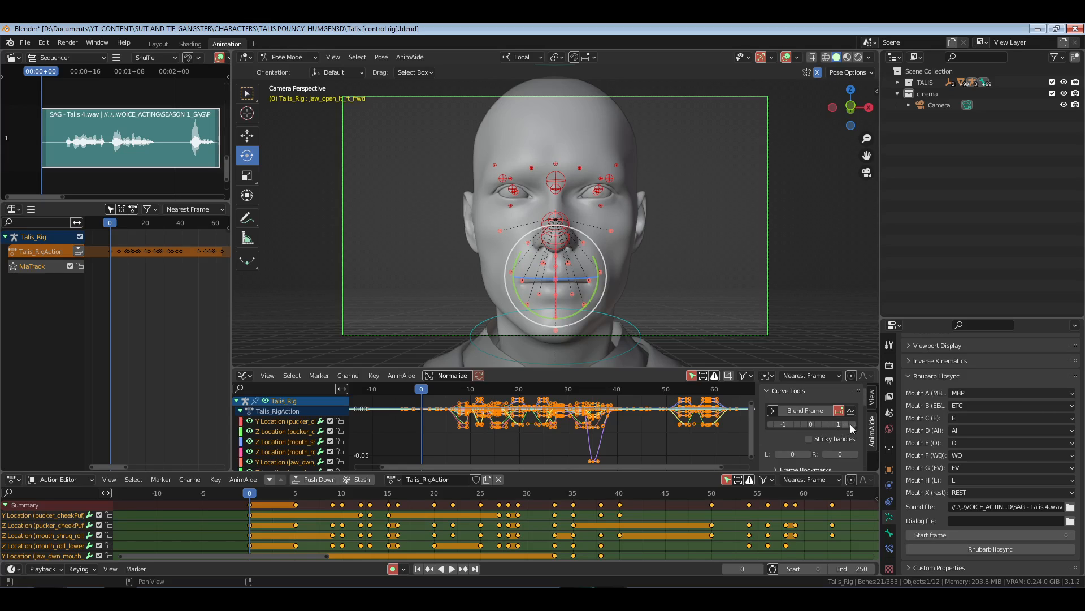
left_click(819, 424)
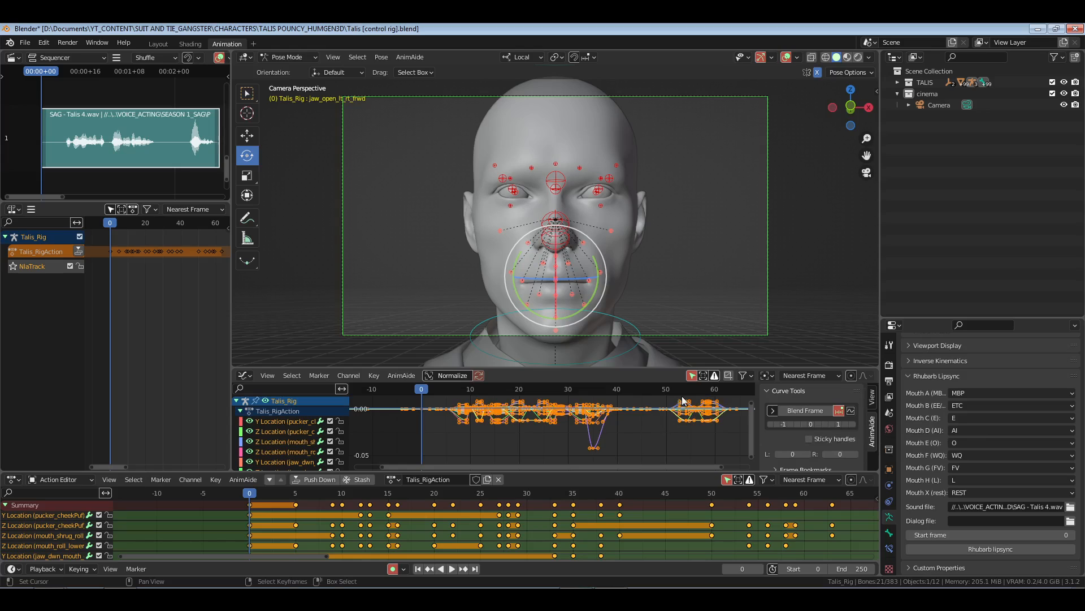
Step: Apply the Smooth curve tool to the selected mouth curves with a positive factor between 0 and 1
left_click(852, 410)
left_click(870, 211)
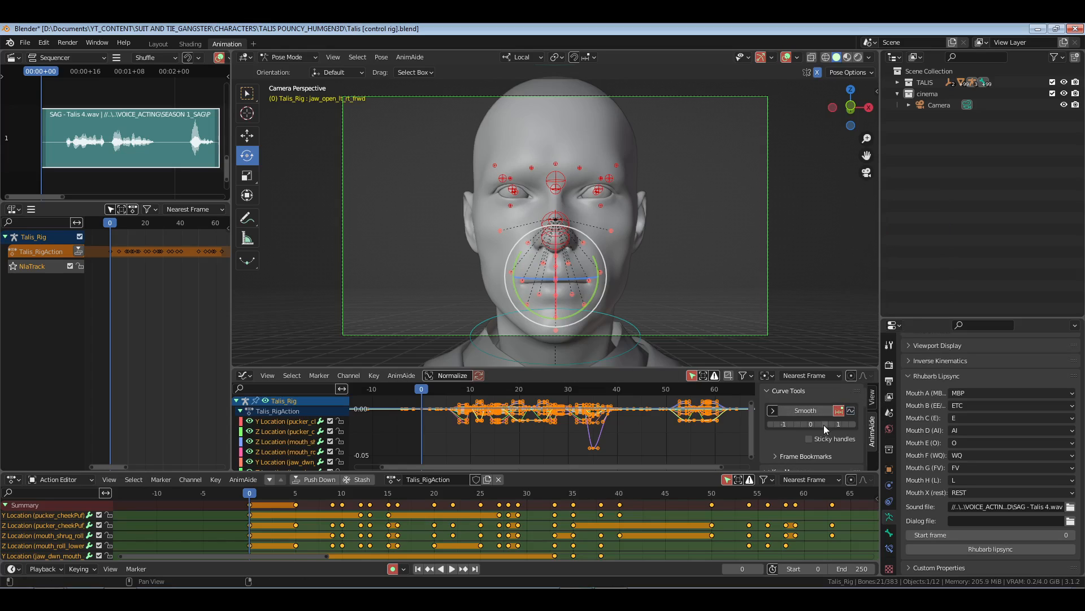
left_click(823, 424)
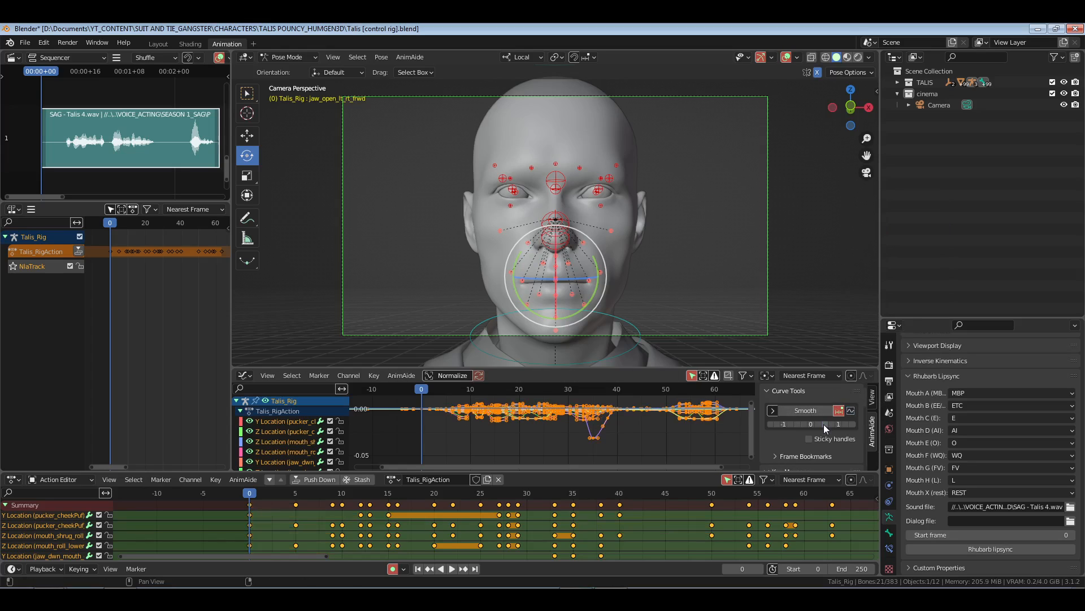
Step: Exaggerate the selected mouth curves by applying Push Pull twice with positive factors between 0 and 1
left_click(852, 409)
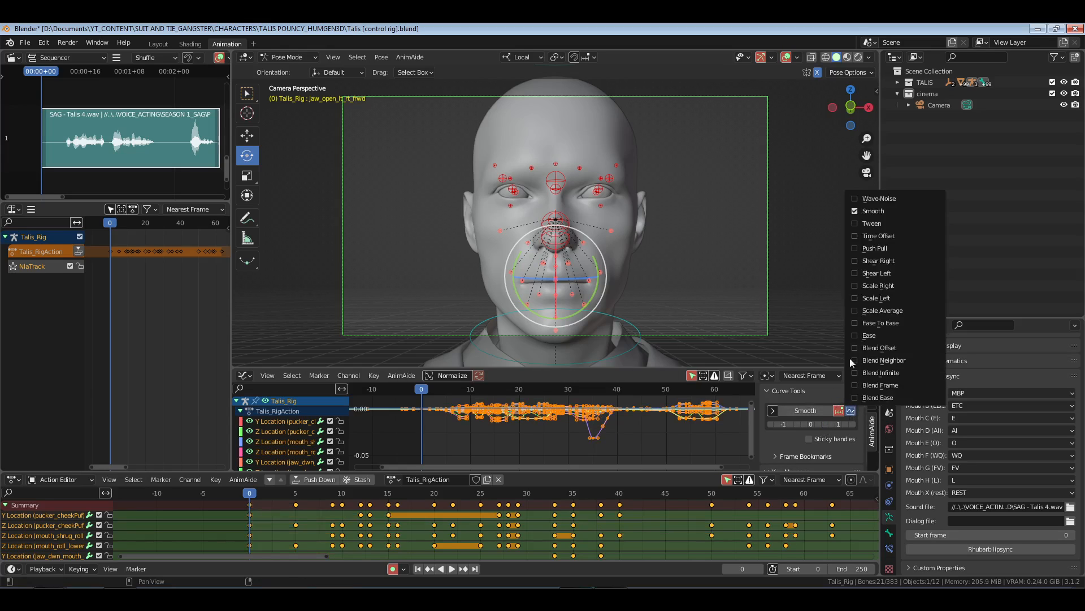
left_click(873, 253)
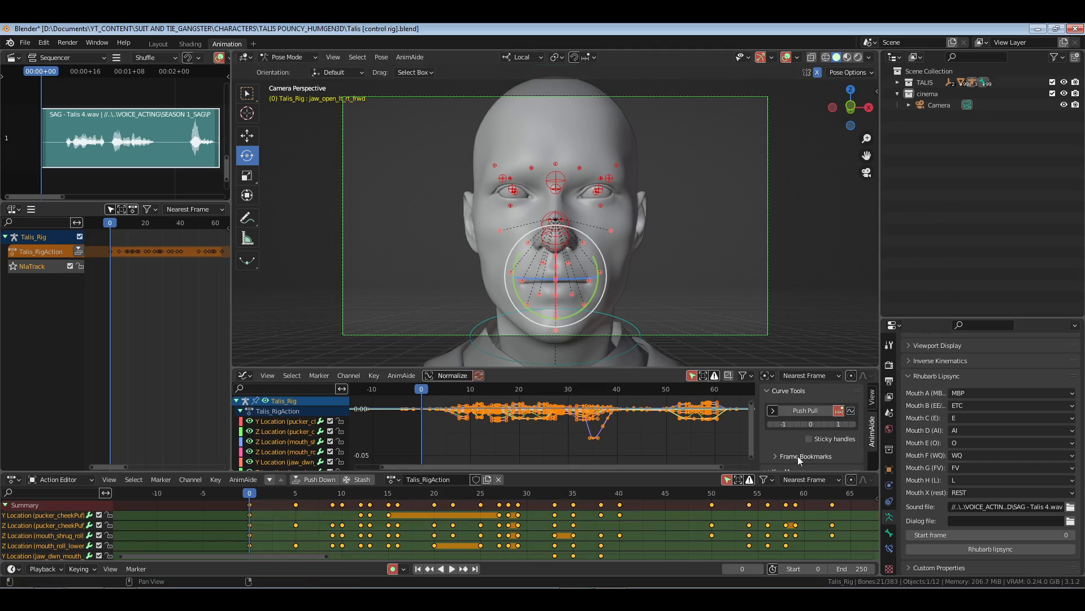
left_click(820, 424)
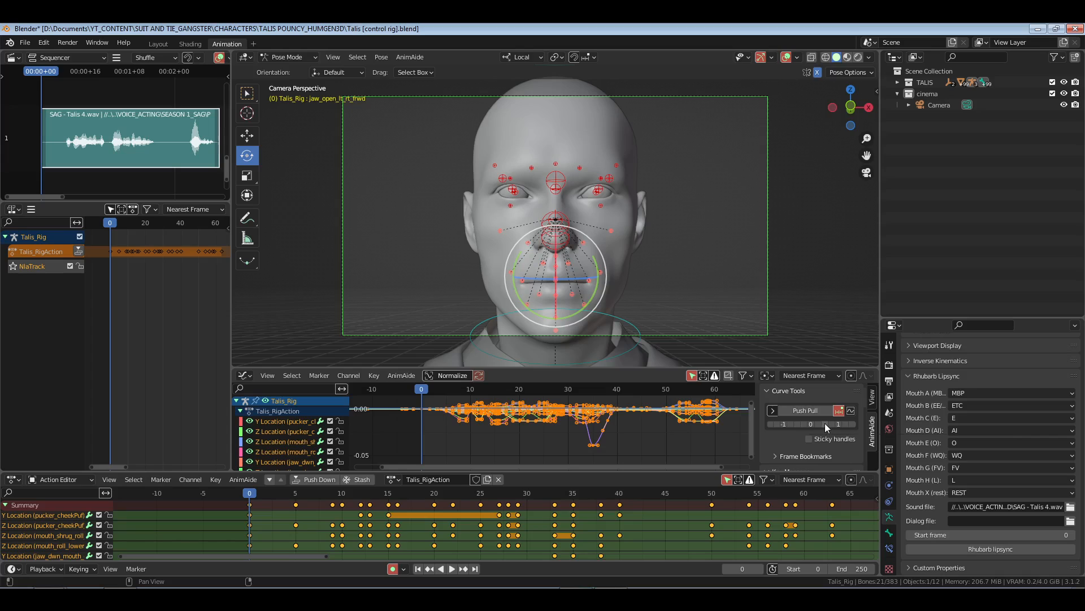
left_click(825, 423)
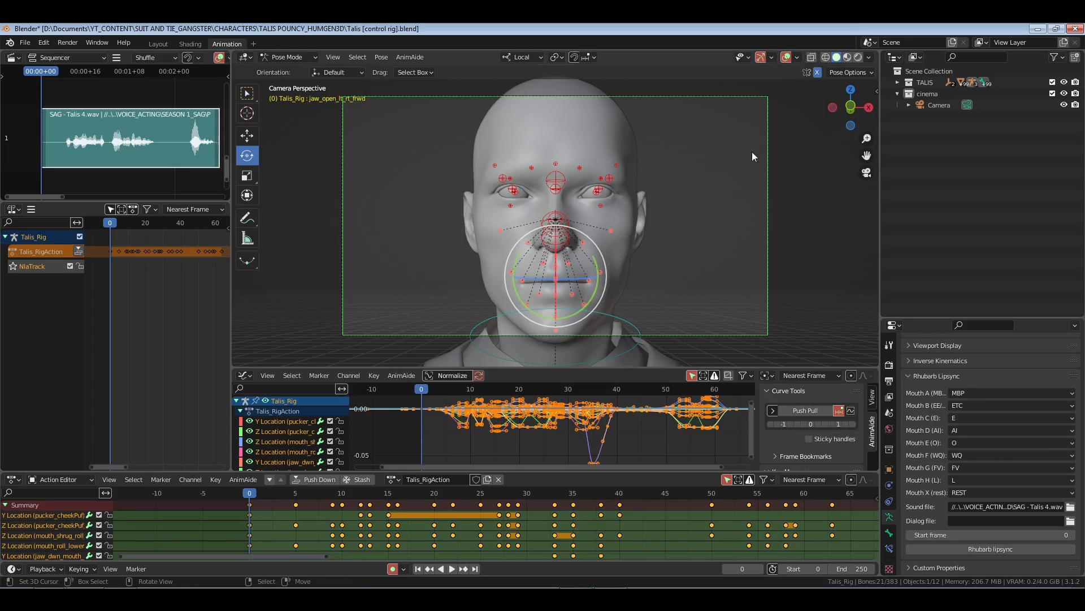
Step: Hide the bones in the viewport overlays, play back the adjusted lip-sync animation and return to frame 0
left_click(797, 57)
left_click(816, 184)
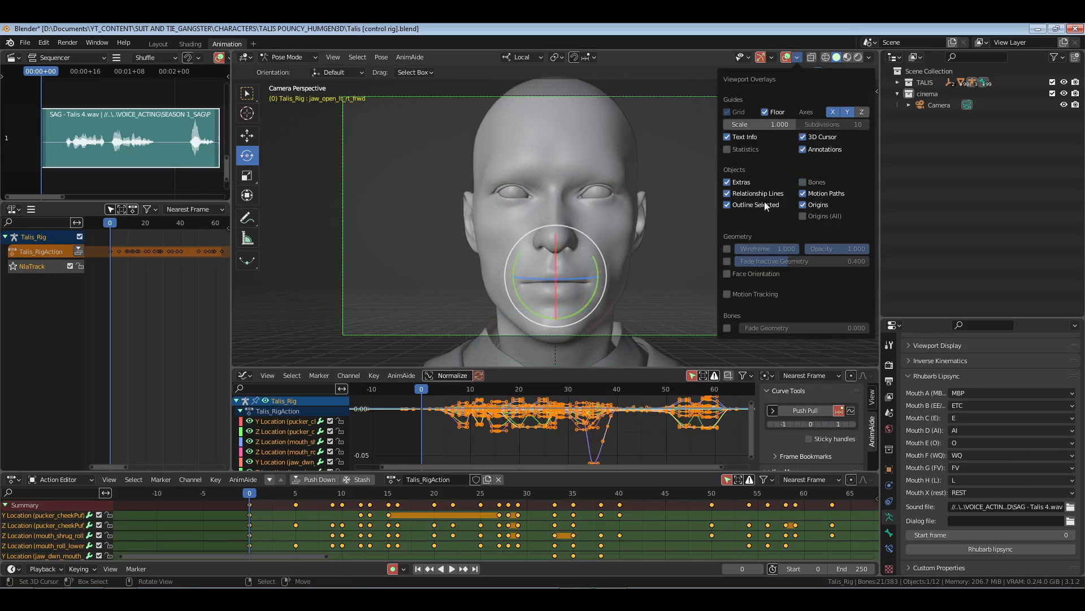
key("space")
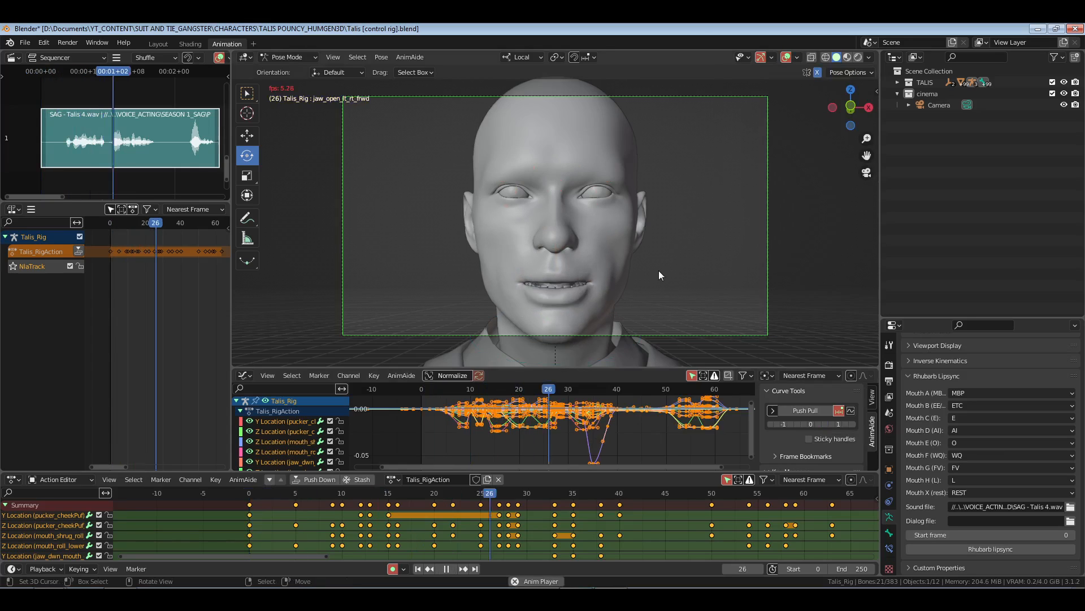
key("space")
key("shift+Left")
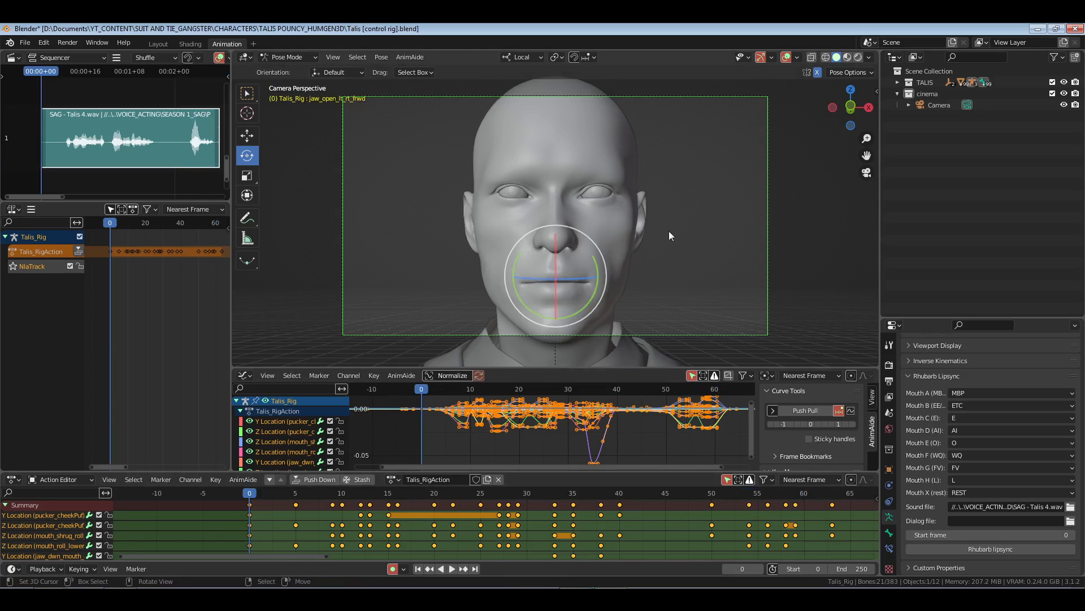
Step: Show the bones in the viewport overlays again and save the file
left_click(797, 58)
left_click(816, 183)
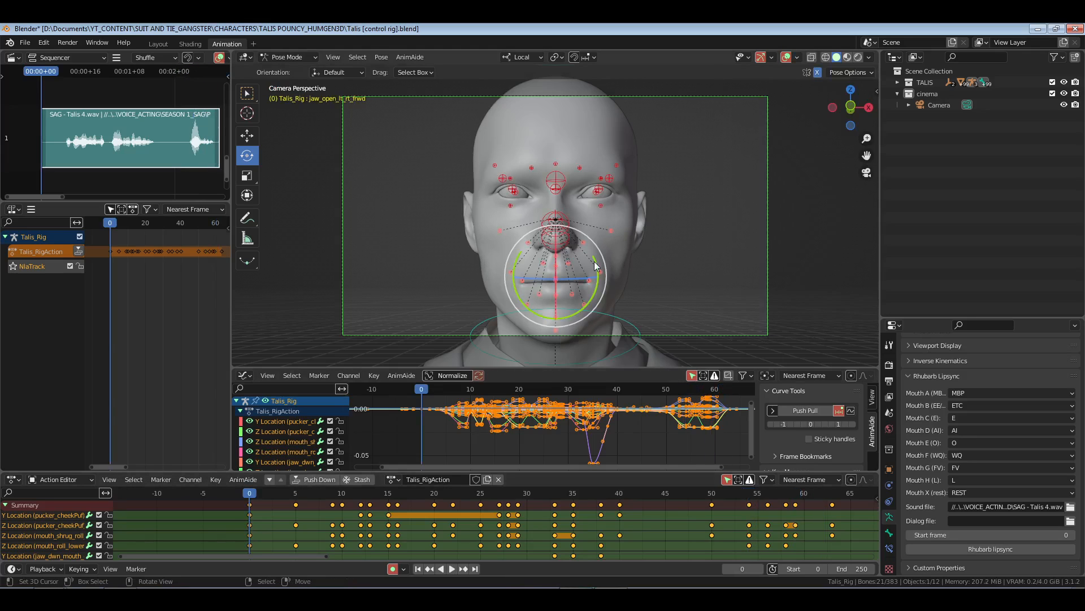
key("ctrl+s")
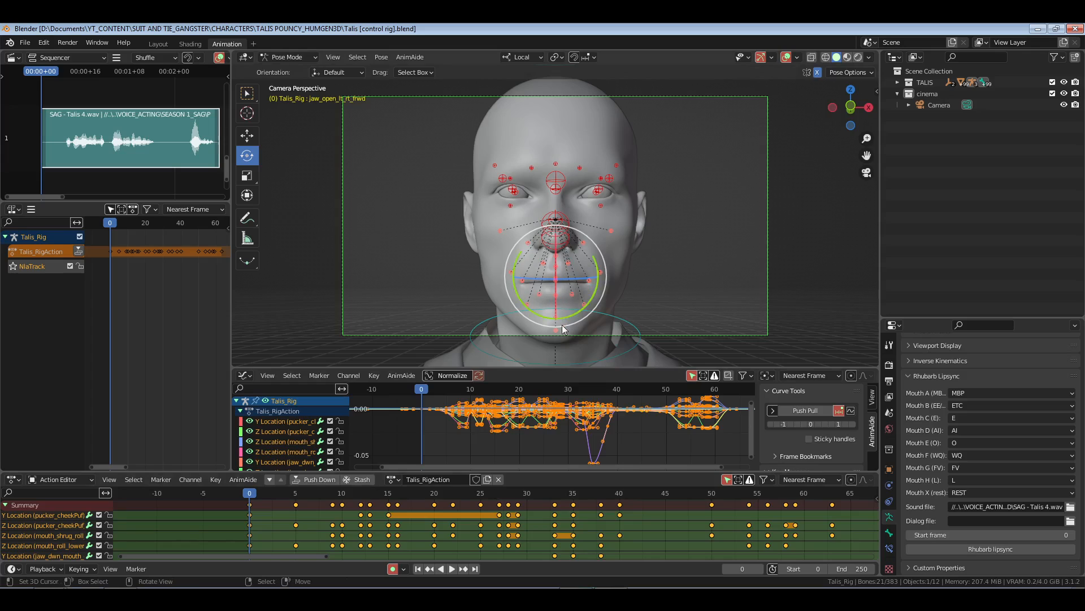
Step: Select the jaw_open_lt_rt_frwd control below the chin, frame its Z Location curve and play back the animation
left_click(595, 320)
left_click_drag(596, 320, 596, 371)
key("Home")
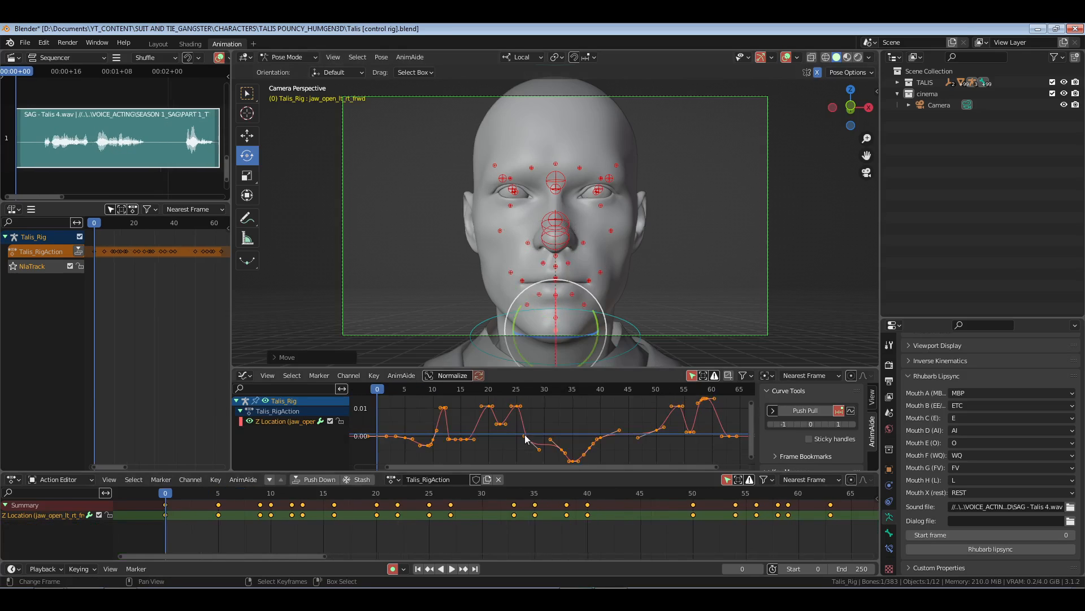
key("space")
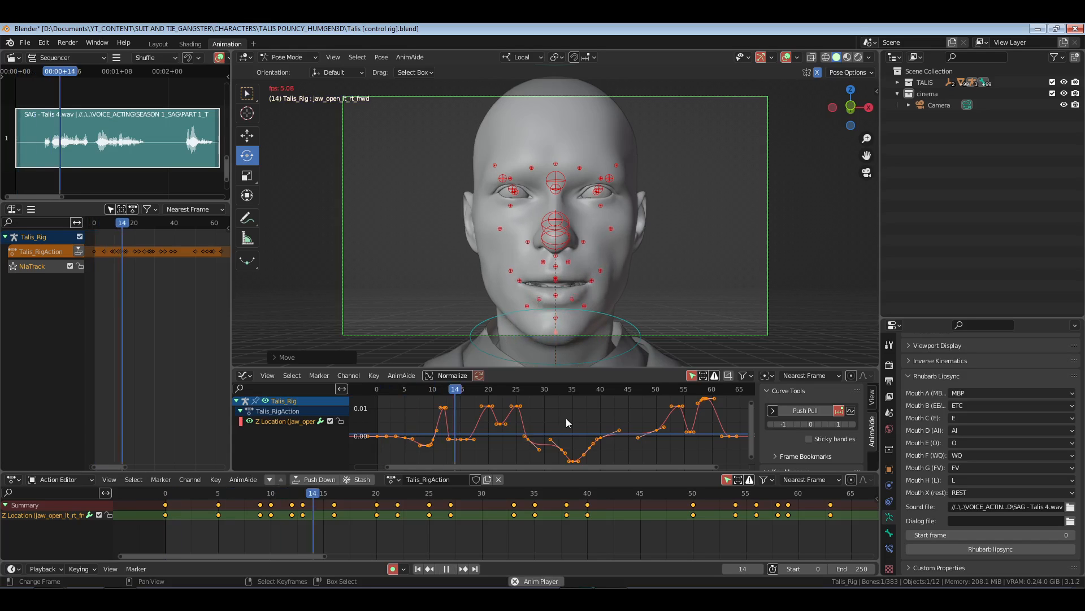
key("Escape")
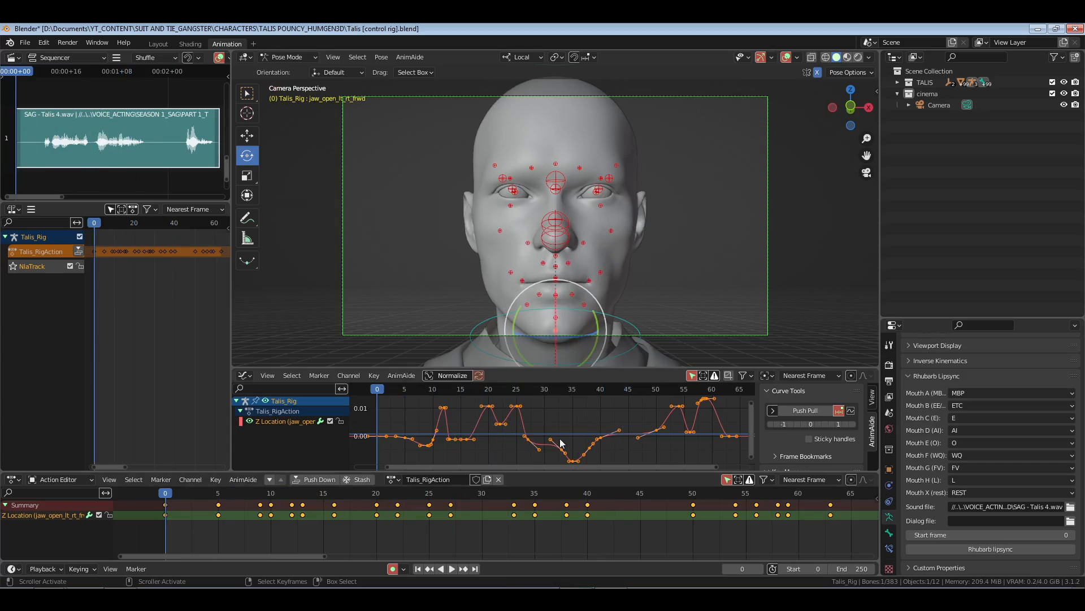
Step: Set the jaw curve's keyframe handles to Automatic, save the file and play back the result before returning to frame 0
key("v")
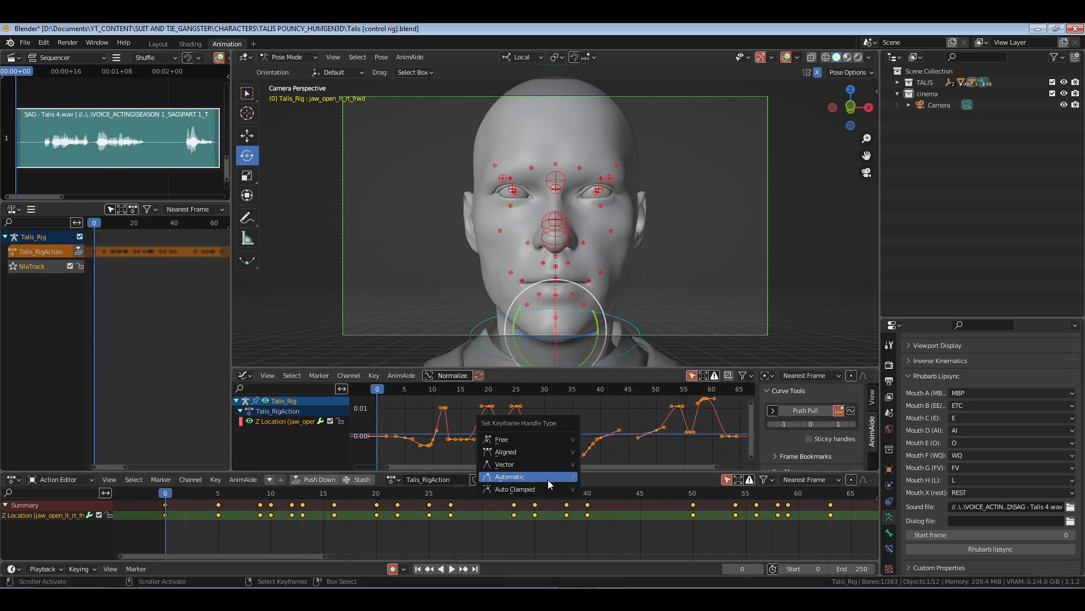
key("Return")
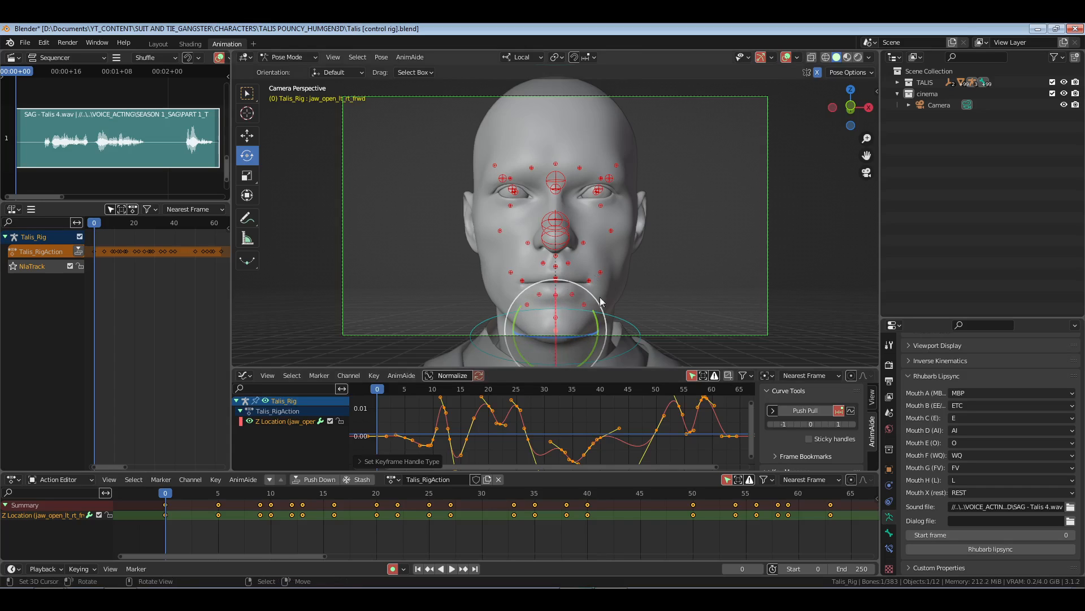
key("ctrl+s")
key("space")
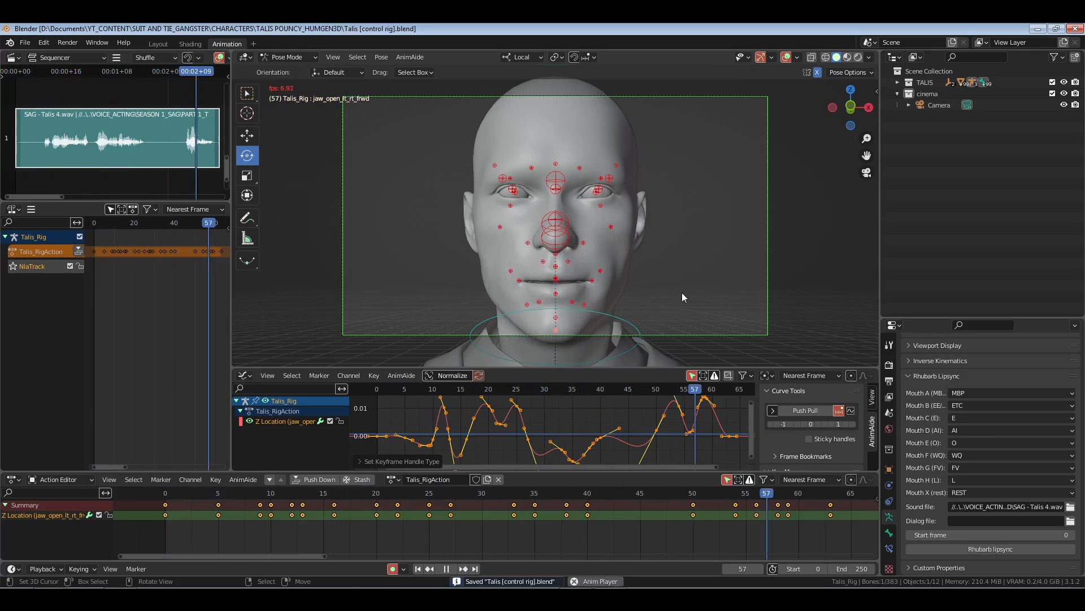
key("space")
left_click(121, 535)
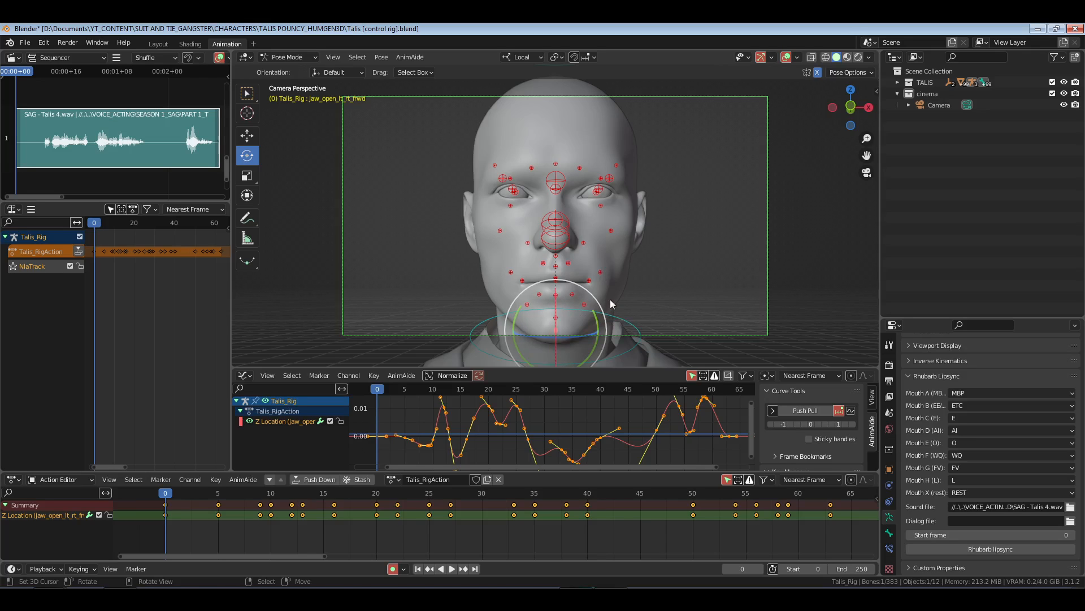
Step: Test the jaw control by moving it down to open the mouth, cancel the move and save the file
key("g")
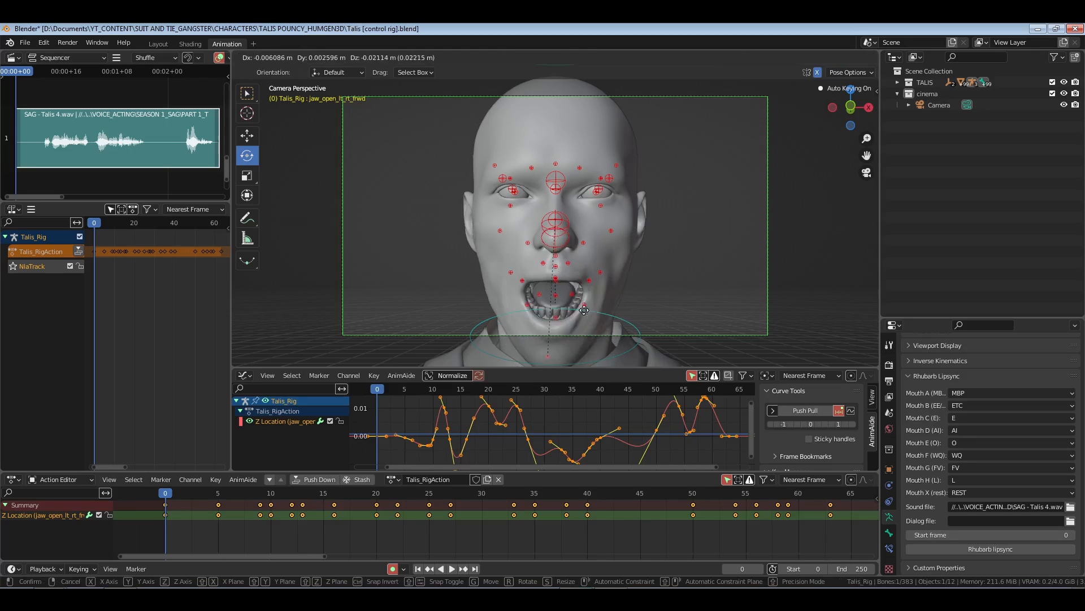
right_click(672, 293)
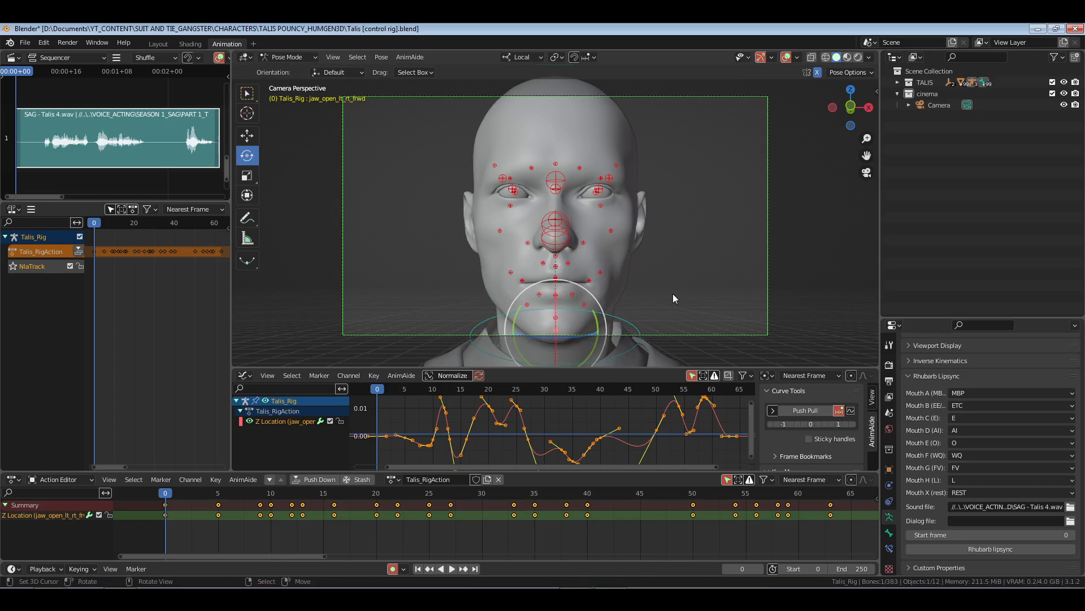
key("ctrl+s")
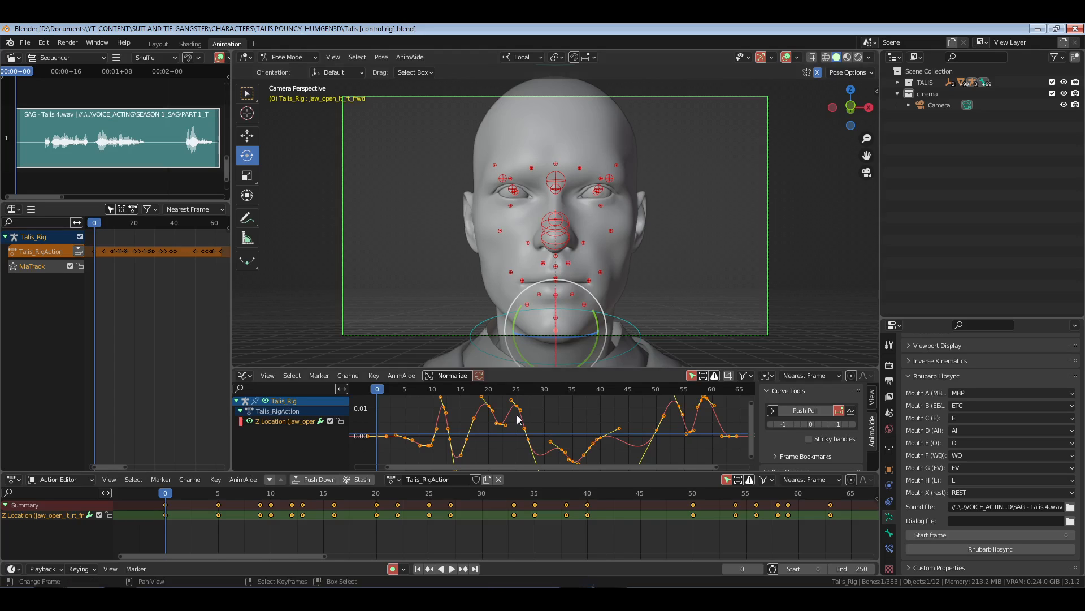
Step: Select all keyframes of the jaw's Z Location curve and try the Auto Clamped handle type on them
middle_click_drag(517, 411, 518, 416, "ctrl")
left_click(603, 419)
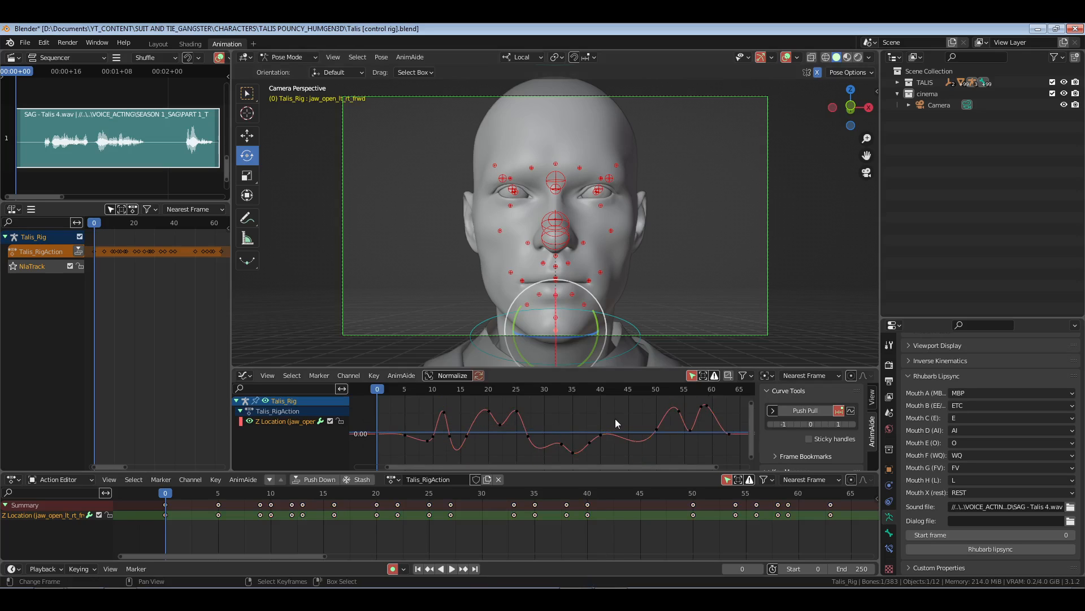
key("a")
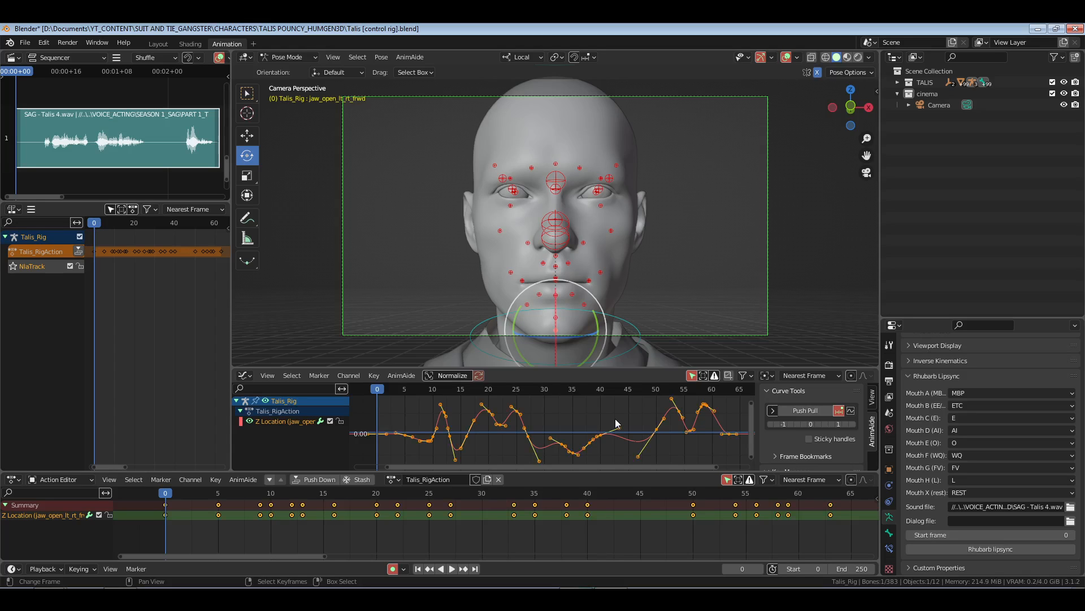
key("v")
left_click(613, 431)
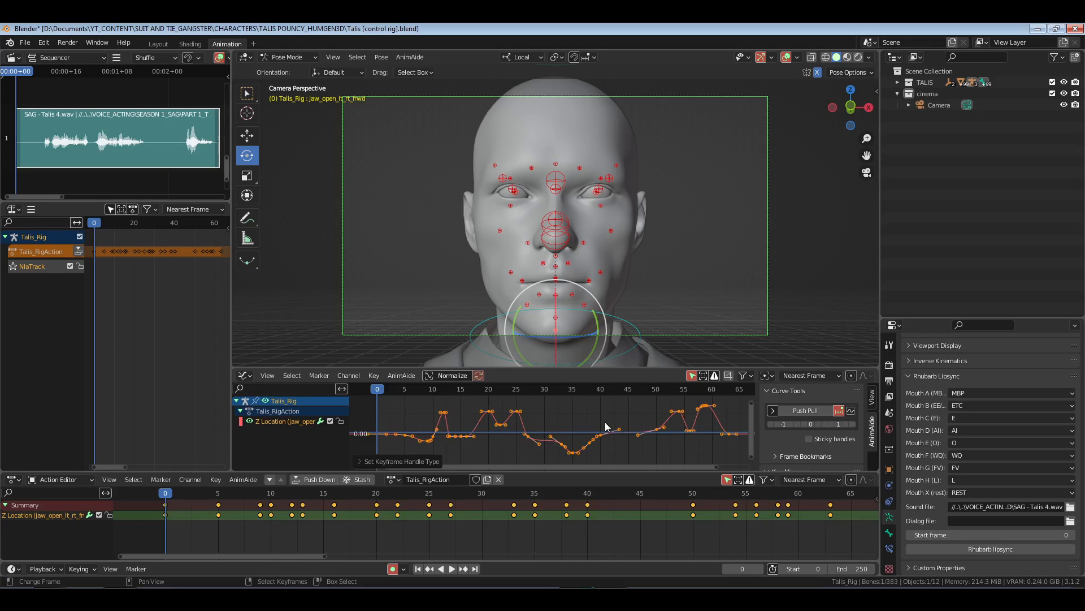
Step: Reselect all the jaw curve's keyframes, try the Vector handle type and play back the animation
left_click(405, 421)
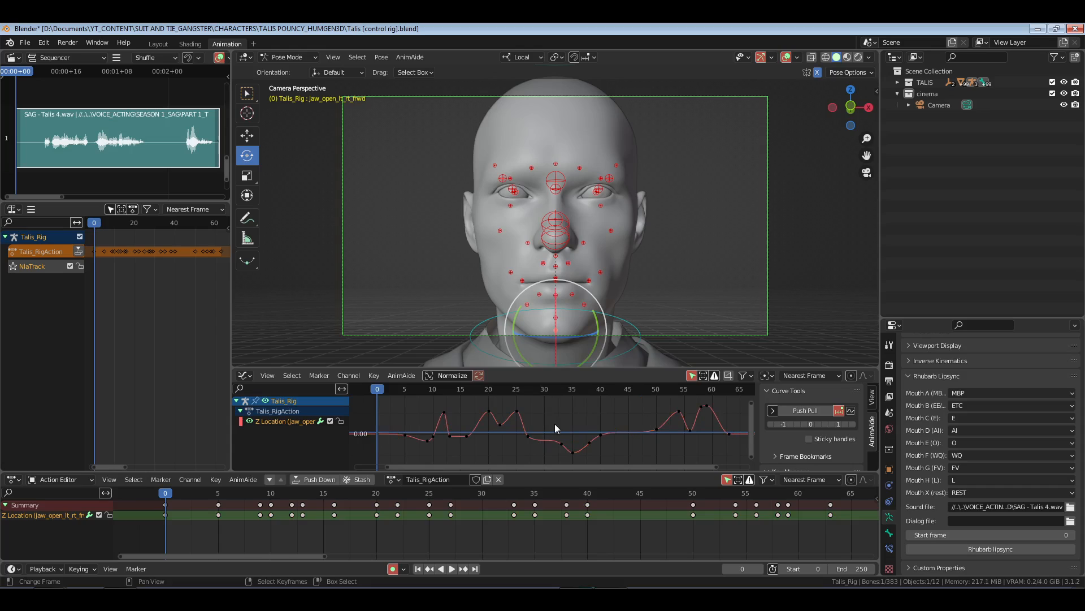
key("v")
key("a")
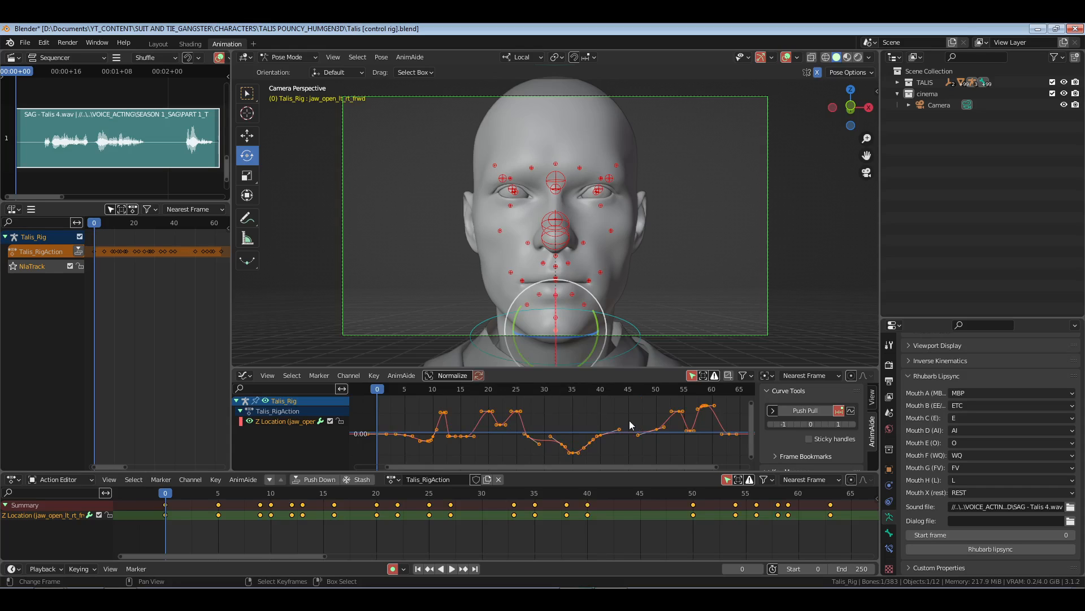
key("v")
left_click(598, 395)
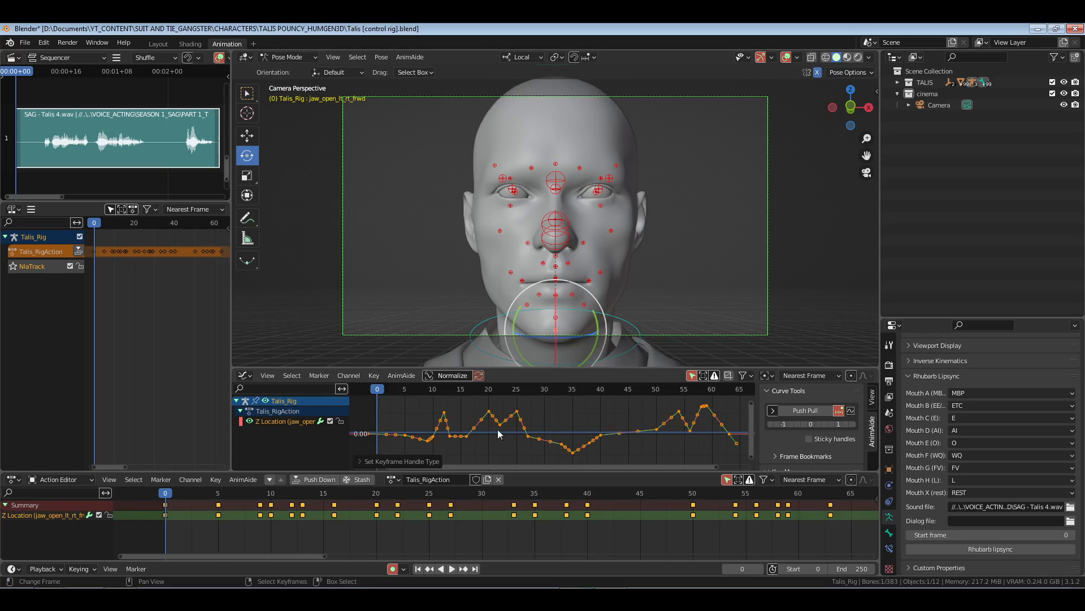
key("space")
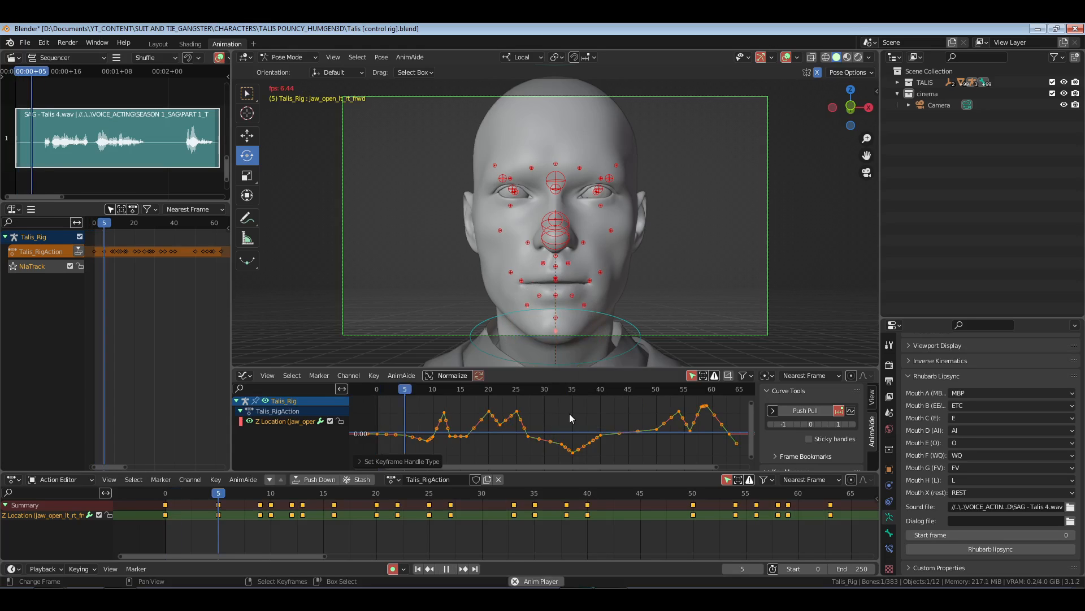
key("Escape")
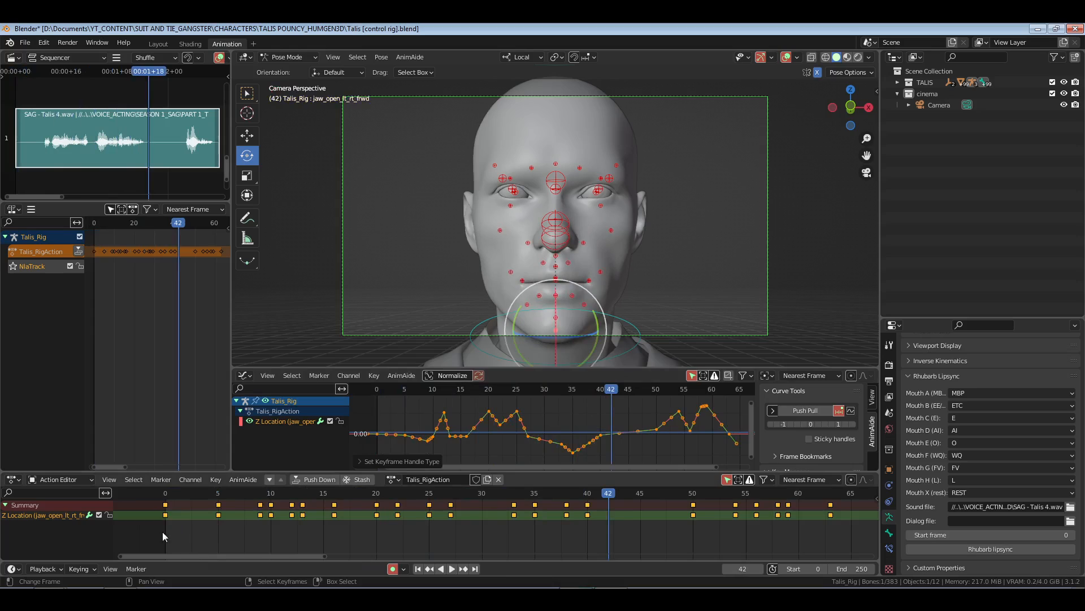
Step: Compare the Aligned and Auto Clamped handle types on the jaw curve's keyframes and switch back to Vector
key("v")
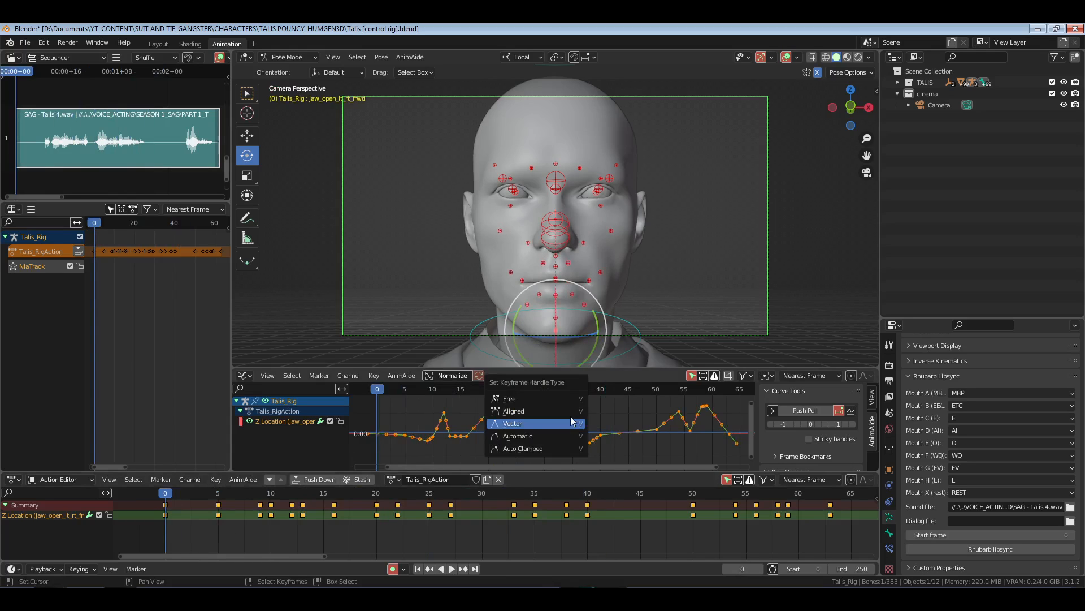
left_click(560, 415)
key("v")
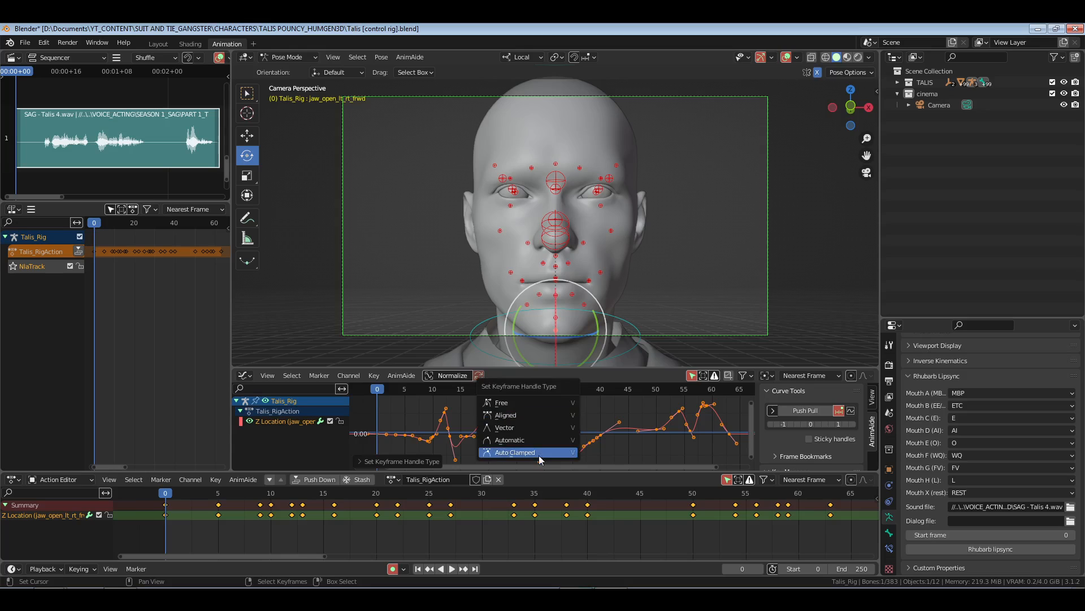
left_click(538, 456)
key("v")
left_click(551, 390)
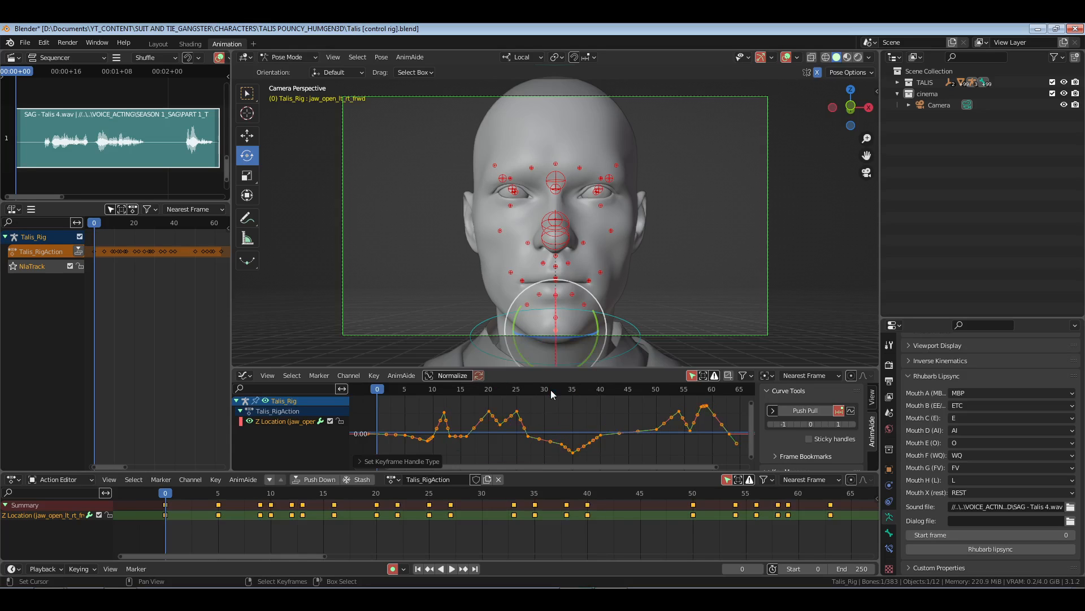
Step: Try the Free handle type on the selected keyframes of the jaw curve
key("v")
key("Up")
key("Up")
key("Up")
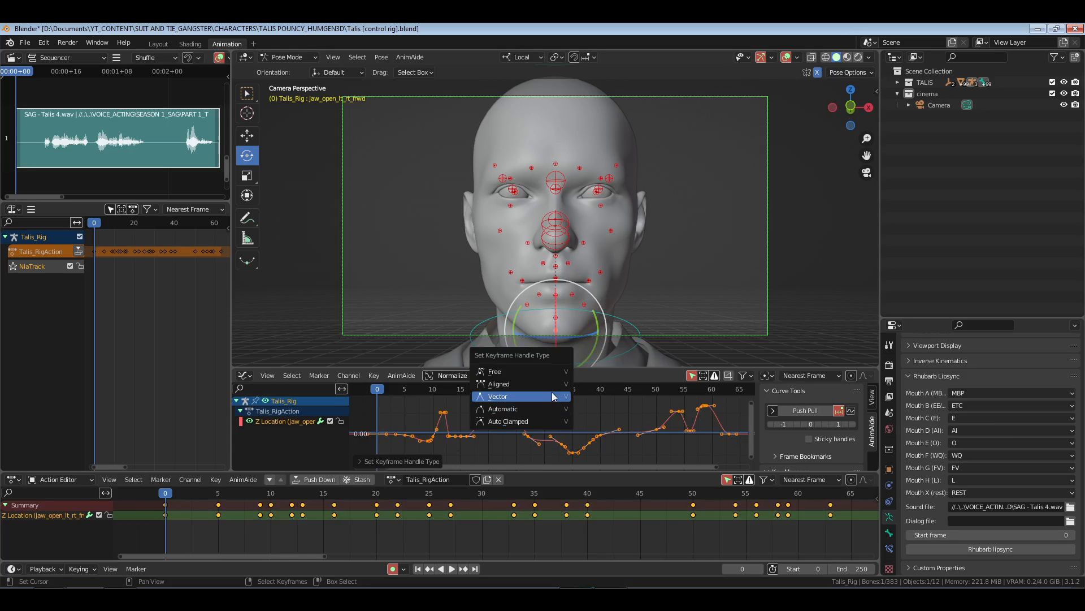
key("Return")
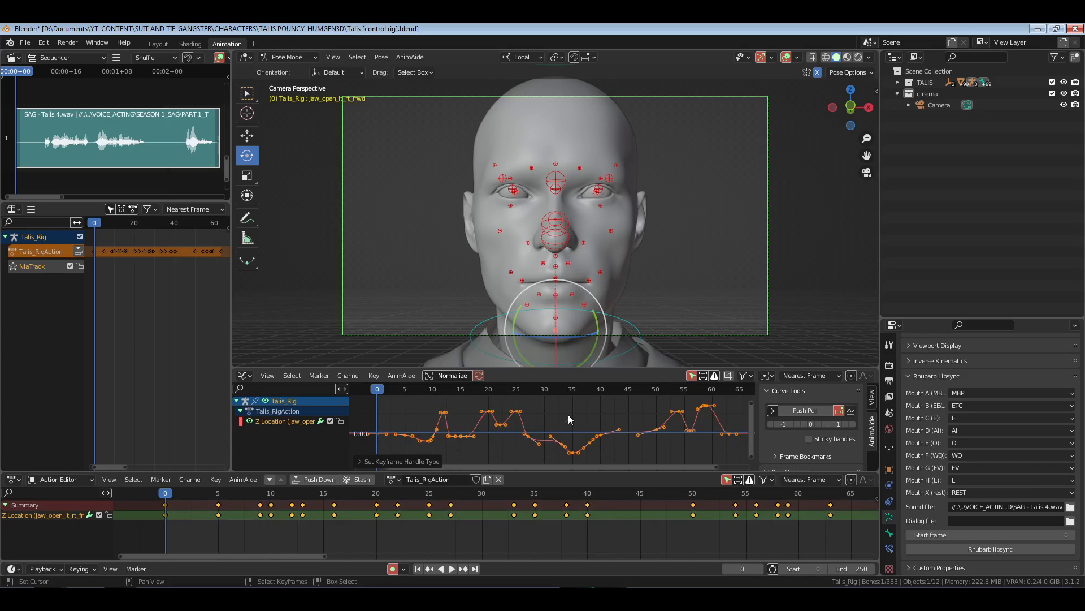
Step: Switch the jaw curve's keyframe handles to Automatic and convert them to Aligned
key("v")
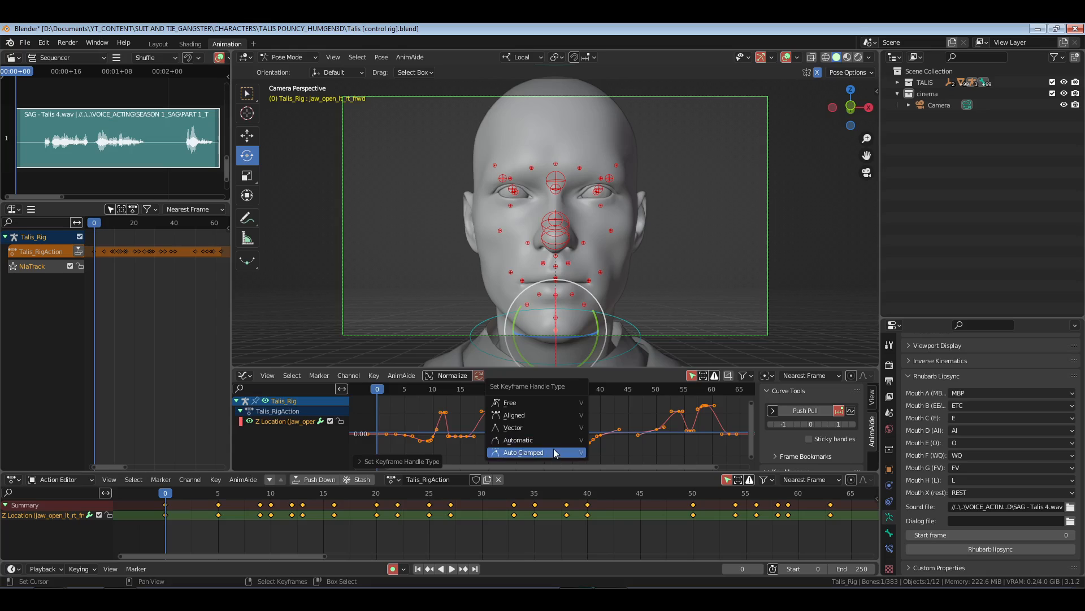
left_click(554, 451)
key("v")
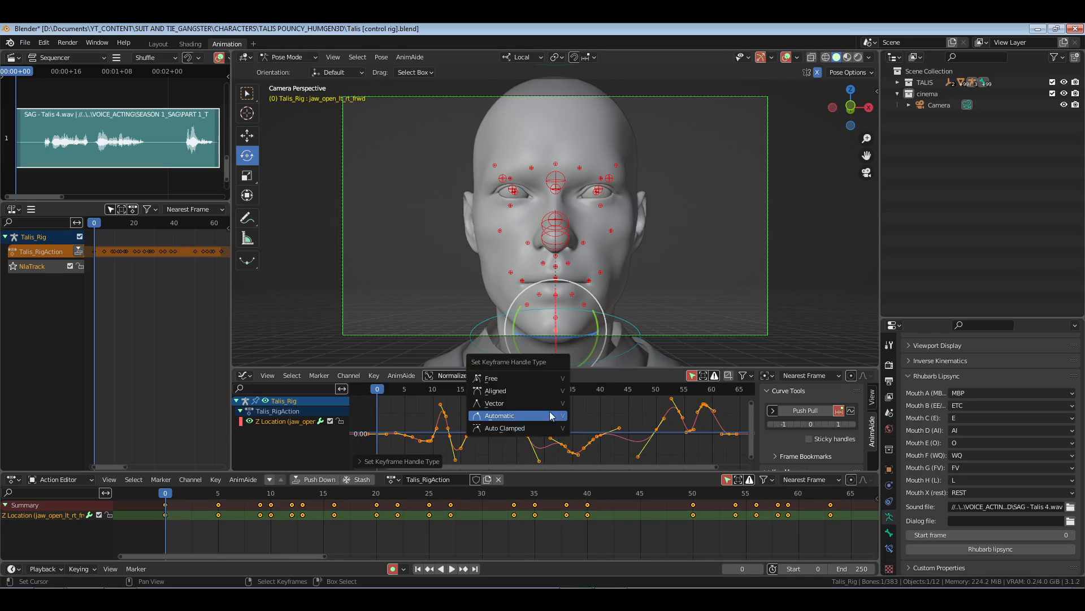
key("Up")
key("Up")
key("Up")
key("Return")
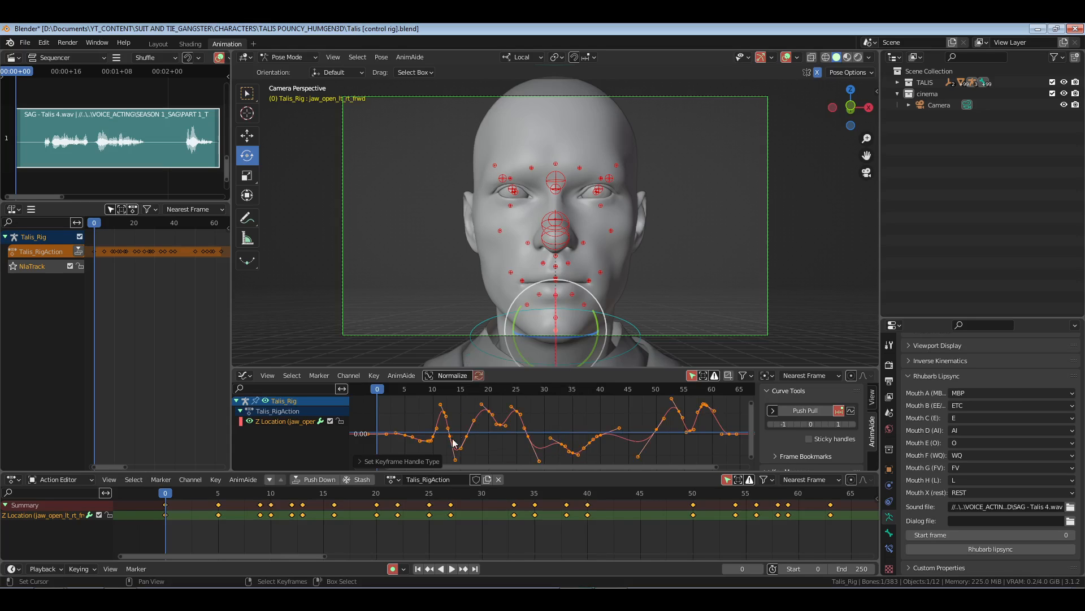
Step: Deselect the jaw curve's keyframes, play back the animation to judge the curve and return to frame 0
key("alt+a")
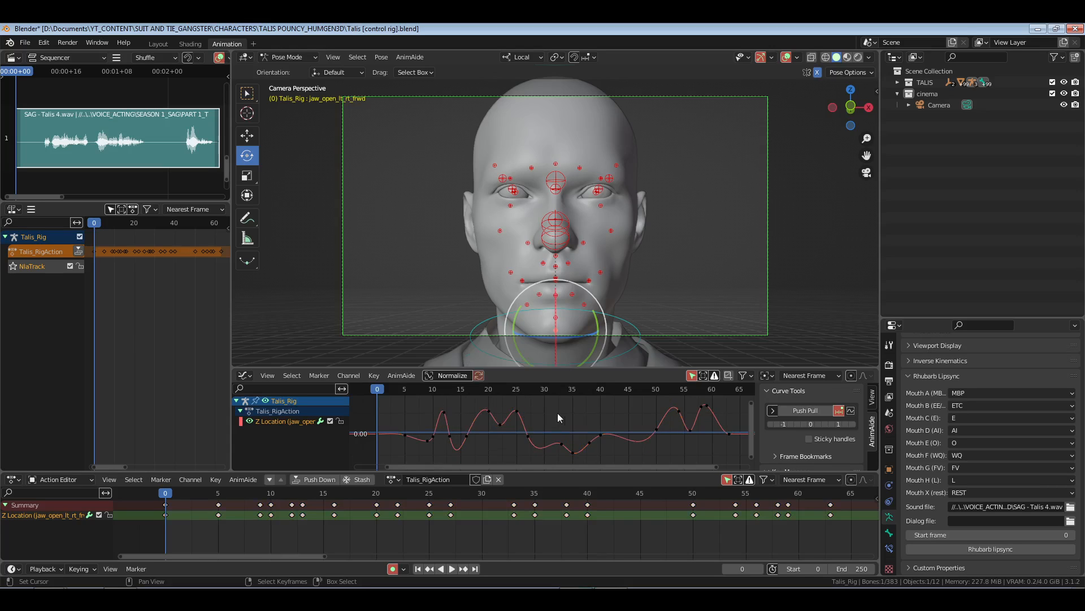
key("space")
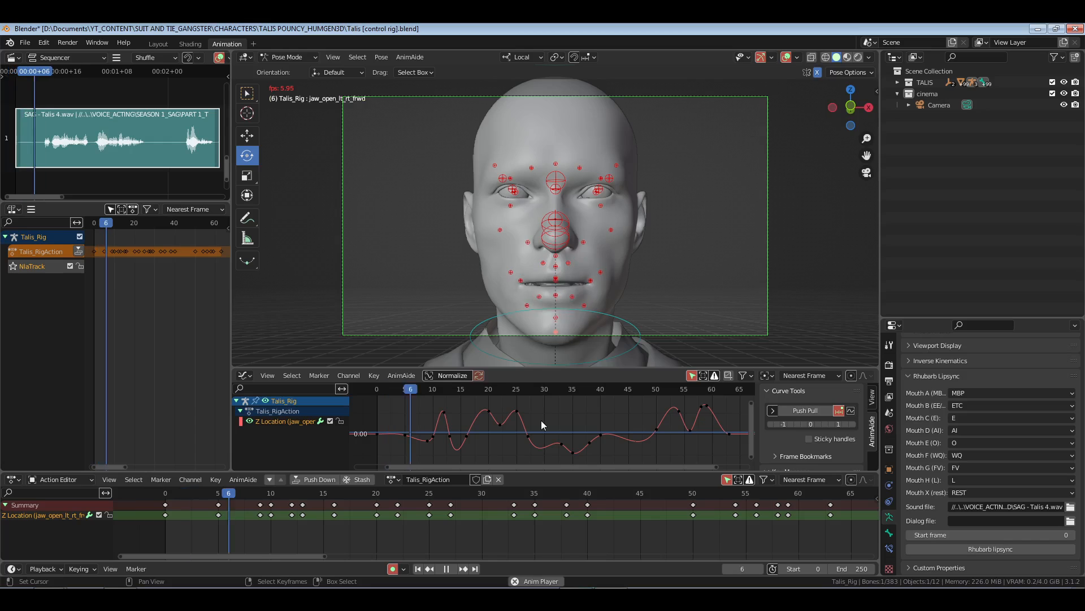
key("Escape")
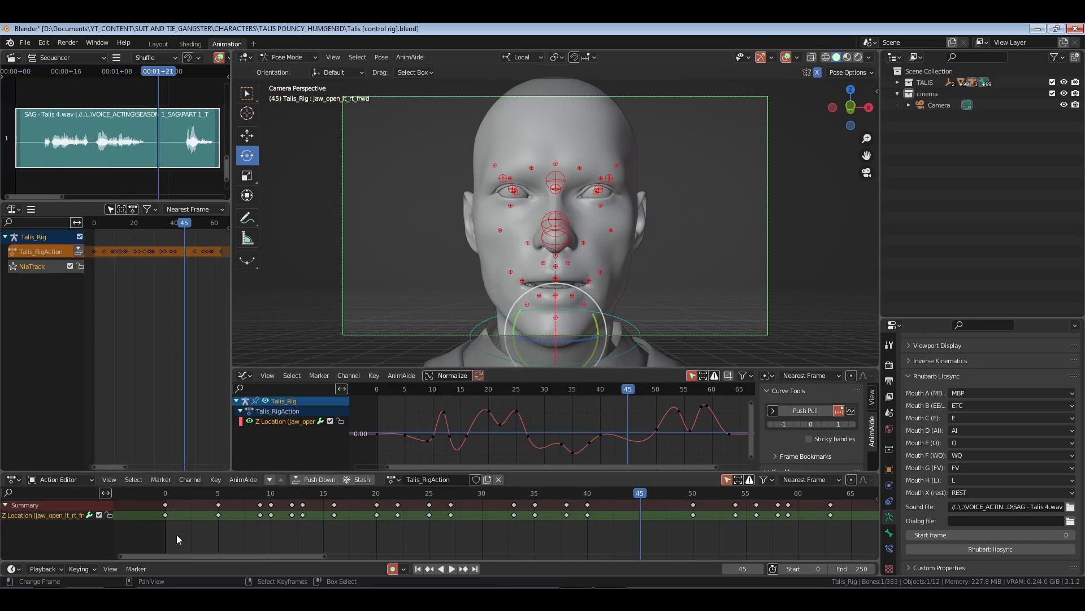
Step: Select all of the jaw curve's keyframes, try Auto Clamped handles and set the handle type to Automatic
key("v")
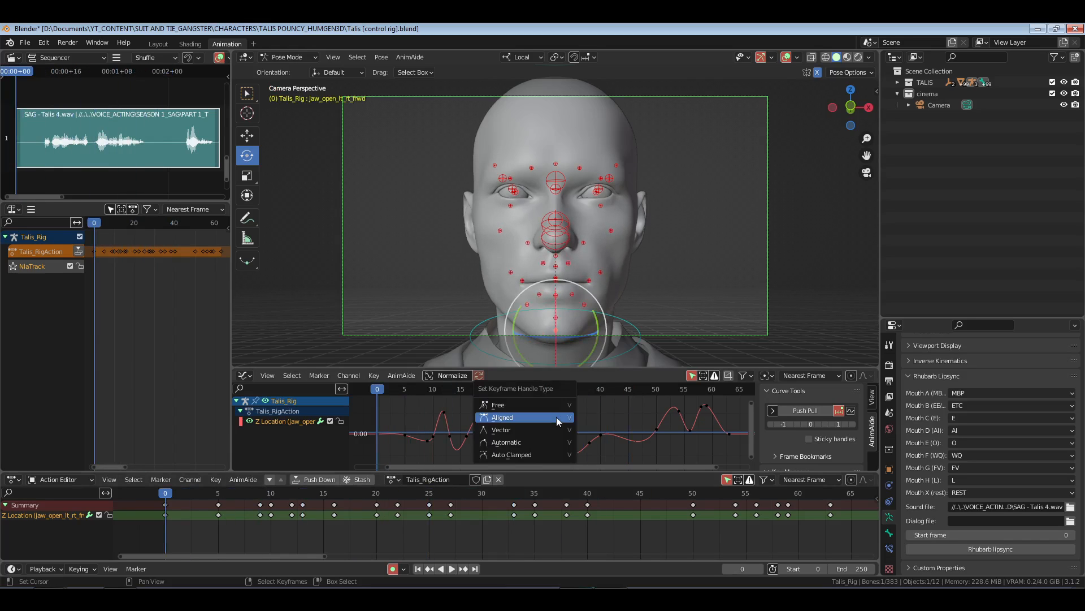
left_click(556, 418)
key("a")
key("v")
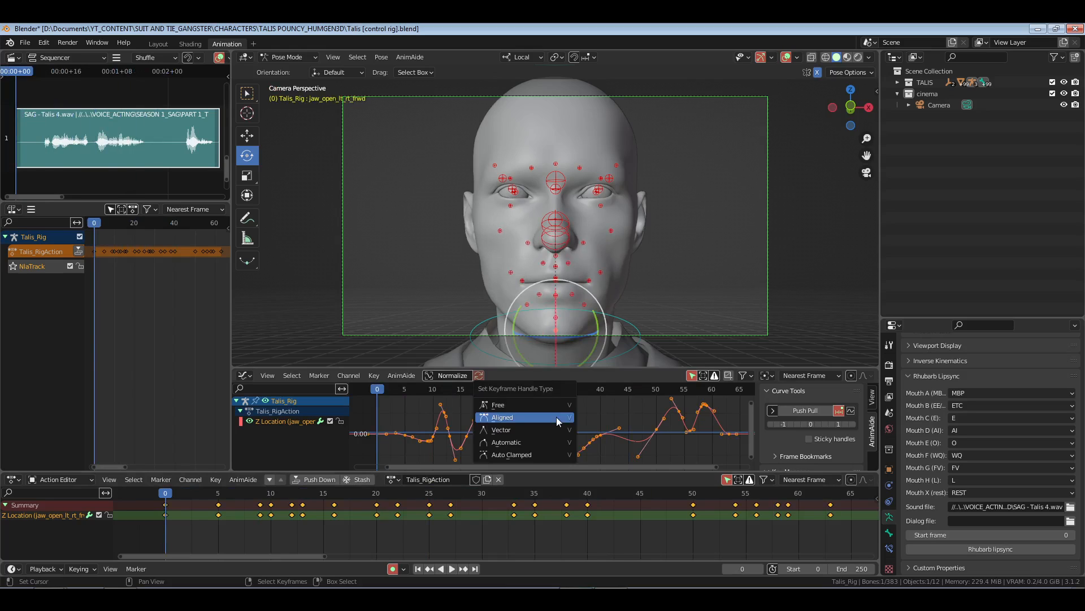
left_click(530, 454)
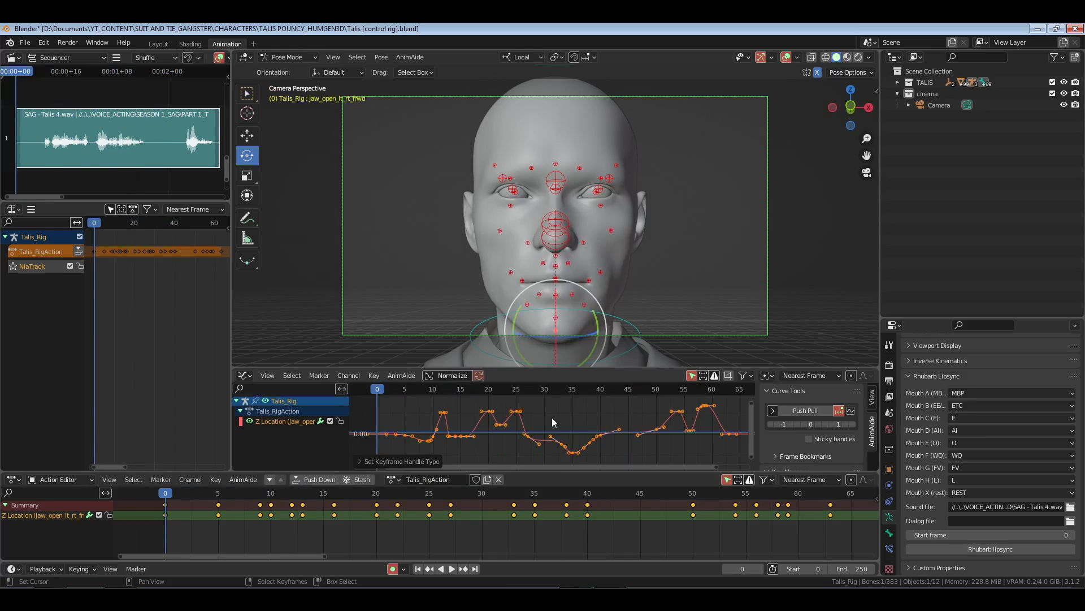
key("v")
left_click(530, 406)
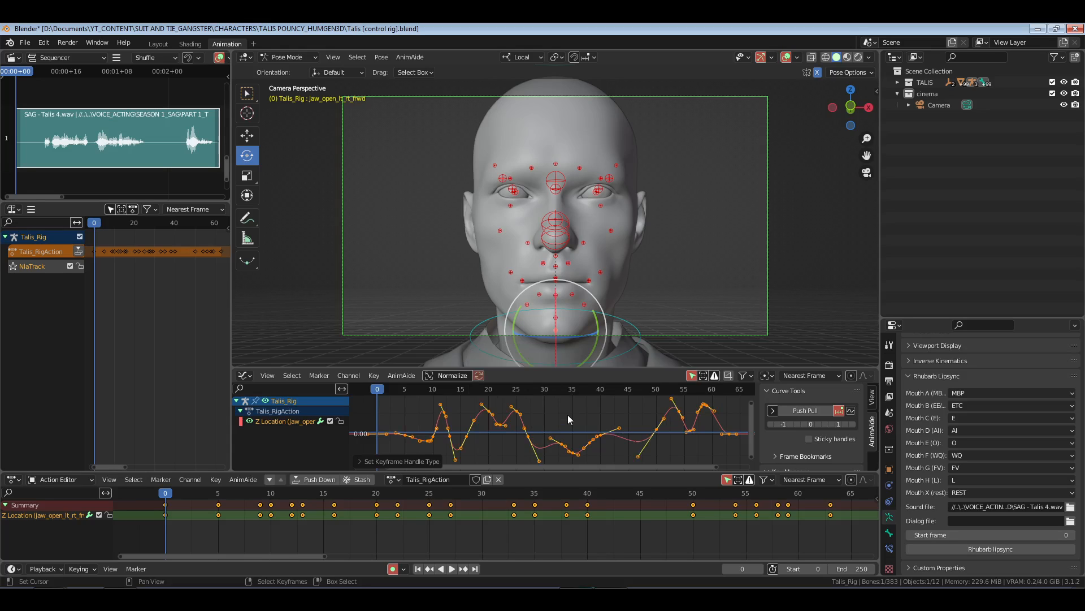
Step: Save the file and play back the lip-sync animation, scrubbing around frames 15 and 35 to judge the jaw movement
key("ctrl+s")
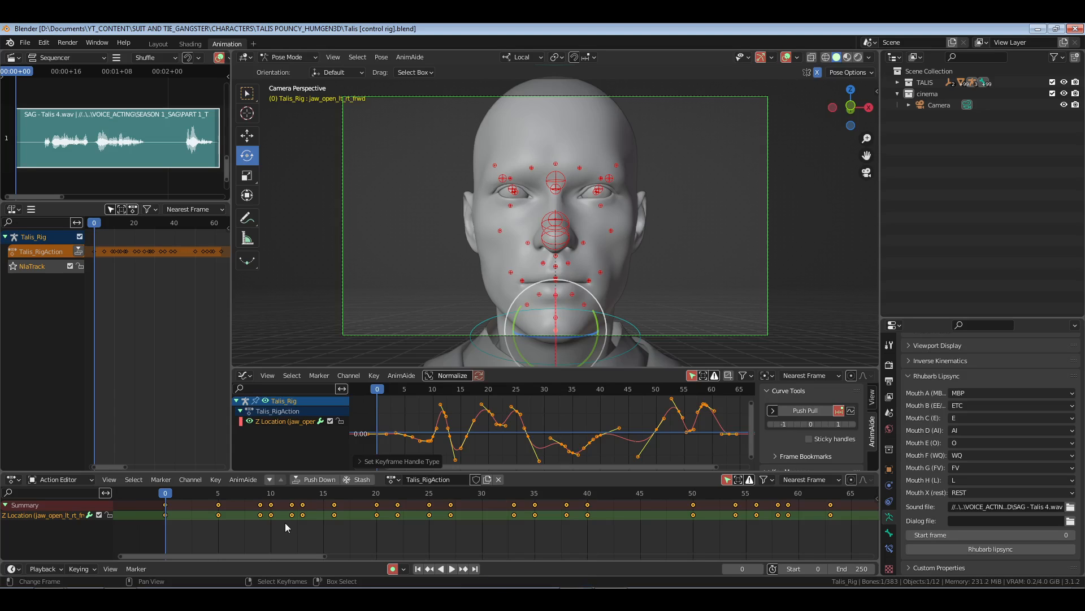
key("space")
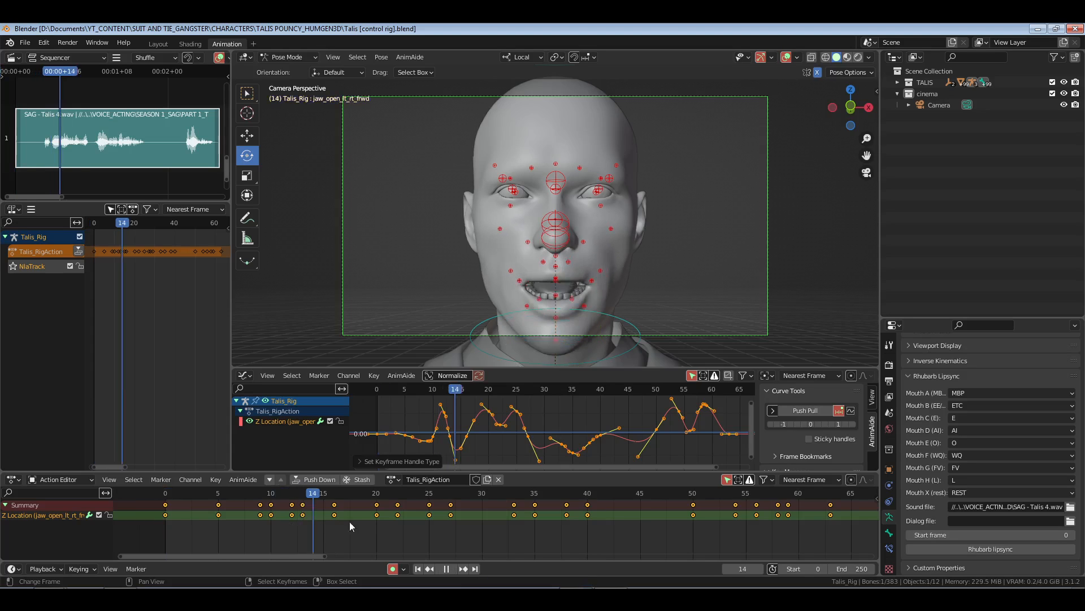
left_click_drag(382, 521, 312, 523)
key("space")
left_click(320, 520)
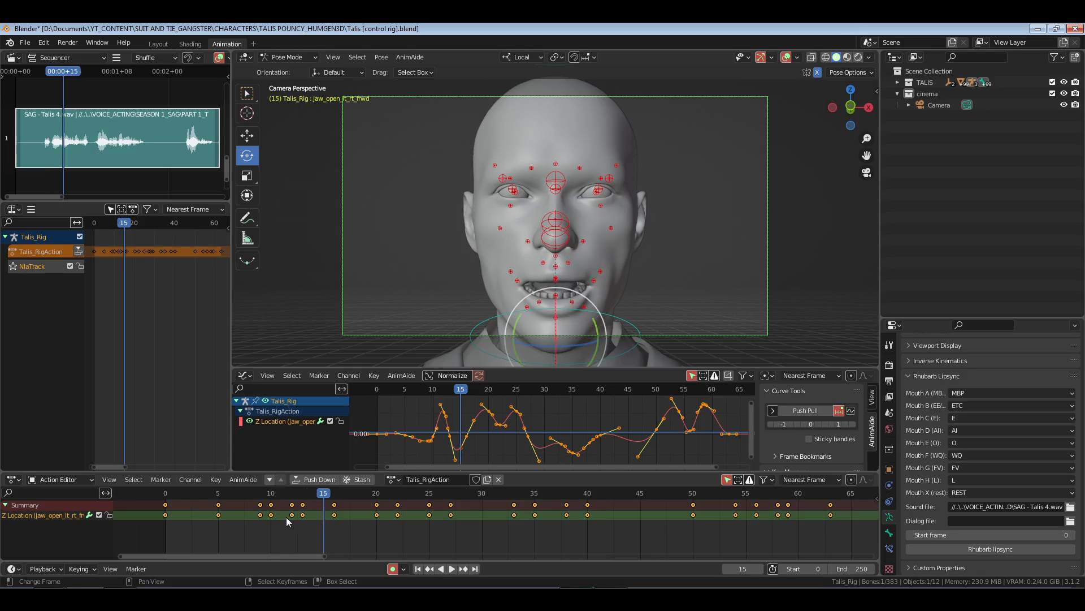
left_click(243, 523)
key("space")
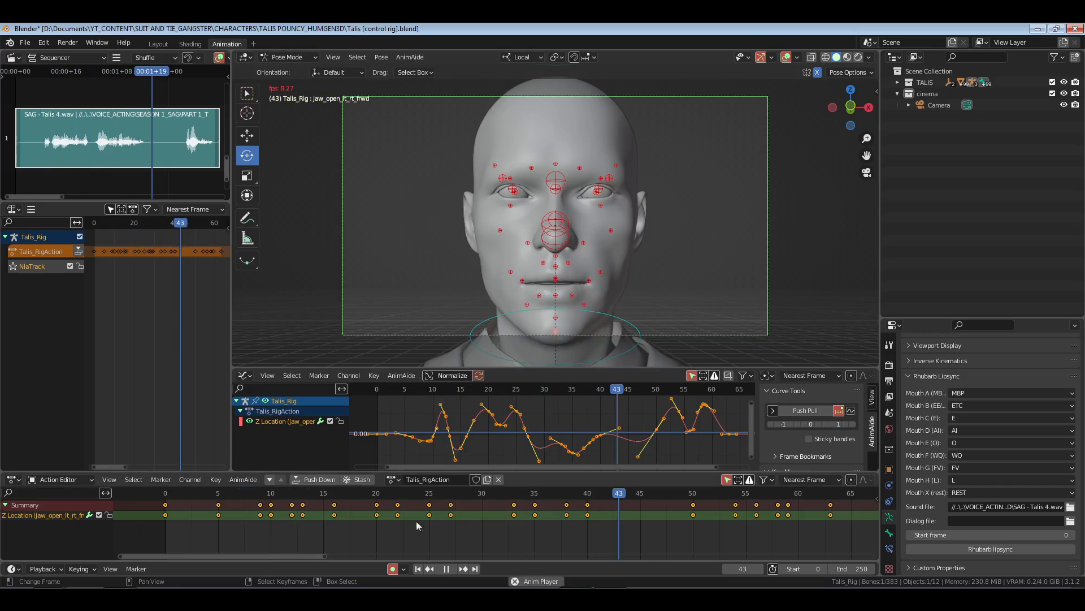
left_click_drag(561, 529, 524, 520)
key("space")
Step: Select the jaw keyframes at frames 33 and 35, try Auto Clamped handles and set their handle type to Free
right_click_drag(500, 494, 549, 521)
key("v")
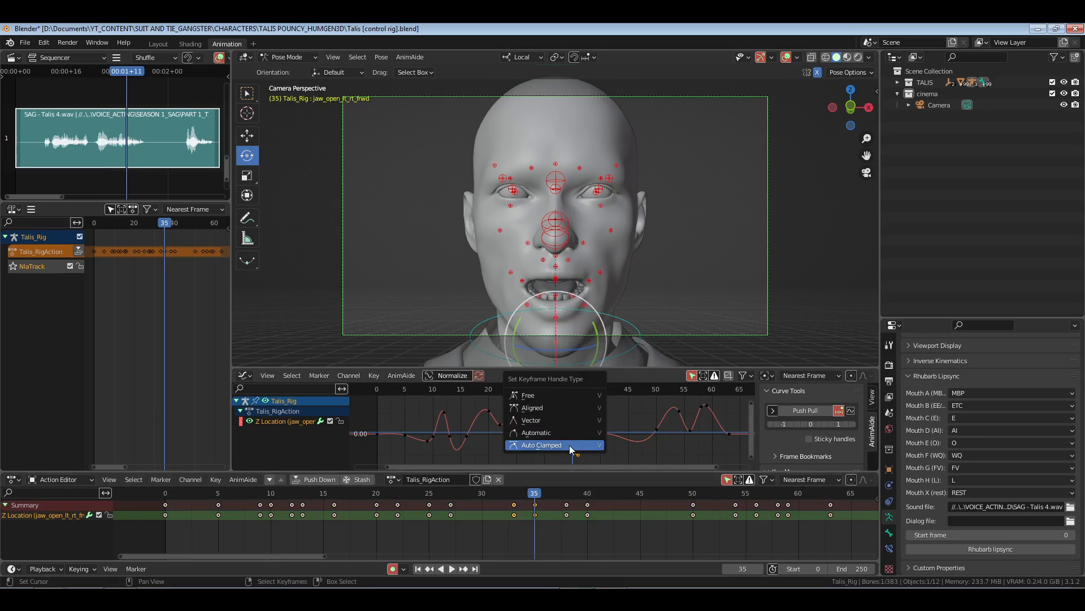
left_click(569, 446)
left_click(505, 439)
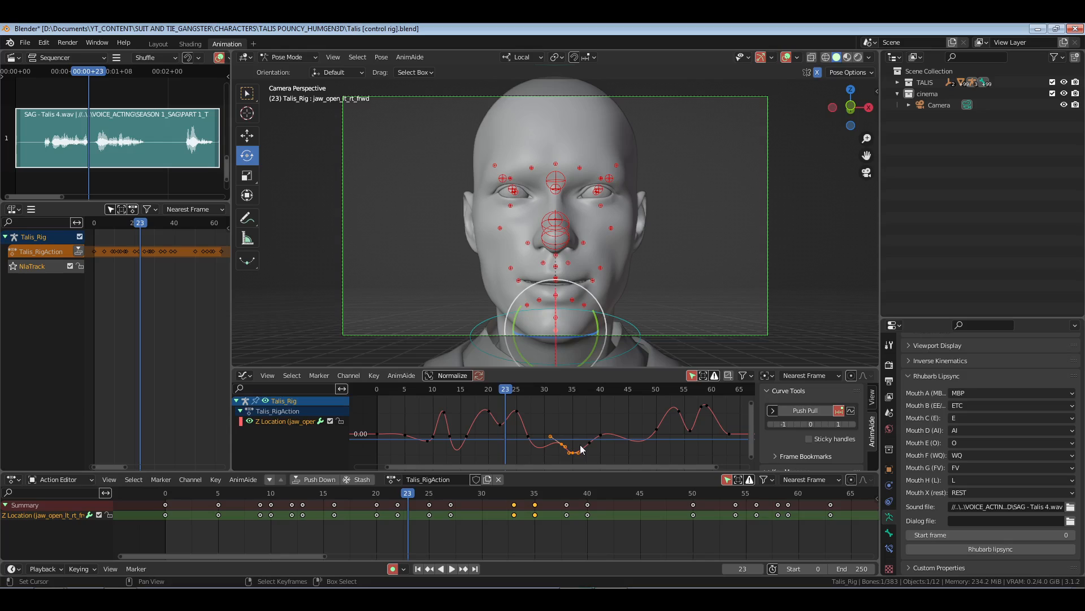
key("v")
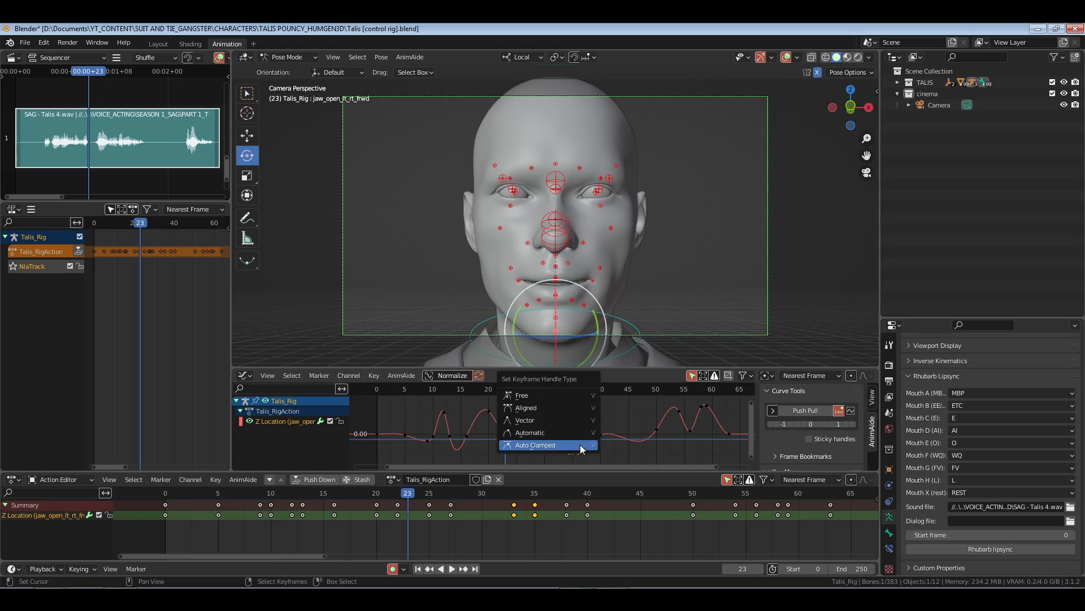
left_click(555, 395)
Step: Enable Sticky handles in AnimAide's curve tools and try Push Pull on the selected keyframes with the playhead at frame 34
left_click(811, 439)
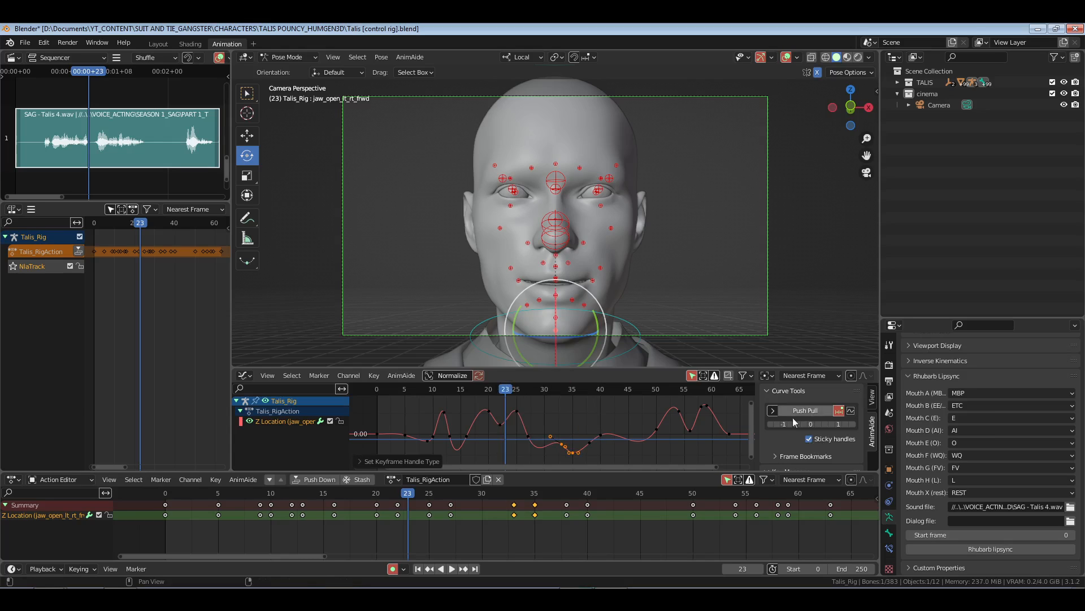
left_click(564, 430)
left_click(805, 409)
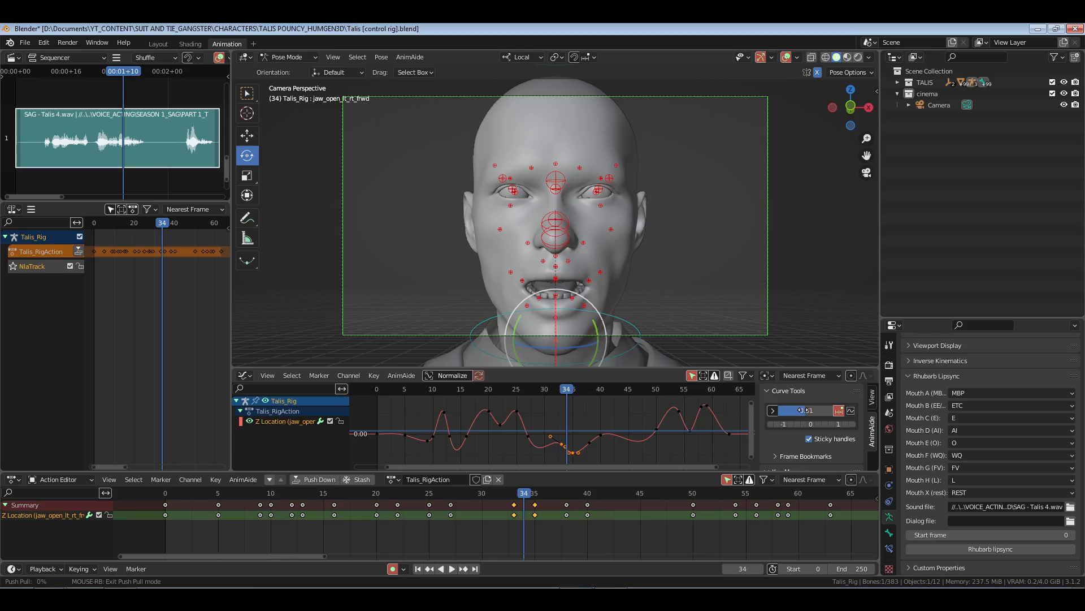
left_click(806, 410)
Step: Reselect only the jaw keyframes at frames 33 and 35 and adjust them with AnimAide's Push Pull
left_click_drag(620, 424, 509, 469)
middle_click_drag(619, 456, 655, 454, "ctrl")
key("KP_0")
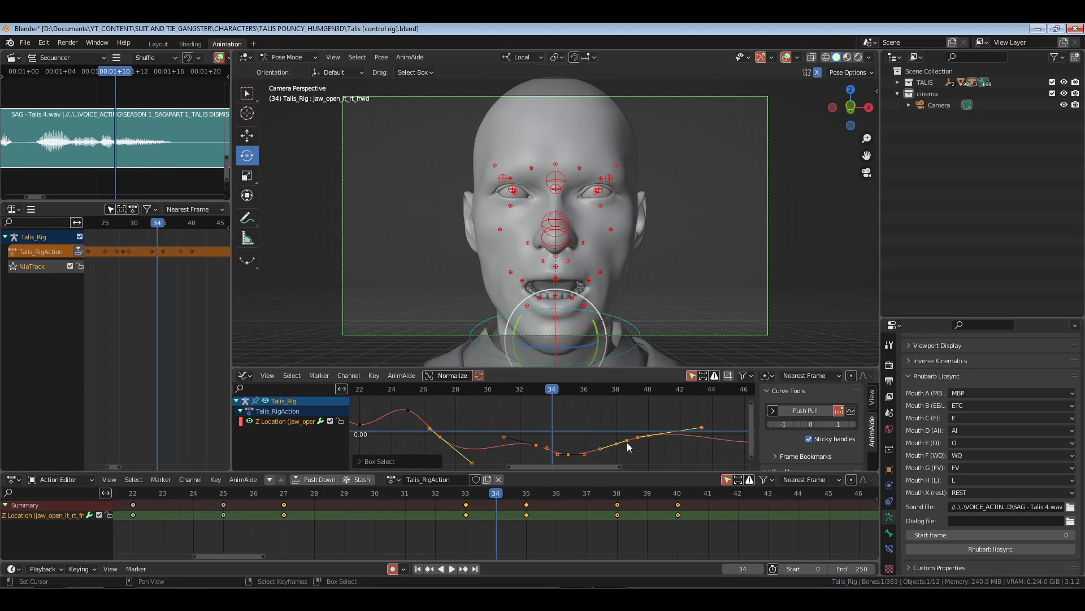
key("KP_Decimal")
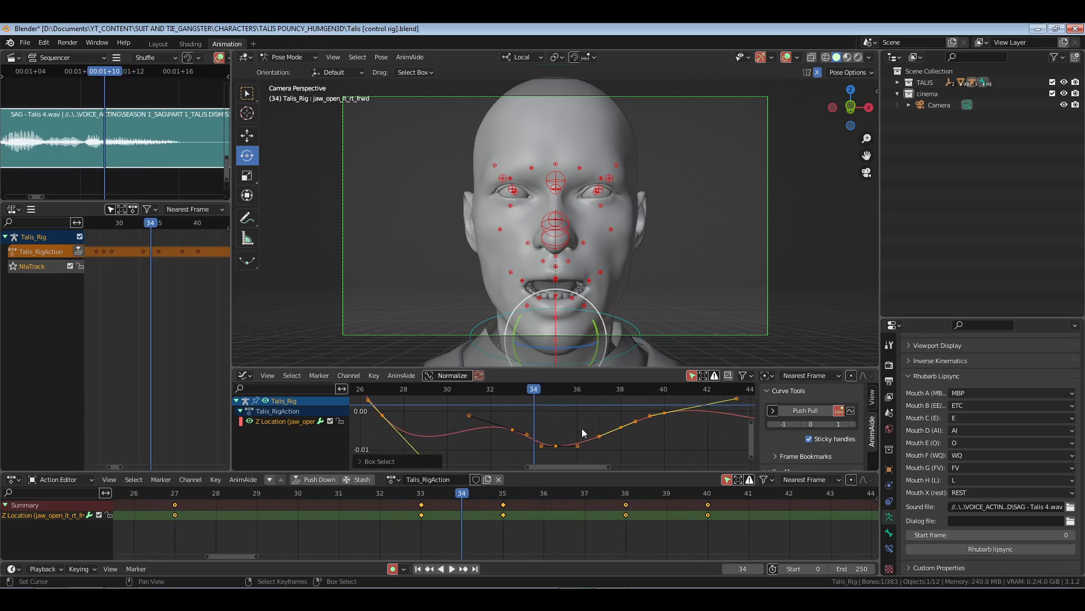
right_click_drag(579, 407, 538, 451)
left_click_drag(538, 454, 506, 452)
left_click(805, 410)
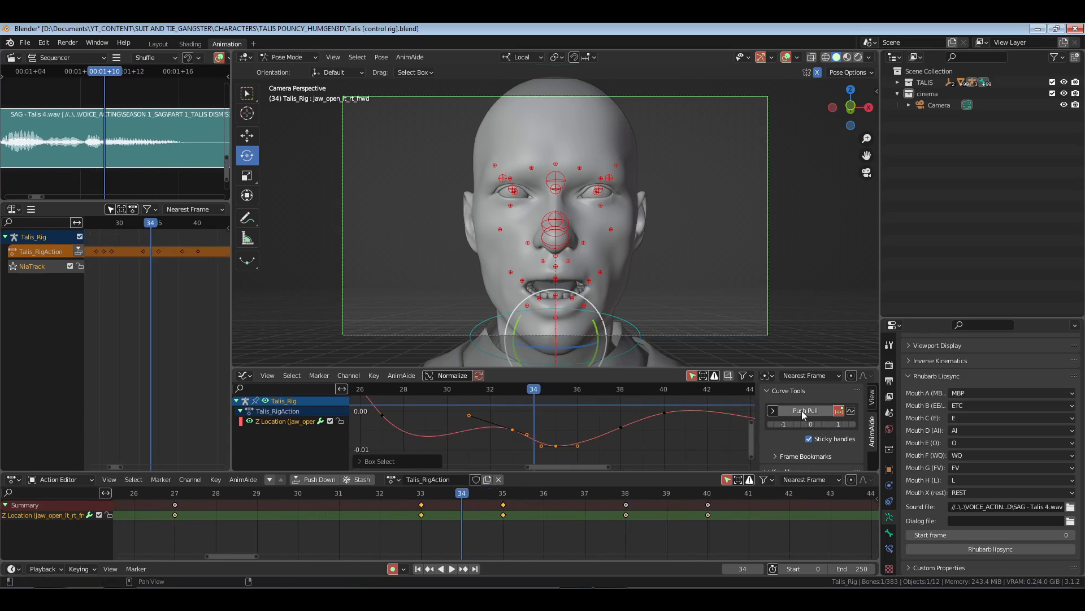
left_click_drag(828, 411, 772, 411)
Step: Go to frame 14, reselect the jaw keyframes at frames 33 and 35 with their handles, and save the file
middle_click_drag(509, 526, 589, 522, "ctrl")
left_click(208, 521)
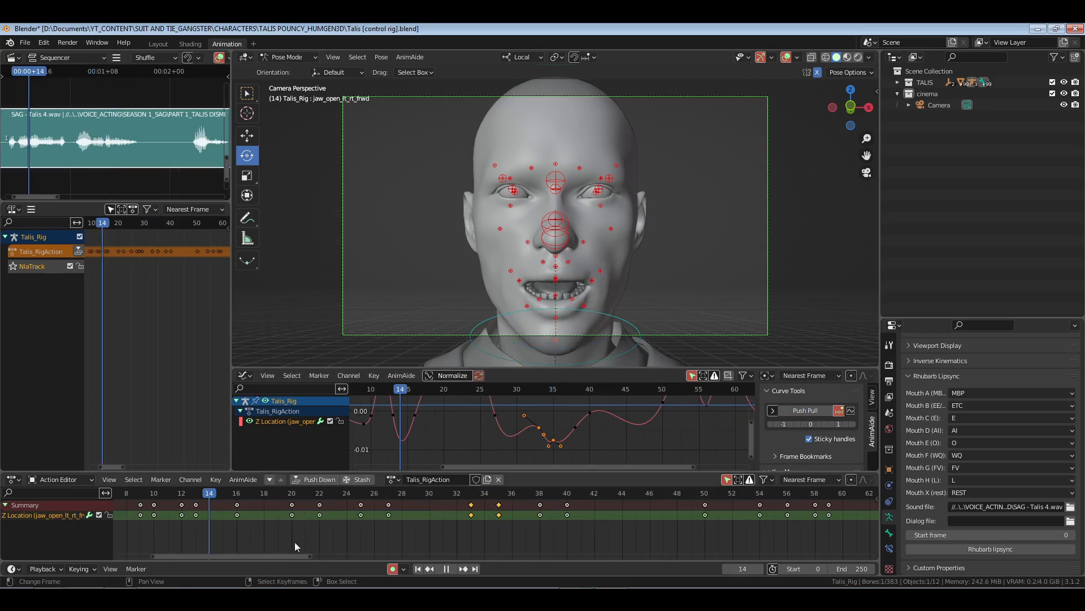
key("ctrl+s")
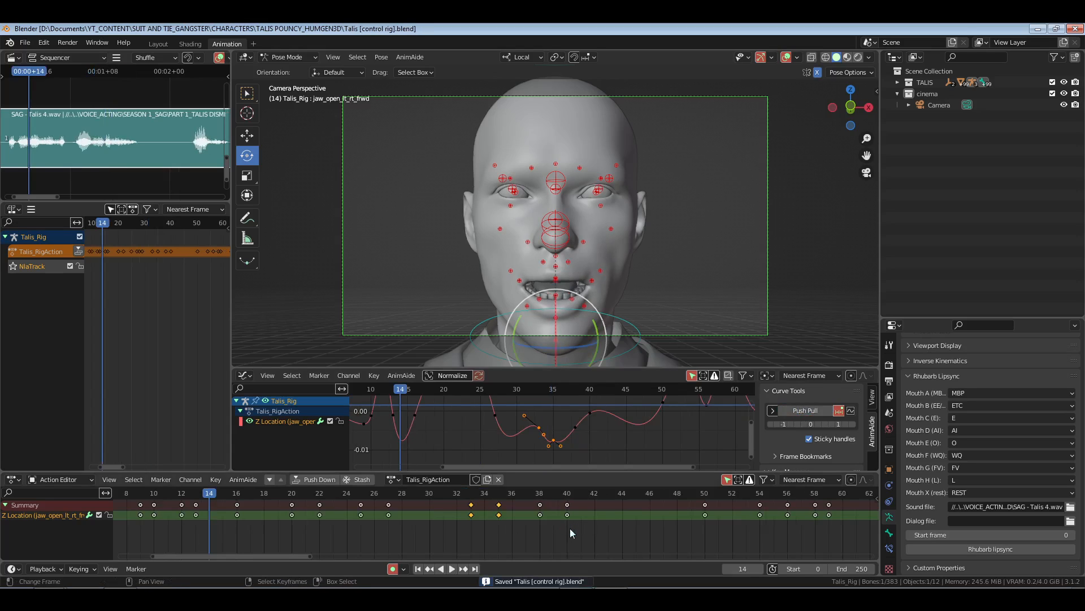
left_click(552, 443)
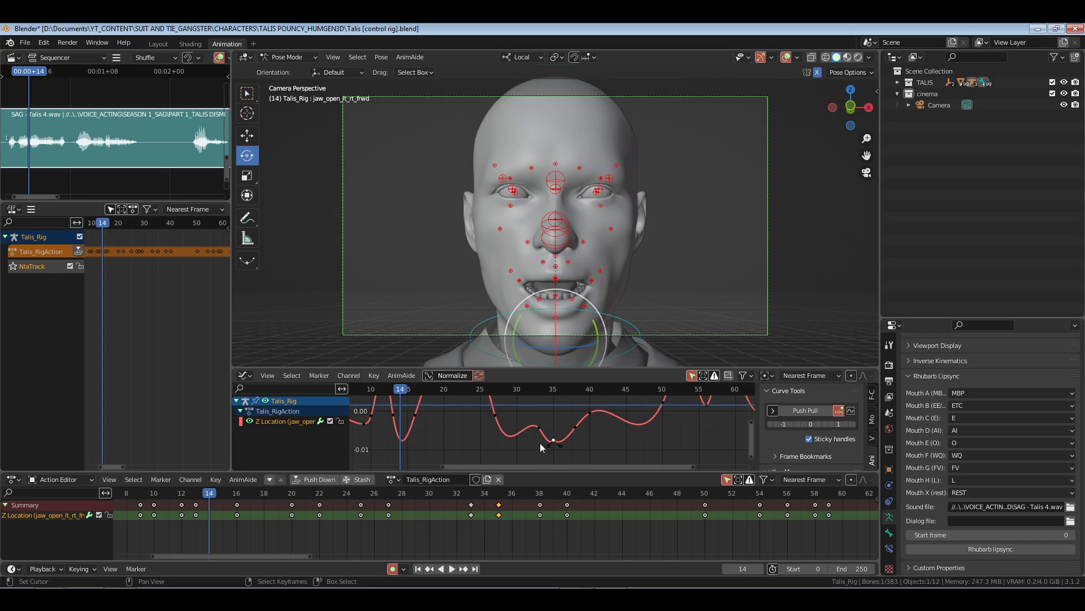
left_click_drag(522, 421, 572, 457)
key("ctrl+s")
key("Home")
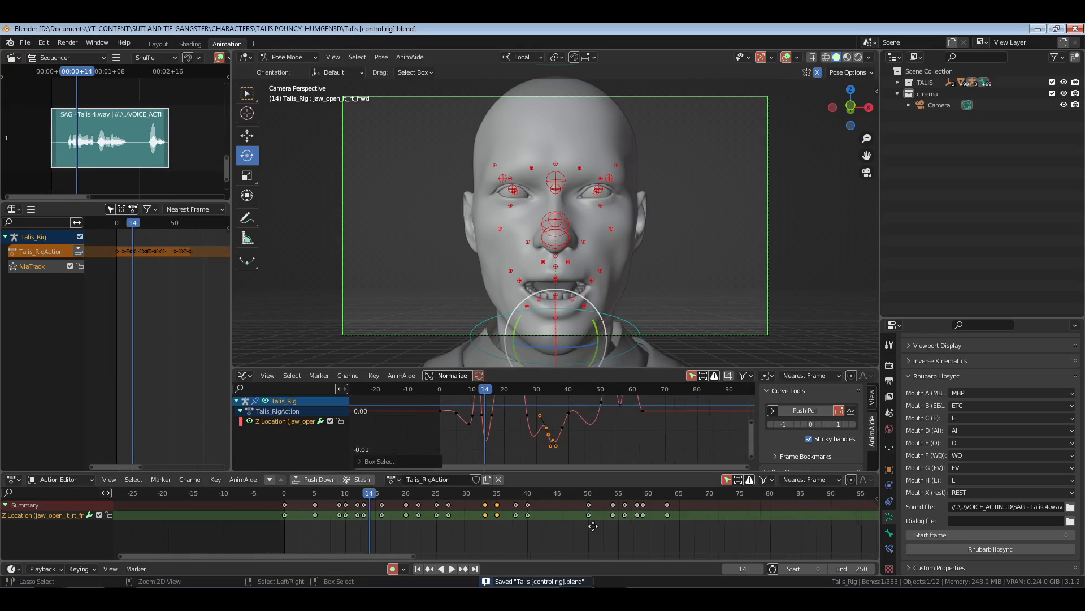
Step: Play back the adjusted lip-sync animation and scrub to frame 47 to check the mouth
key("space")
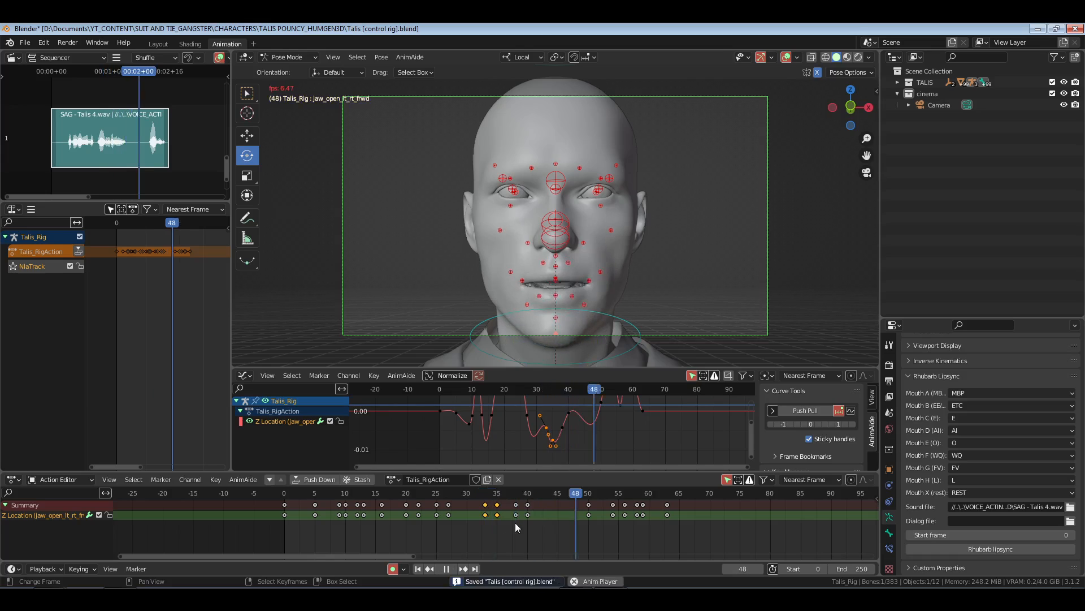
key("space")
left_click_drag(569, 525, 565, 525)
left_click(569, 524)
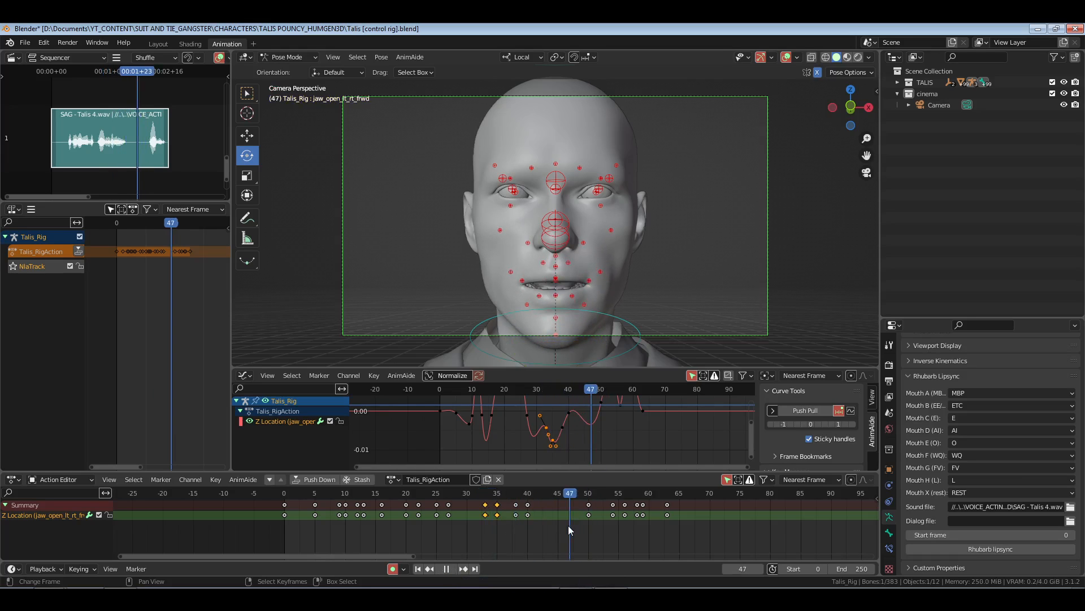
Step: Select the jaw keyframes at frames 40 and 50 and set their handle type to Auto Clamped
left_click(600, 401)
left_click(569, 413, "shift")
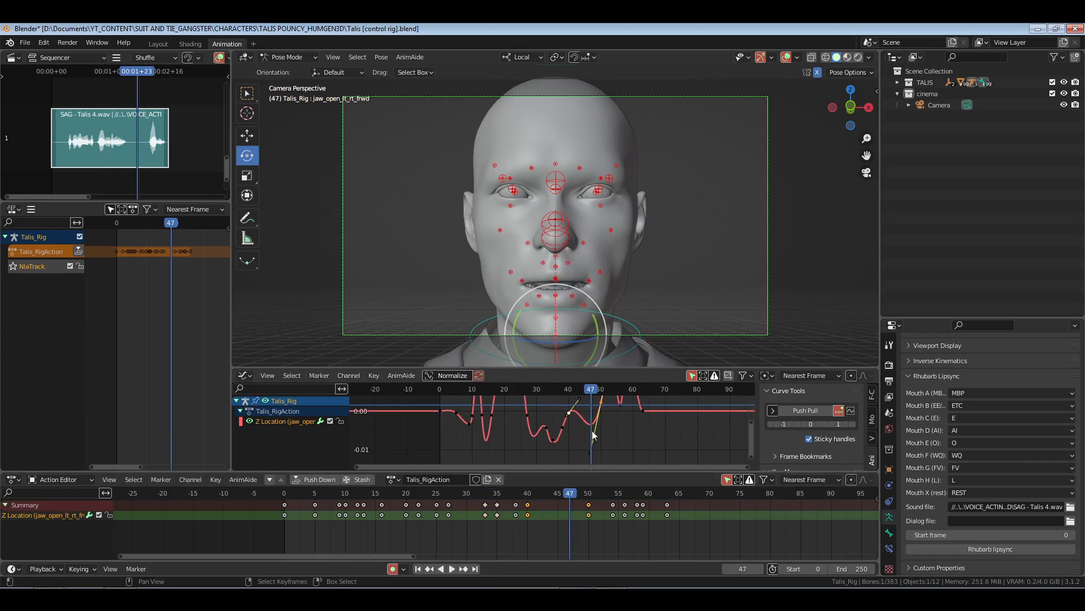
key("v")
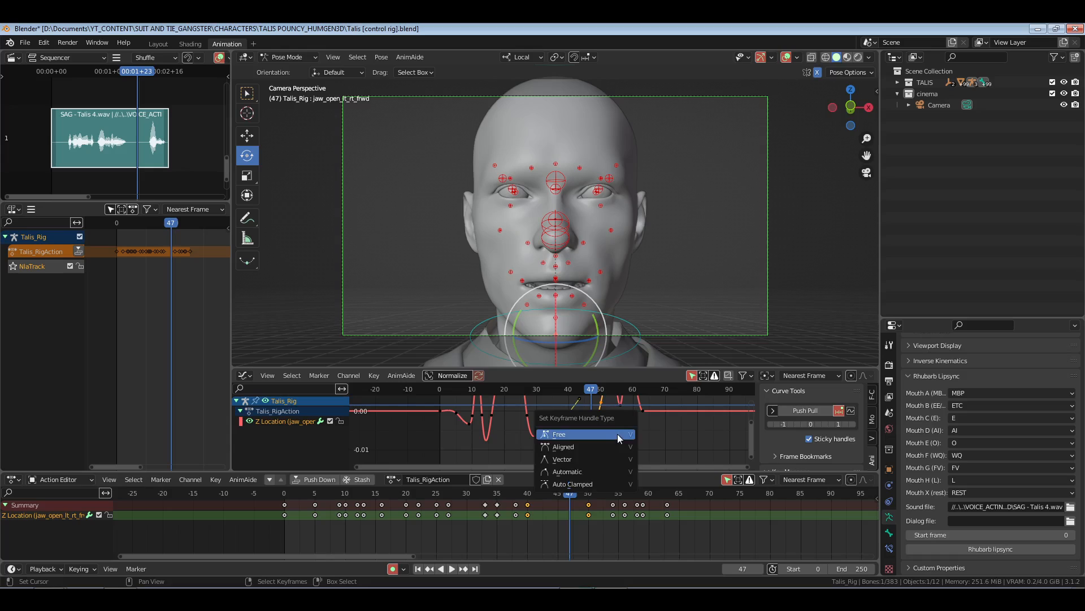
left_click(598, 486)
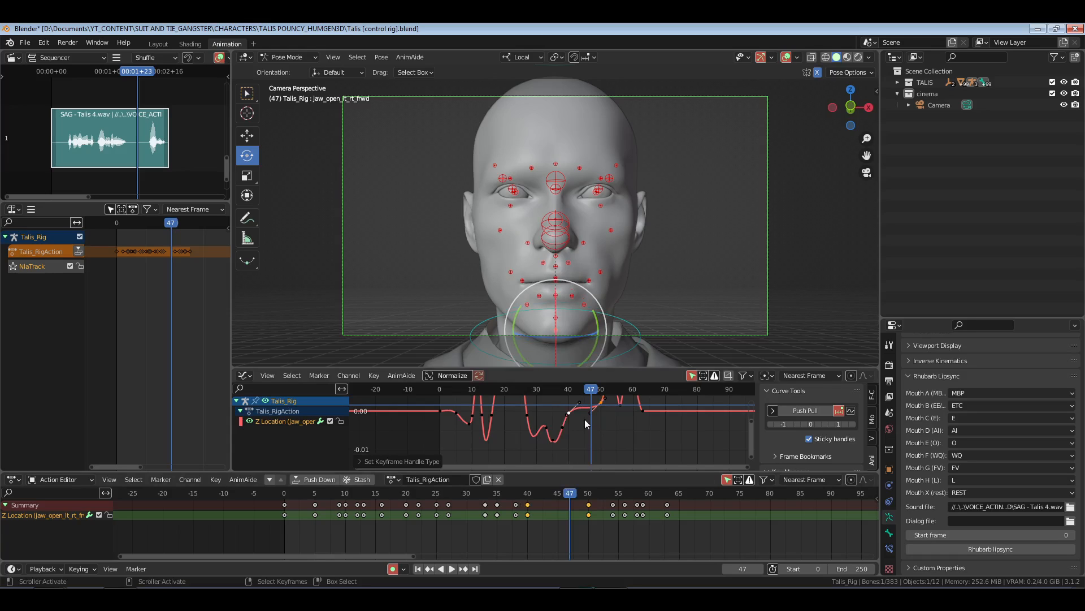
Step: Box select the jaw keyframes at frames 40 and 50 with their handles and change their handle type again
left_click_drag(611, 423, 559, 395)
key("v")
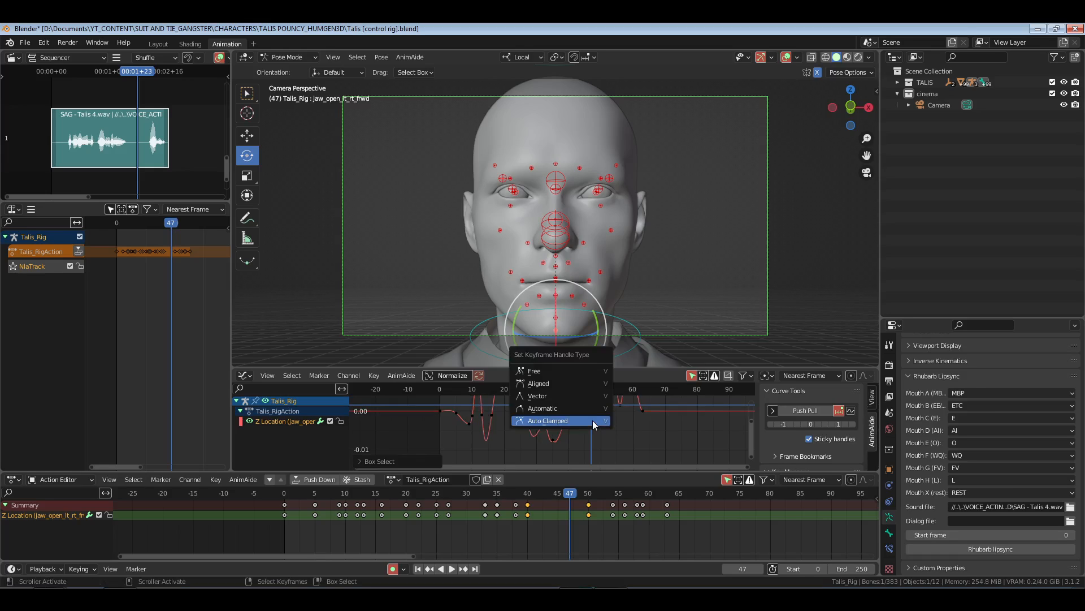
left_click(578, 392)
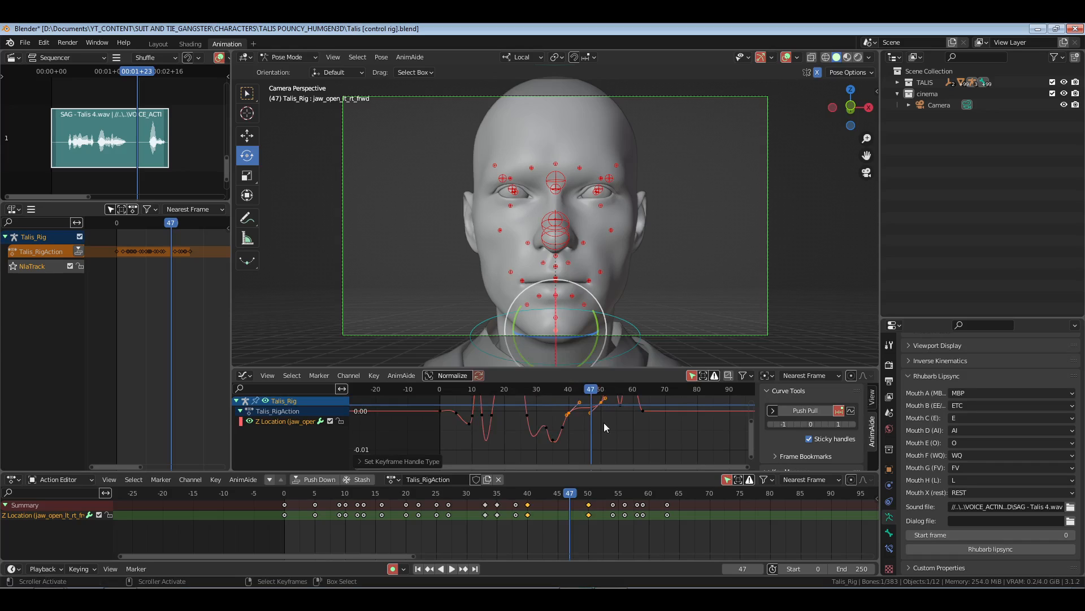
Step: Try flattening the keyframes at frames 40 and 50 by scaling them to 0 along Y, play it back and undo the scaling
key("s")
key("y")
key("0")
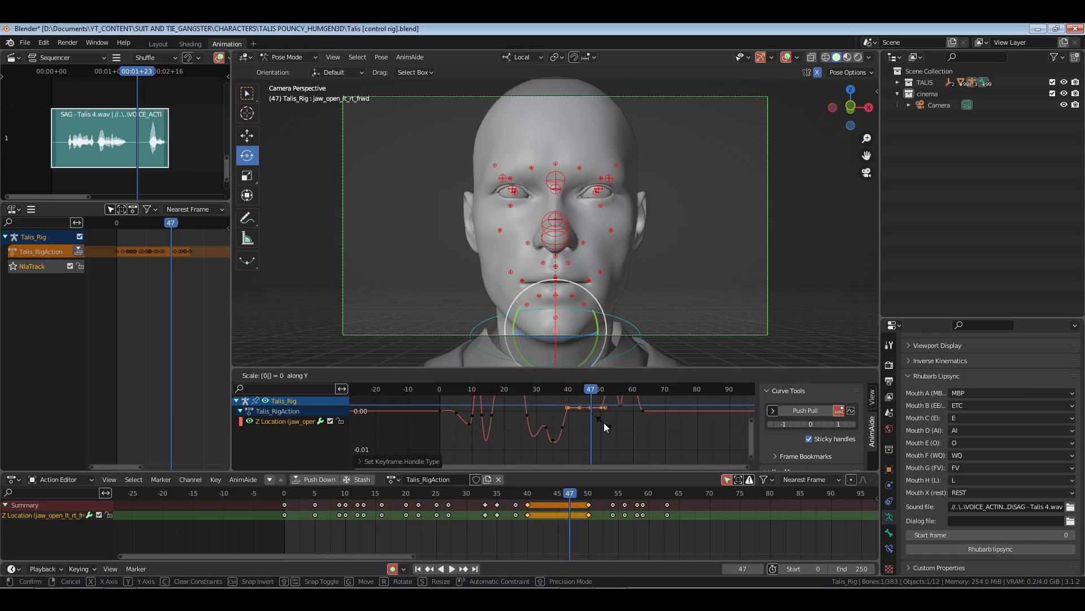
key("Return")
key("space")
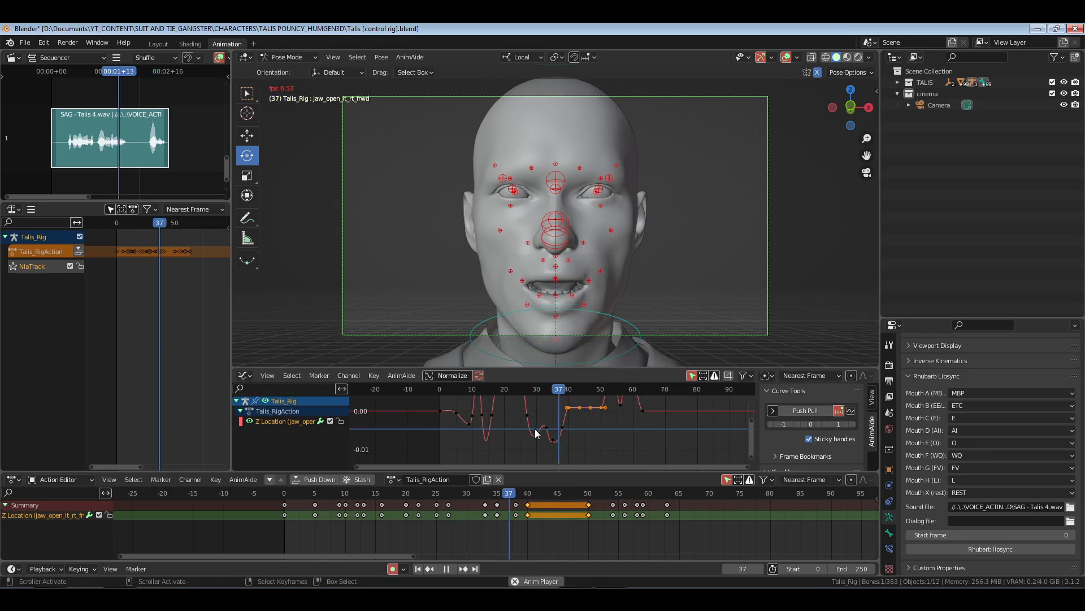
key("space")
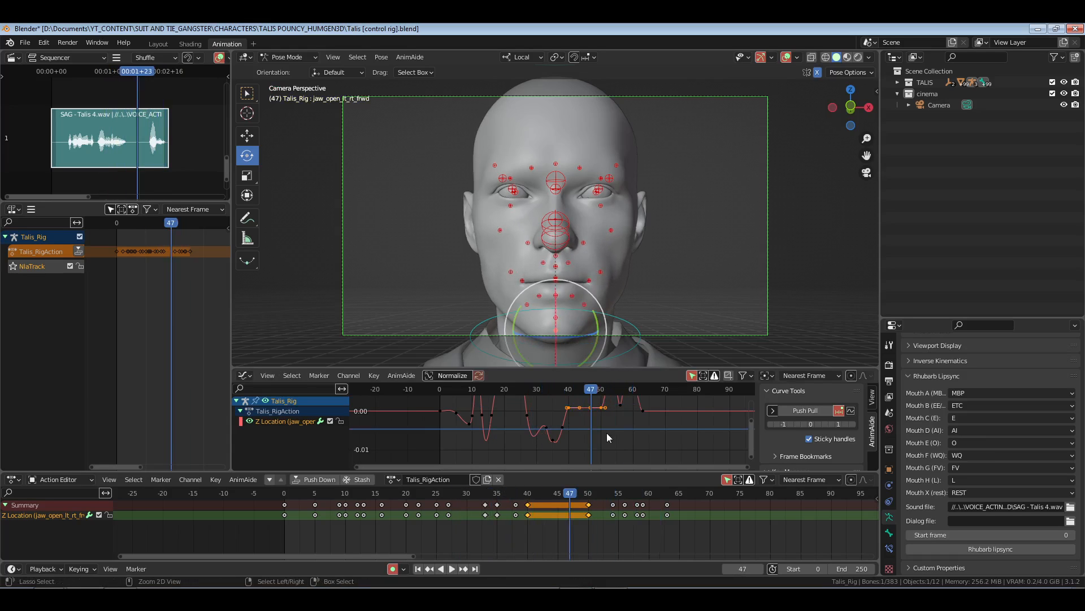
key("ctrl+z")
Step: Save the file, play back the animation from frame 3 and scrub to frame 57 to inspect the mouth
key("ctrl+s")
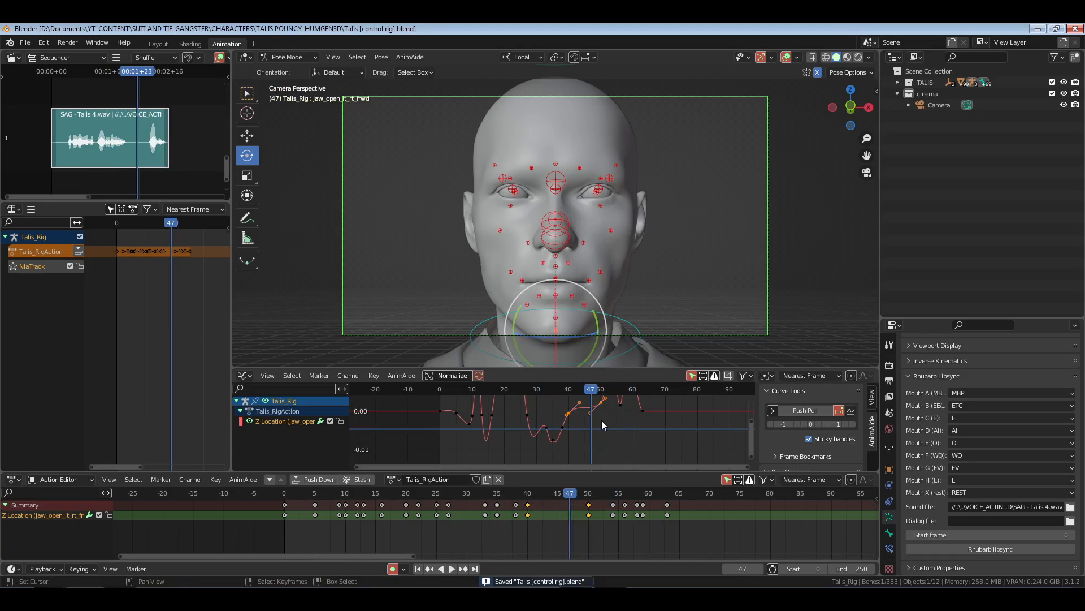
left_click(450, 432)
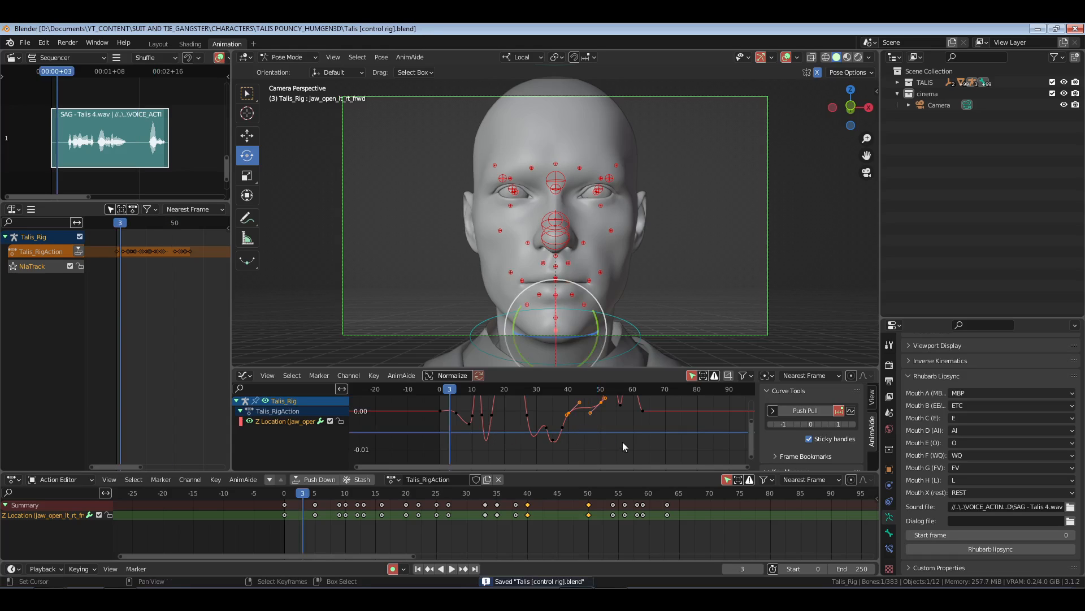
key("space")
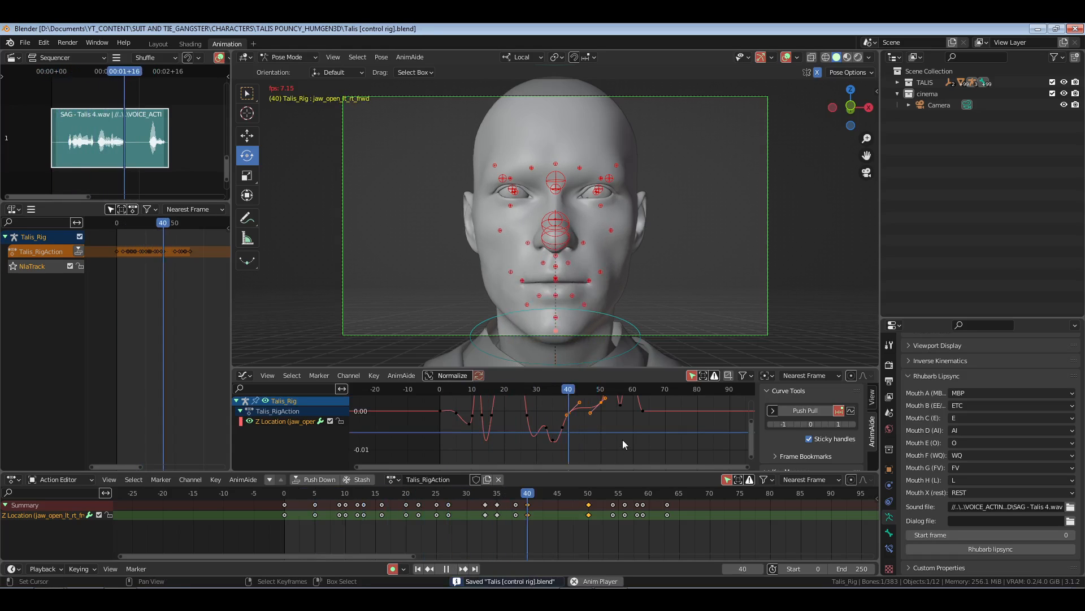
key("space")
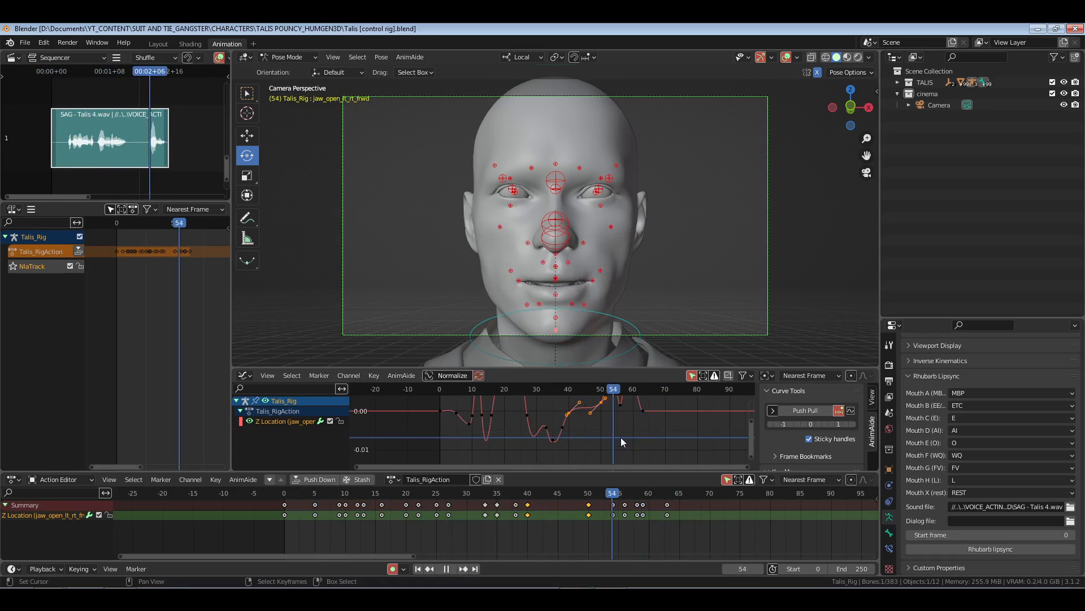
left_click_drag(615, 436, 625, 436)
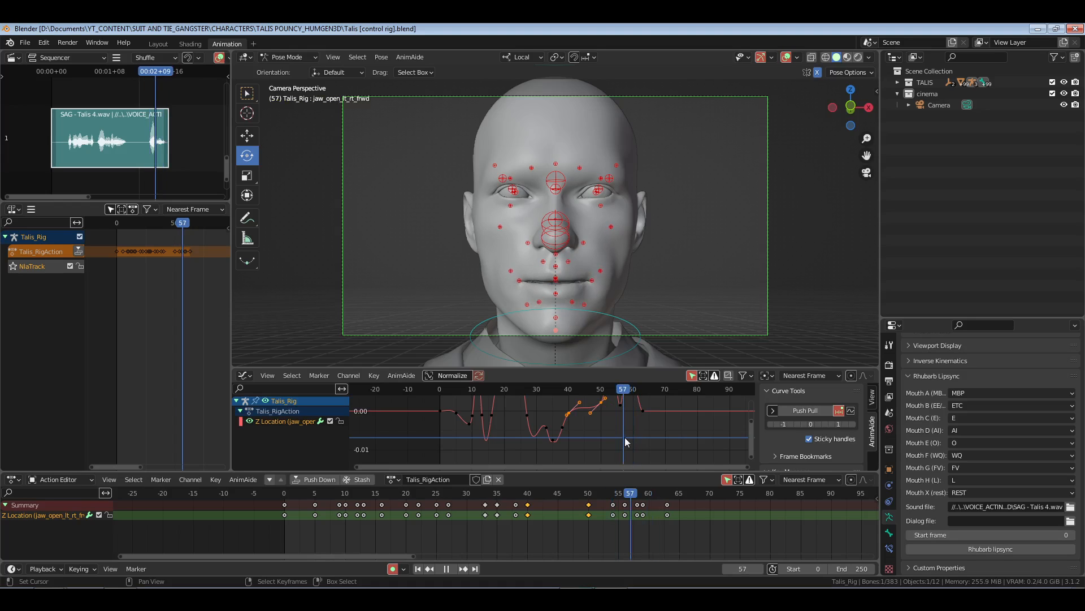
key("space")
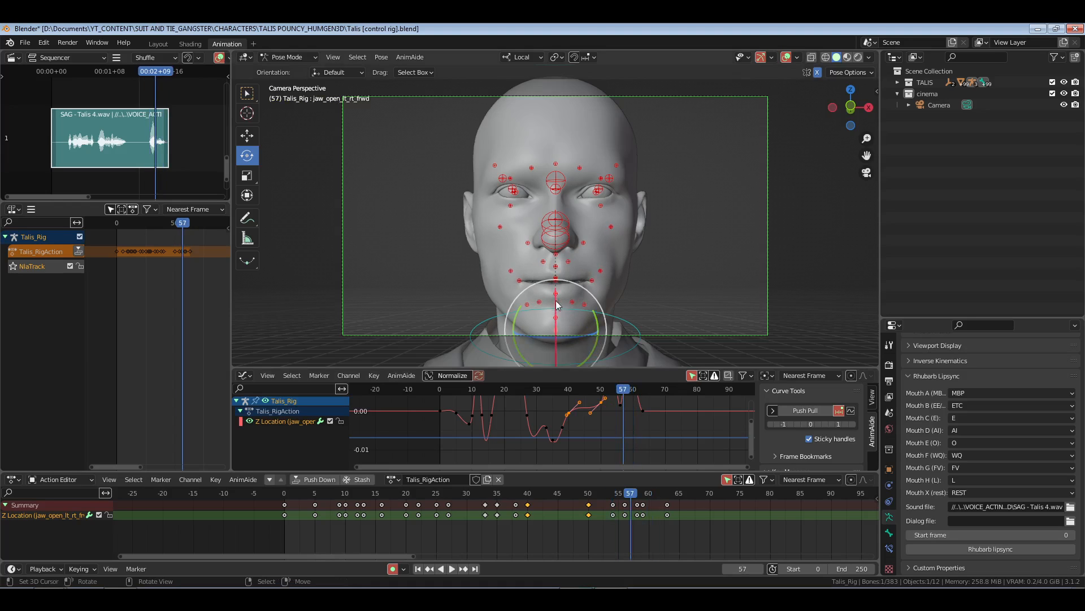
Step: Select the mouth_roll_lower control, box select its keyframes from frame 54 to 58 and set their handle type to Automatic
left_click(554, 295)
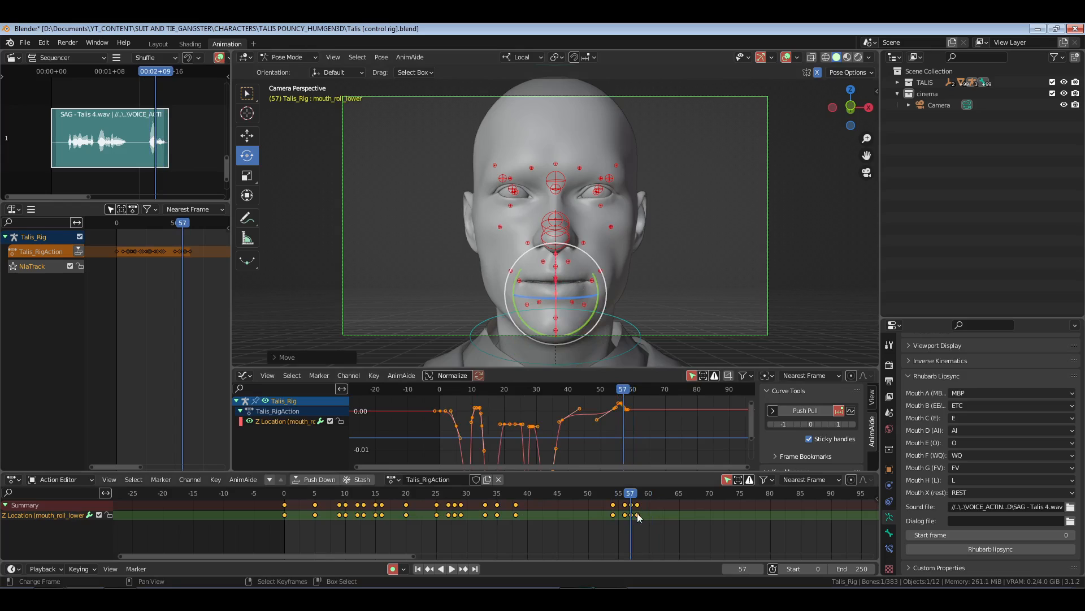
right_click_drag(676, 500, 607, 528)
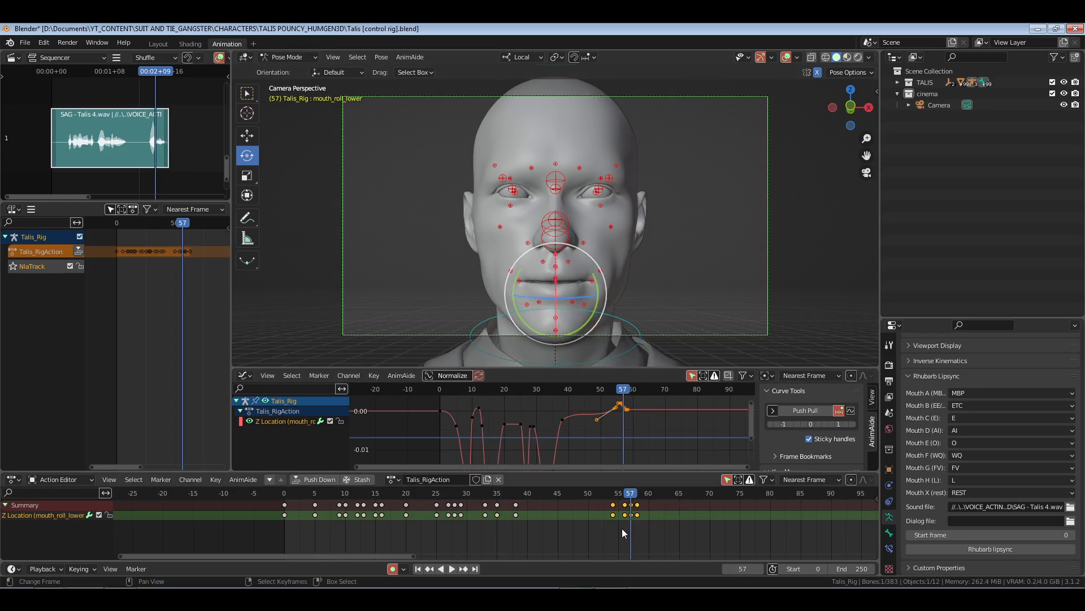
key("KP_Decimal")
scroll(700, 520, "down", 8)
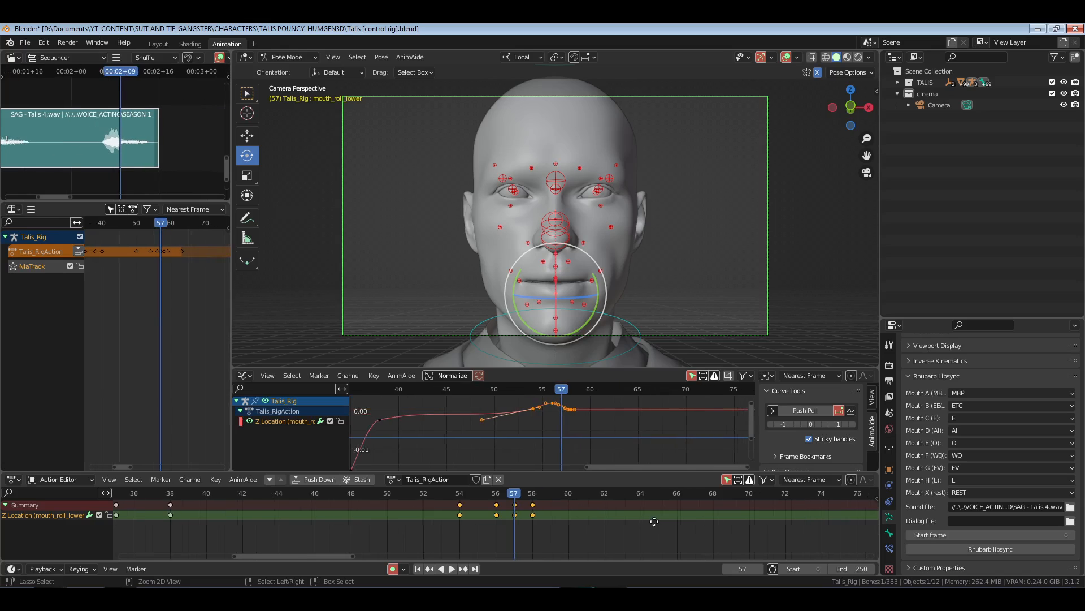
key("KP_Decimal")
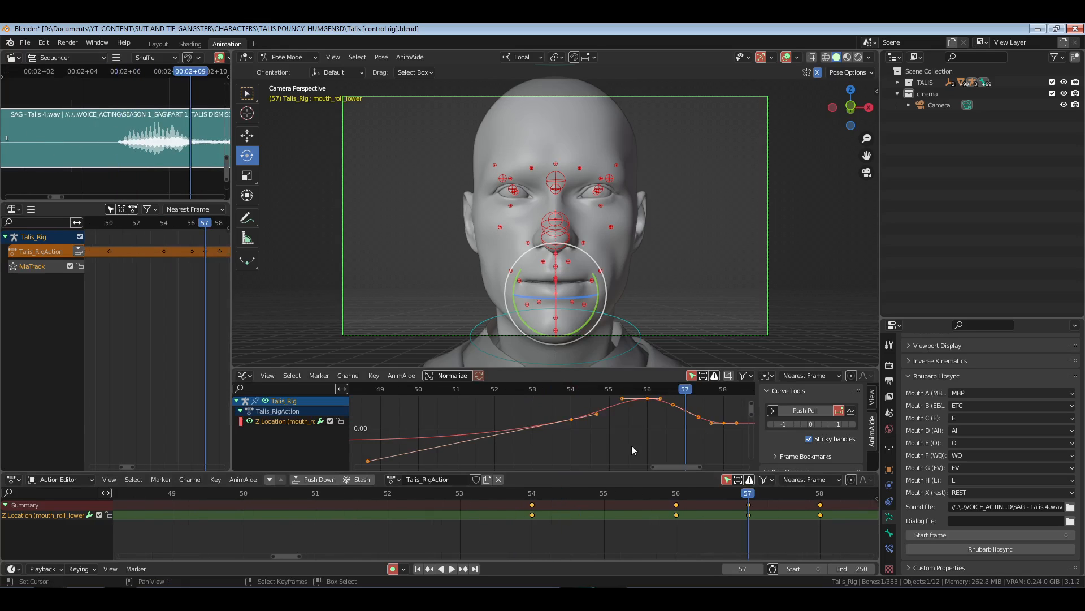
key("v")
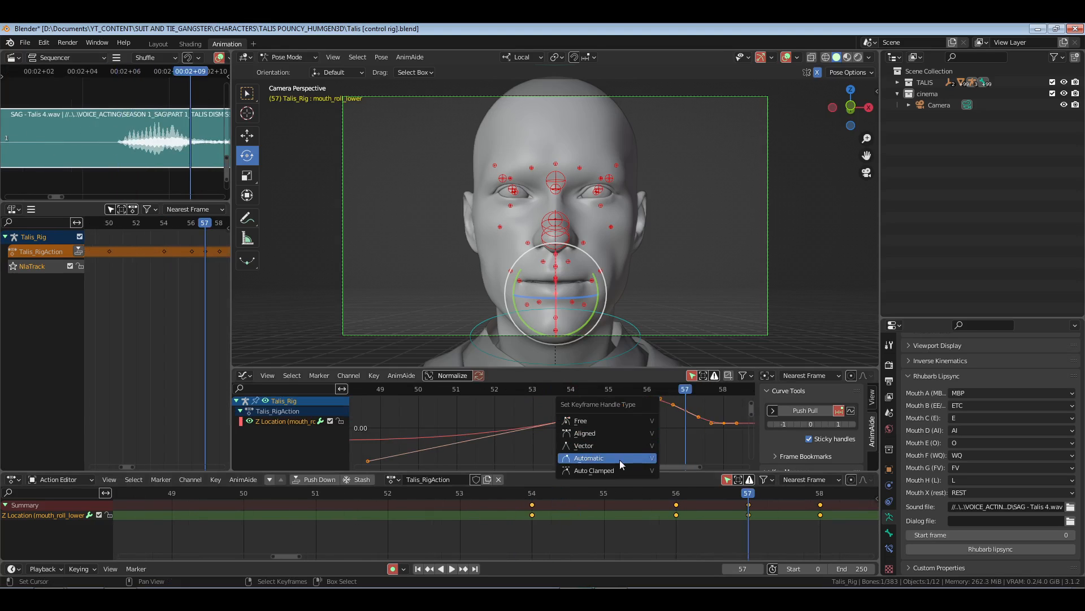
left_click(620, 459)
scroll(528, 439, "down", 3)
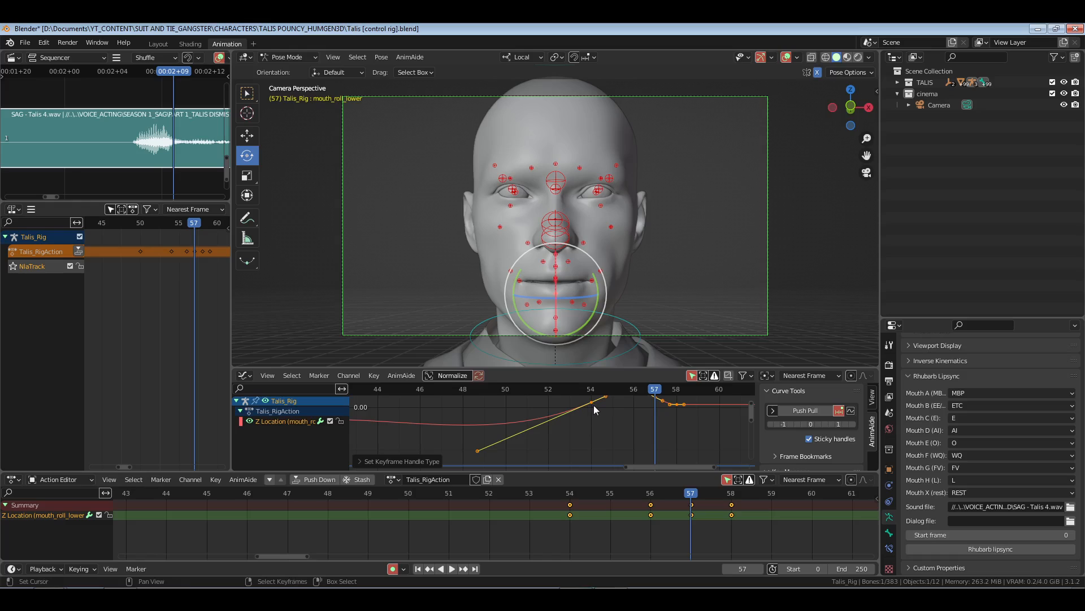
Step: Set the handle type of the mouth_roll_lower keyframe at frame 54 to Free and move its left handle 2 frames later and 0.0017 up
key("v")
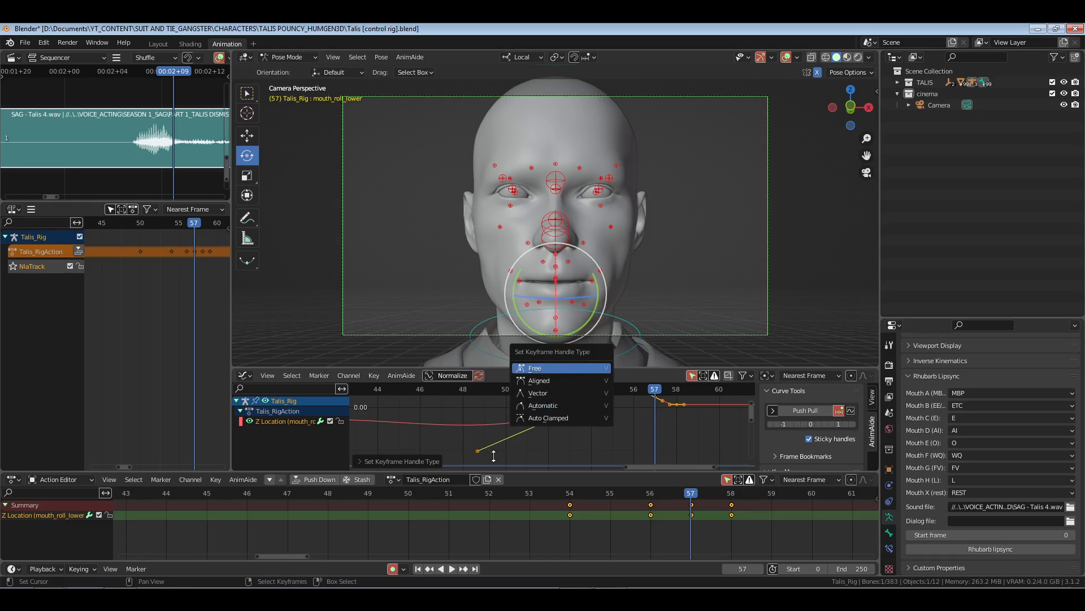
left_click(526, 368)
key("g")
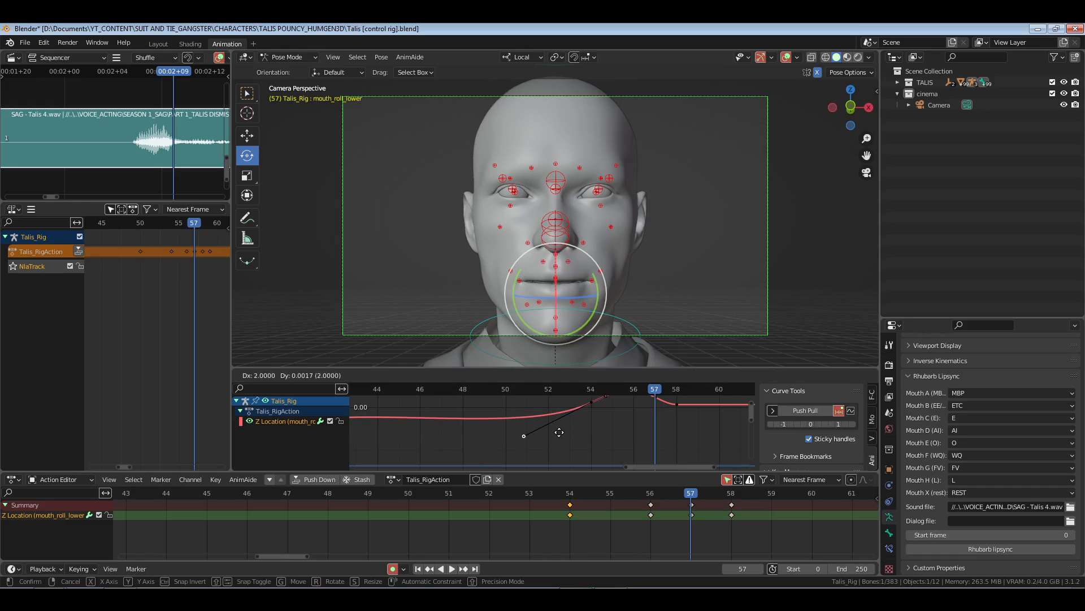
left_click(559, 432)
Step: Move the mouth_roll_lower keyframe at frame 58 along X to frame 60
middle_click_drag(634, 395, 623, 413)
left_click(649, 419)
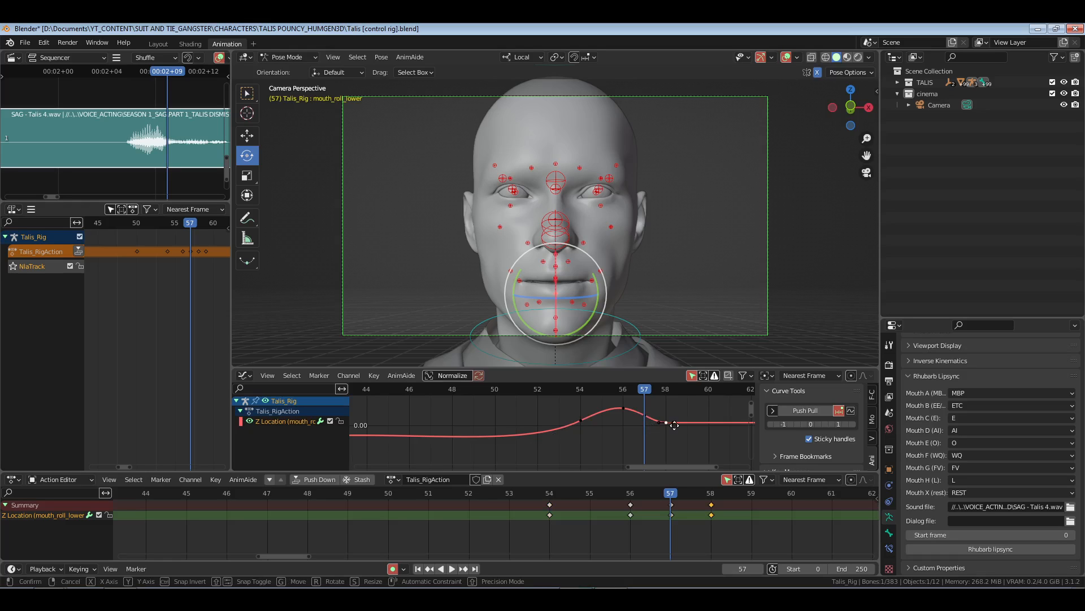
key("g")
key("x")
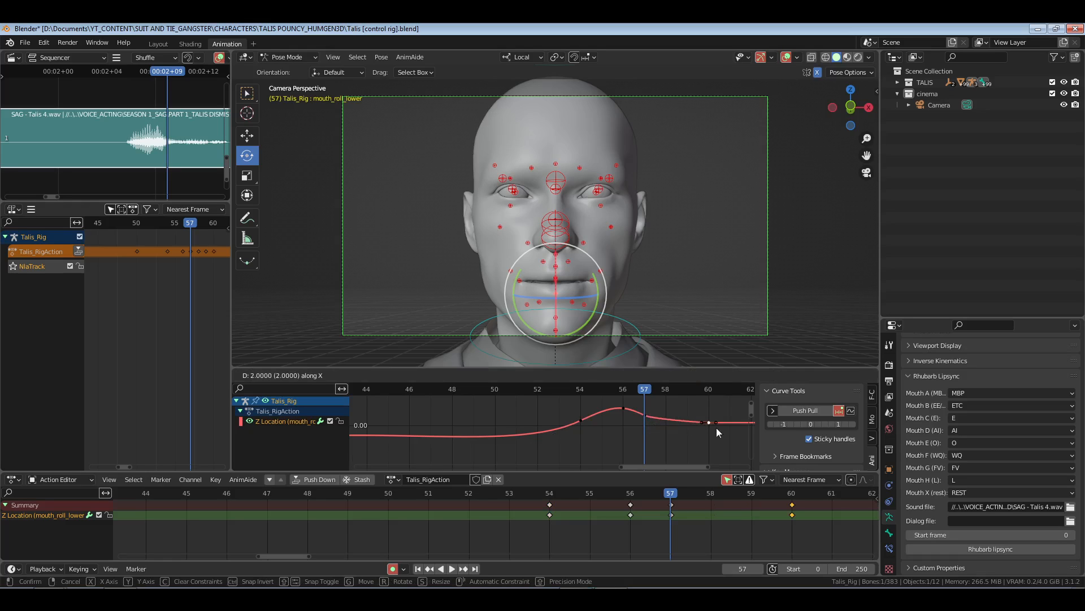
left_click(717, 428)
Step: Save the file, play back the lip-sync and scrub to frame 51 to inspect the mouth
middle_click_drag(659, 426, 554, 430, "ctrl")
left_click(312, 494)
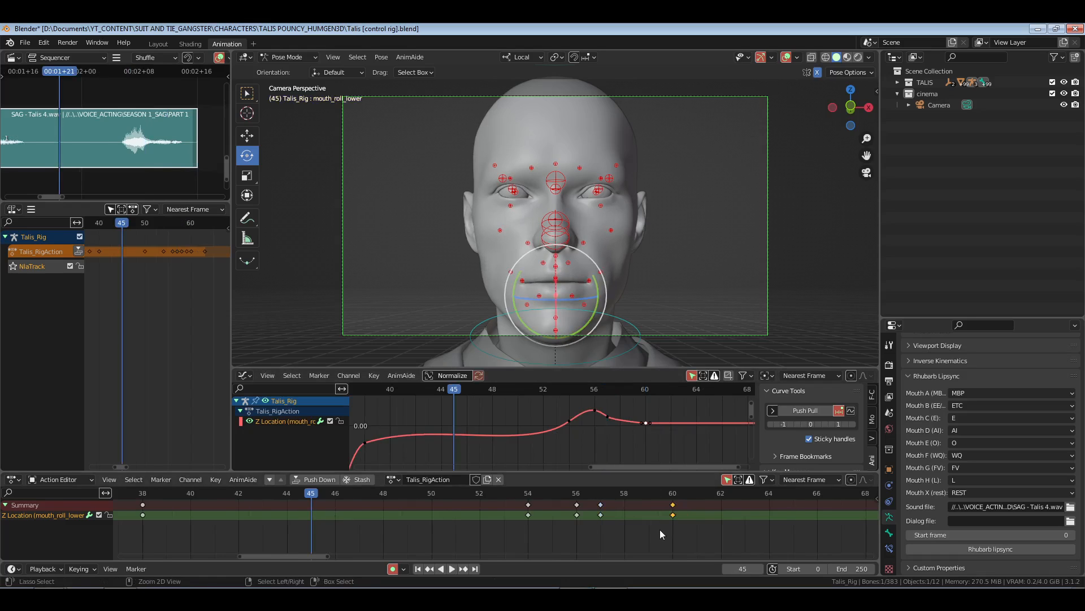
middle_click_drag(660, 529, 498, 544, "ctrl")
left_click(350, 515)
key("ctrl+s")
key("space")
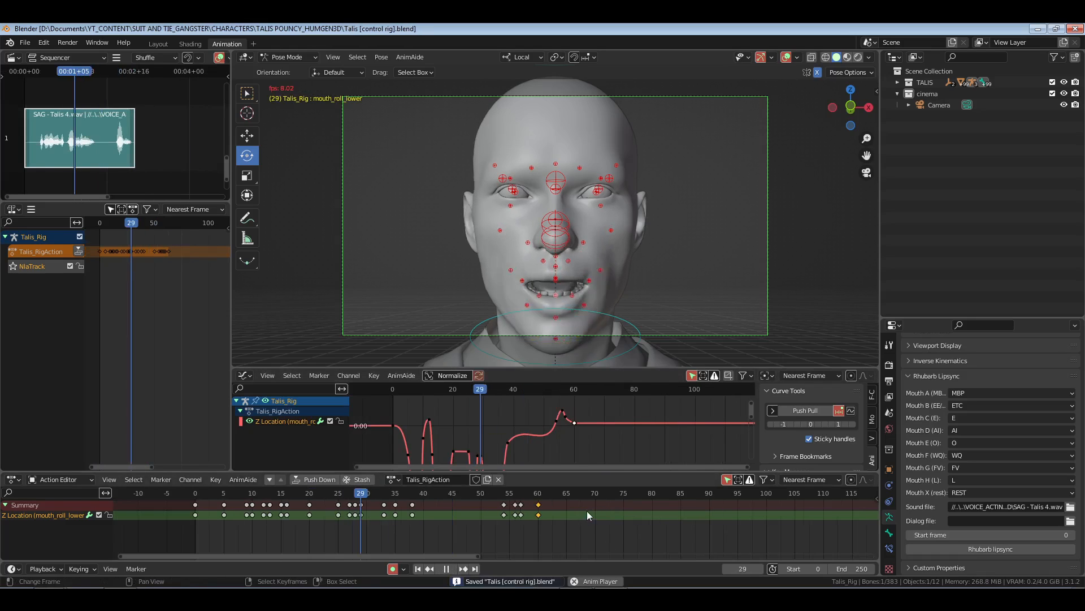
key("space")
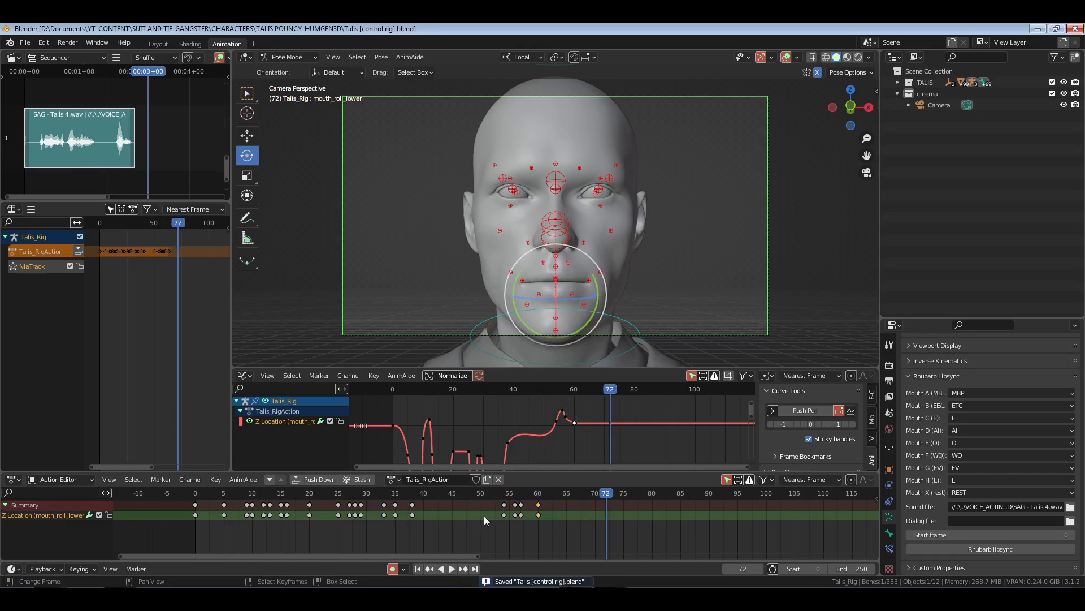
mouse_move(484, 515)
left_mouse_down()
mouse_move(548, 516)
mouse_move(395, 514)
mouse_move(485, 524)
left_mouse_up()
key("space")
Step: Select the jaw control and delete its stray keyframe at frame 51
left_click(559, 331)
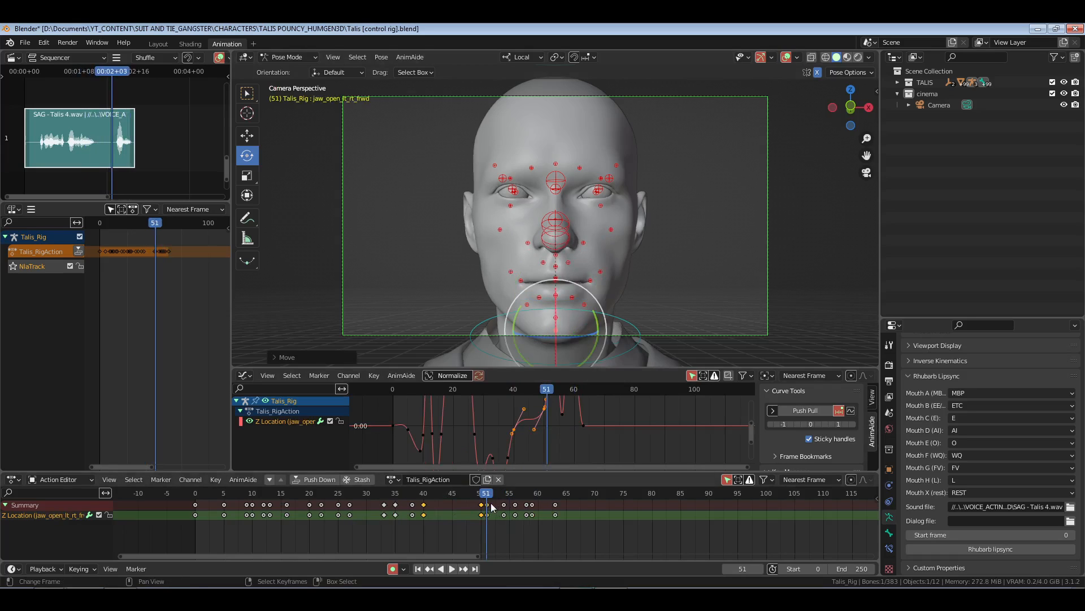
left_click(487, 504)
key("x")
left_click(488, 477)
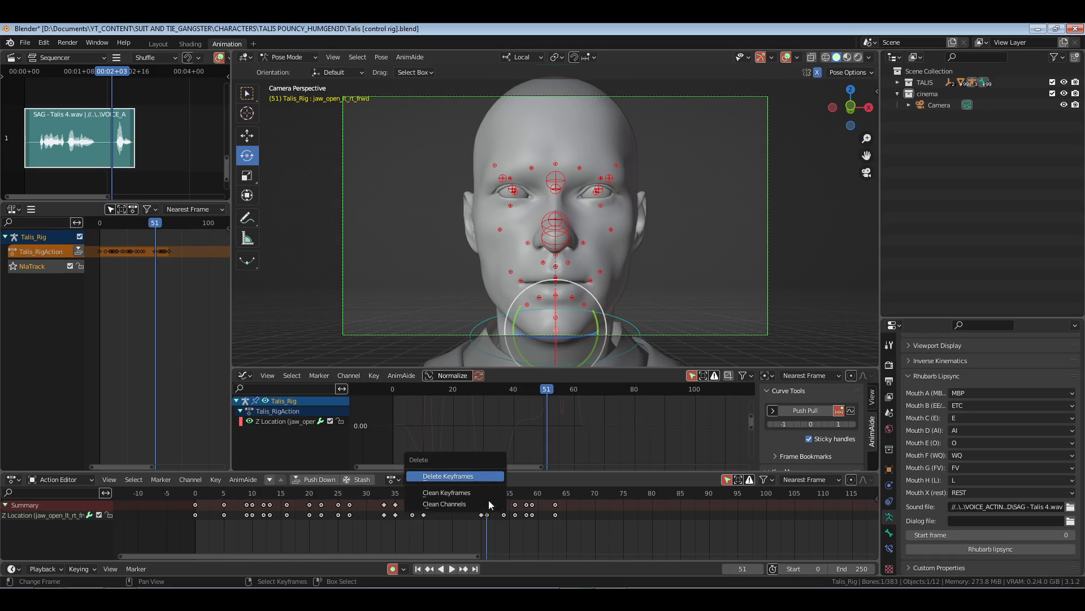
Step: Set the handles of the jaw keyframe at frame 50 to Free and raise its left handle along Y
left_click(427, 517)
left_click_drag(487, 500, 420, 532)
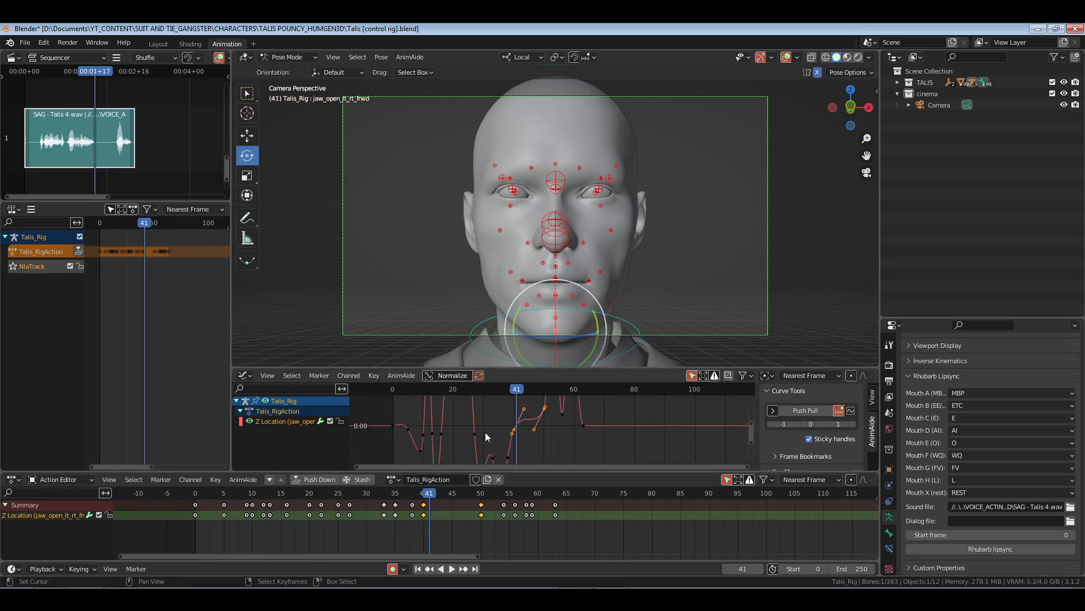
key("KP_Decimal")
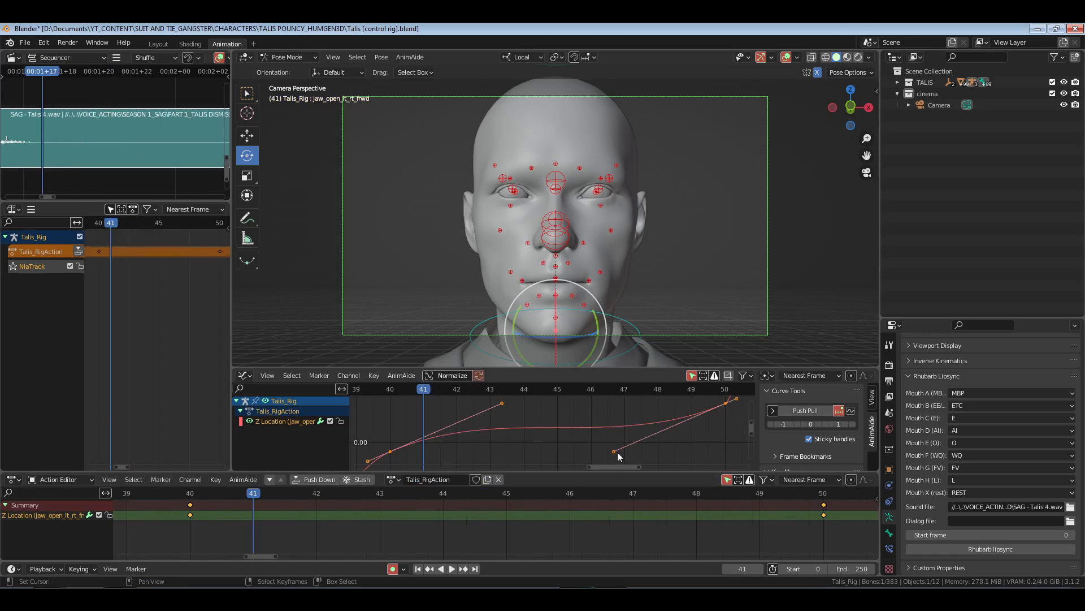
left_click(615, 452)
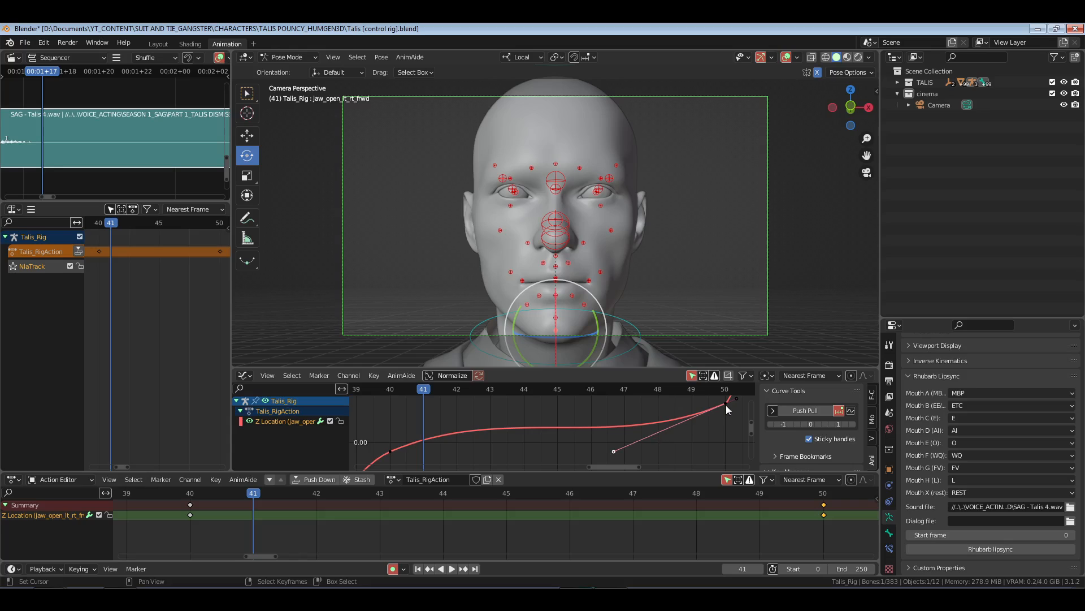
key("v")
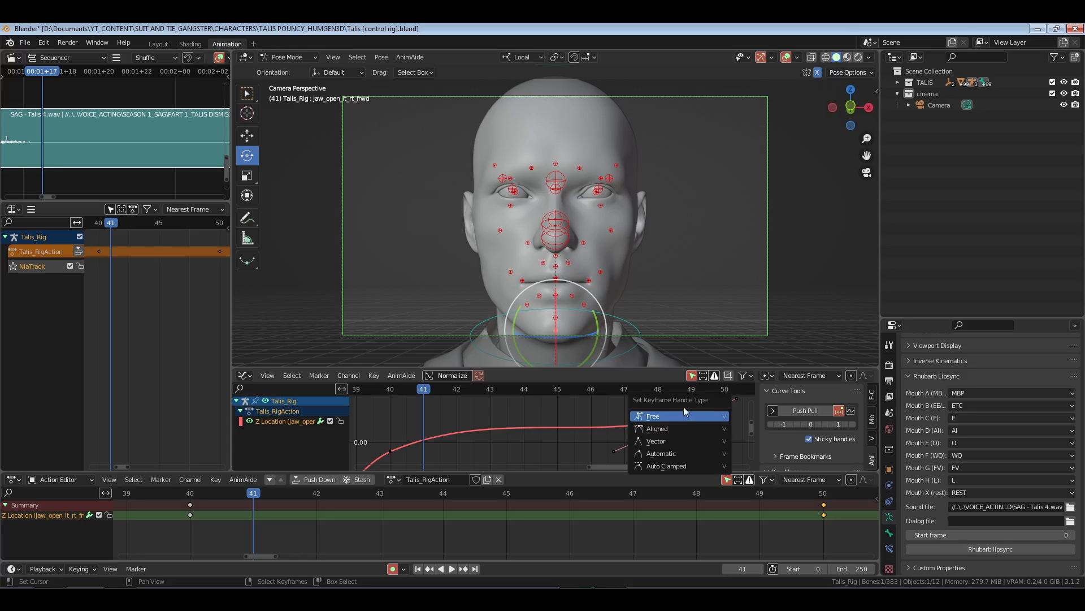
left_click(684, 414)
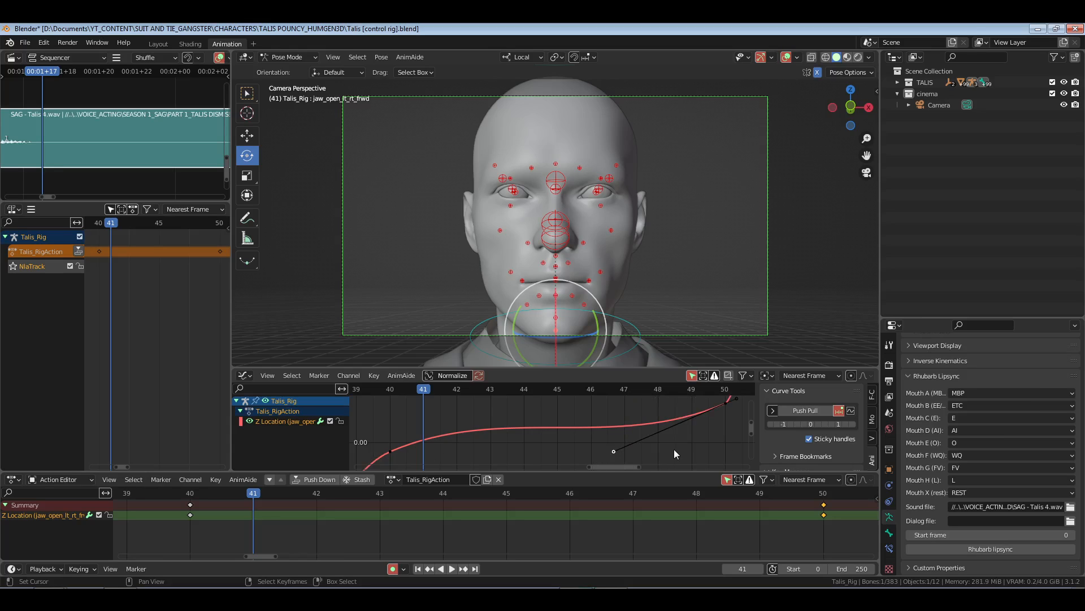
key("g")
key("y")
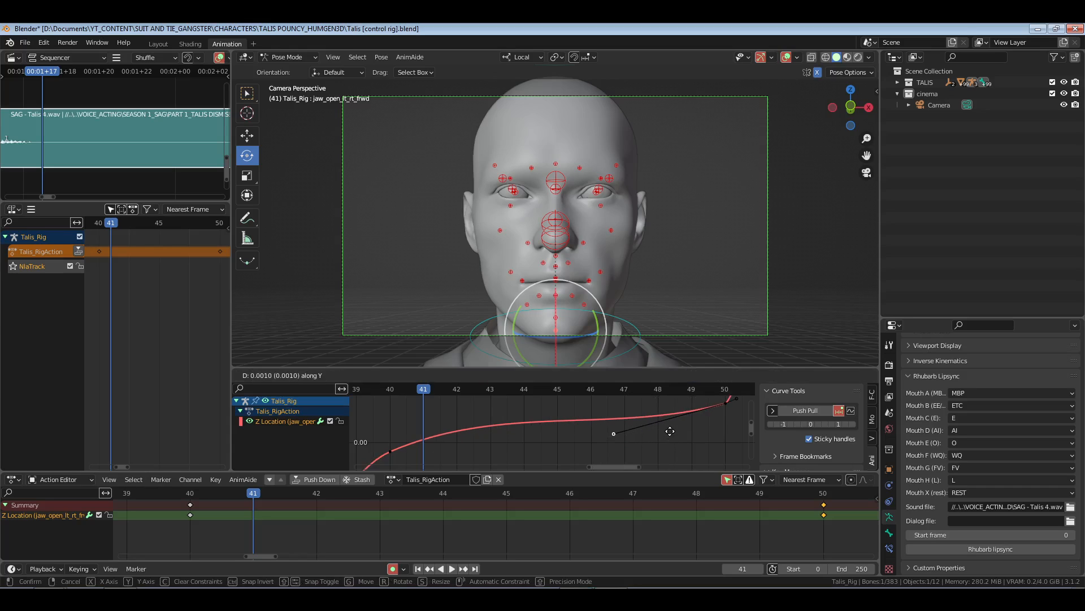
left_click(669, 422)
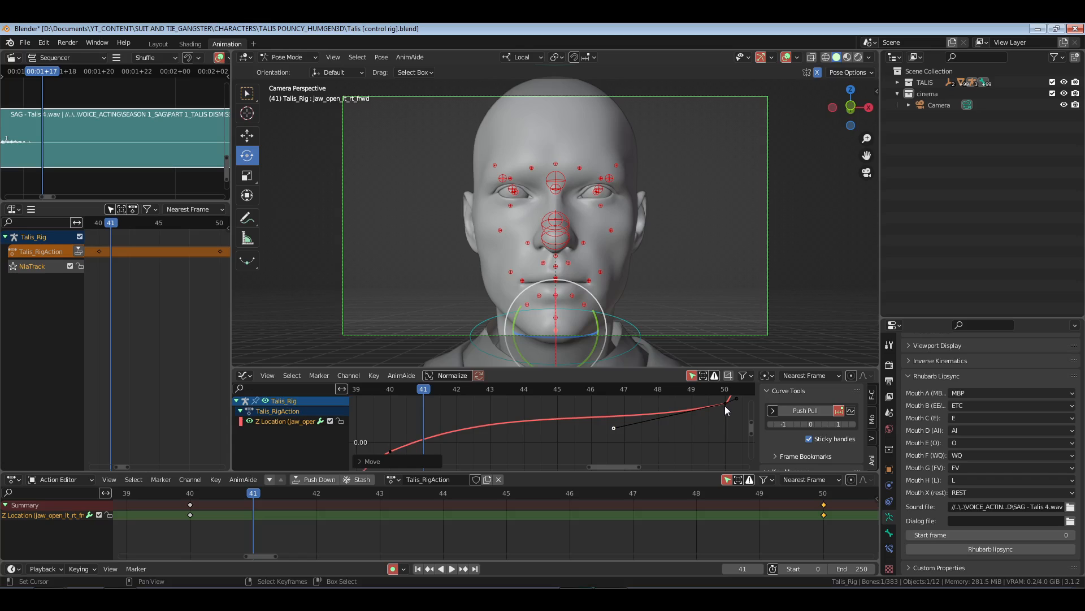
Step: Lower the jaw keyframe at frame 50 by 0.0009 along Y
key("g")
key("y")
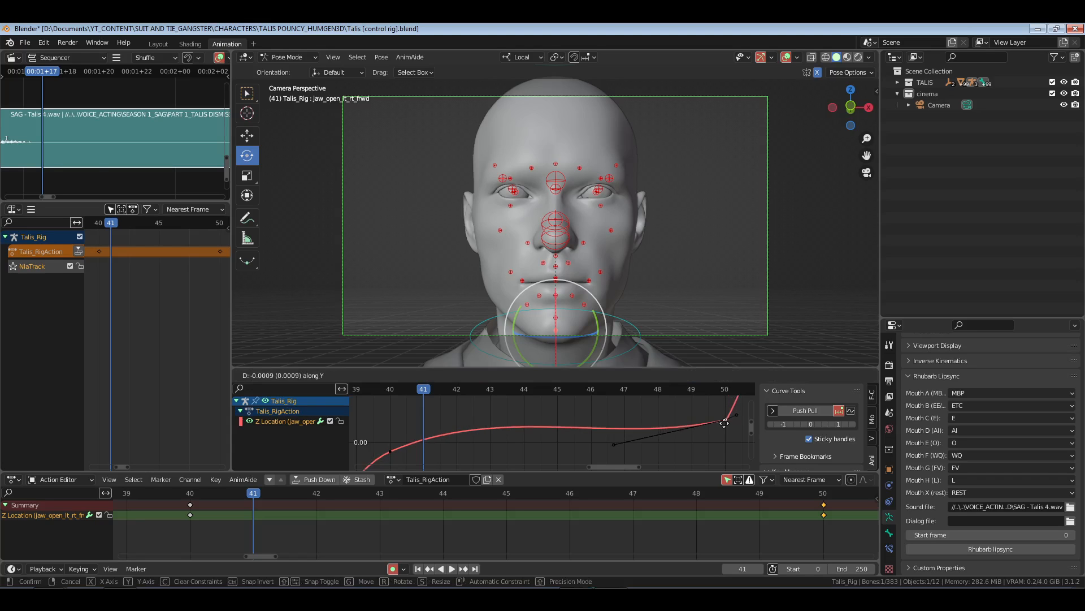
left_click(724, 423)
Step: Save the file, play back the animation repeatedly and scrub to frame 41 to check the jaw motion
key("Home")
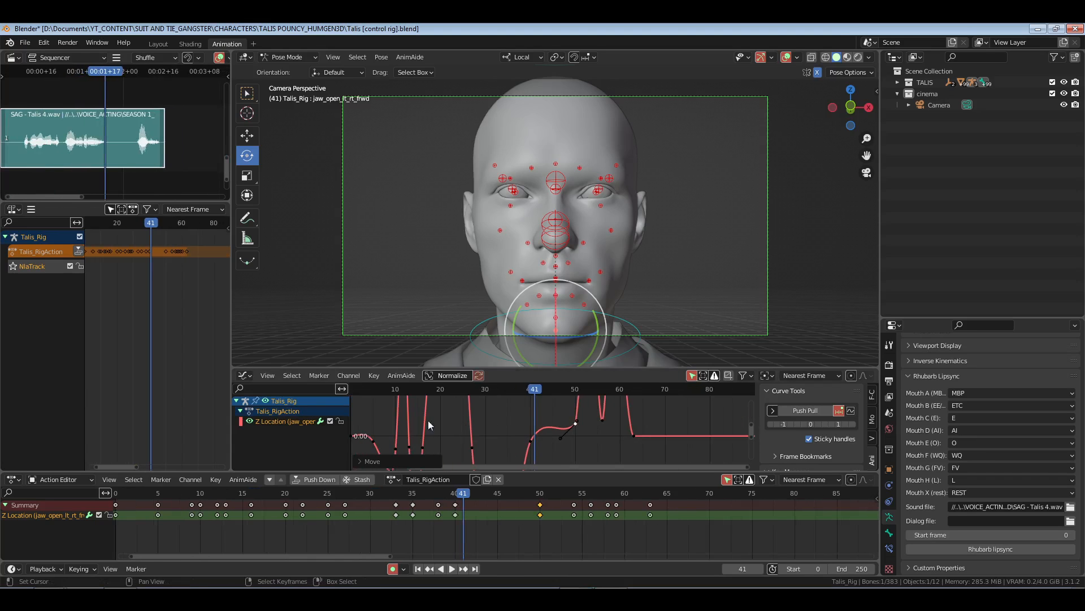
left_click(313, 539)
scroll(714, 517, "down", 5)
key("ctrl+s")
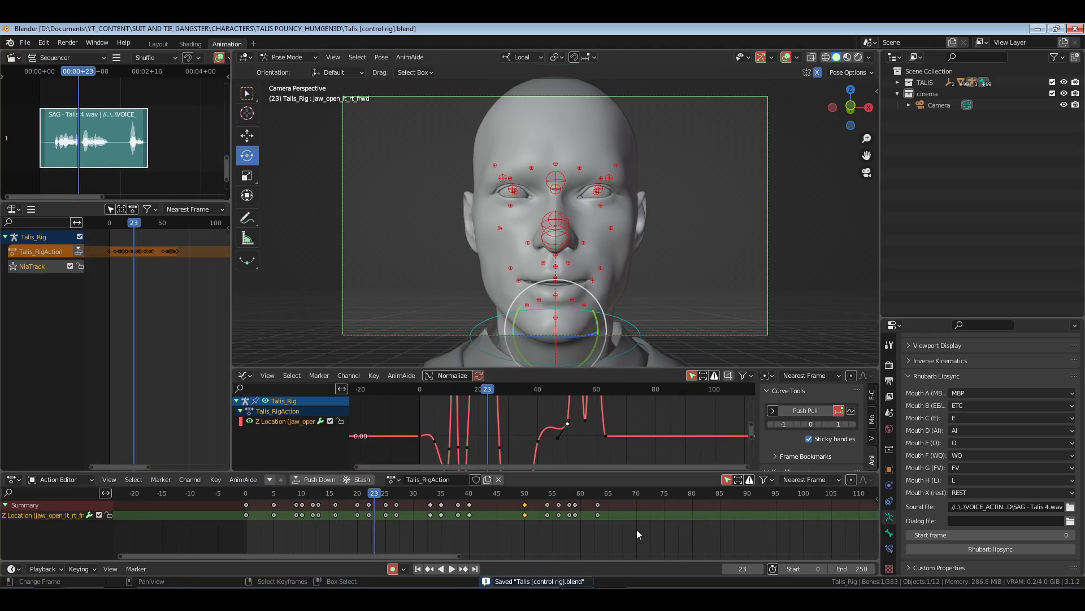
key("space")
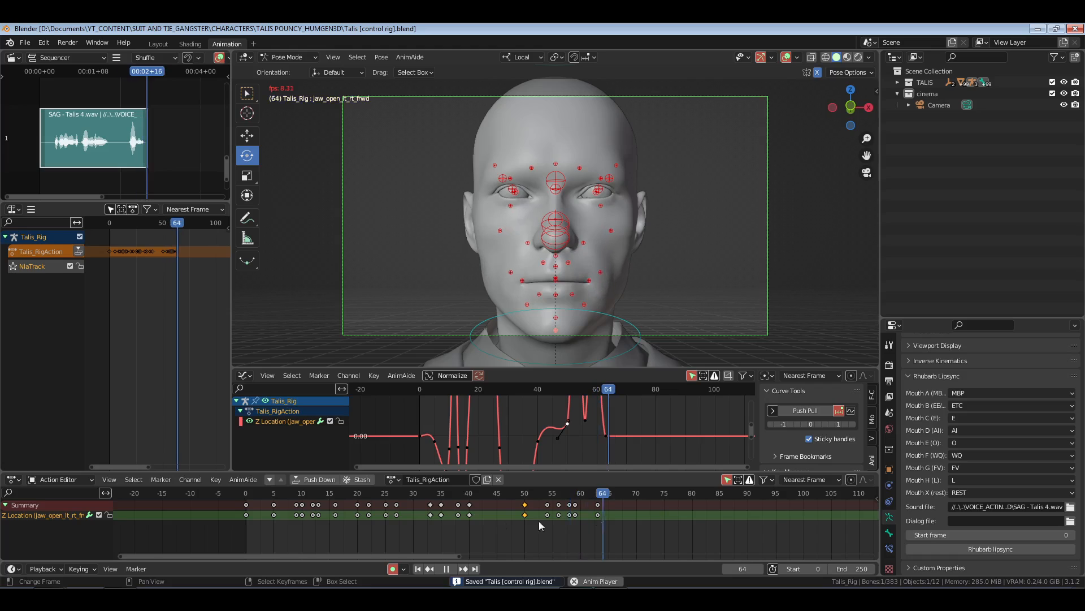
key("space")
left_click(425, 521)
key("space")
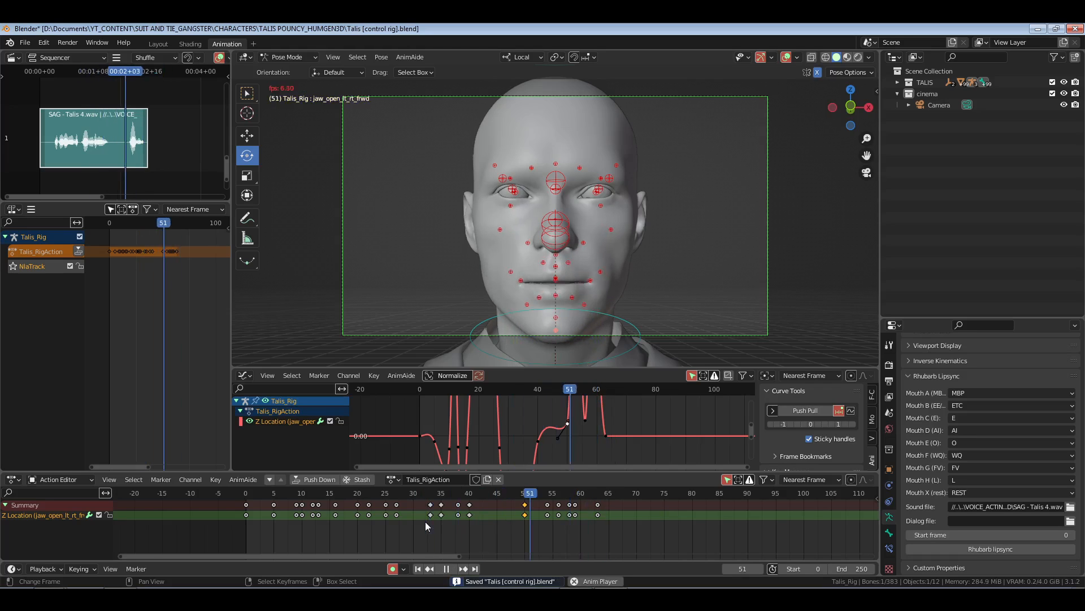
left_click(425, 521)
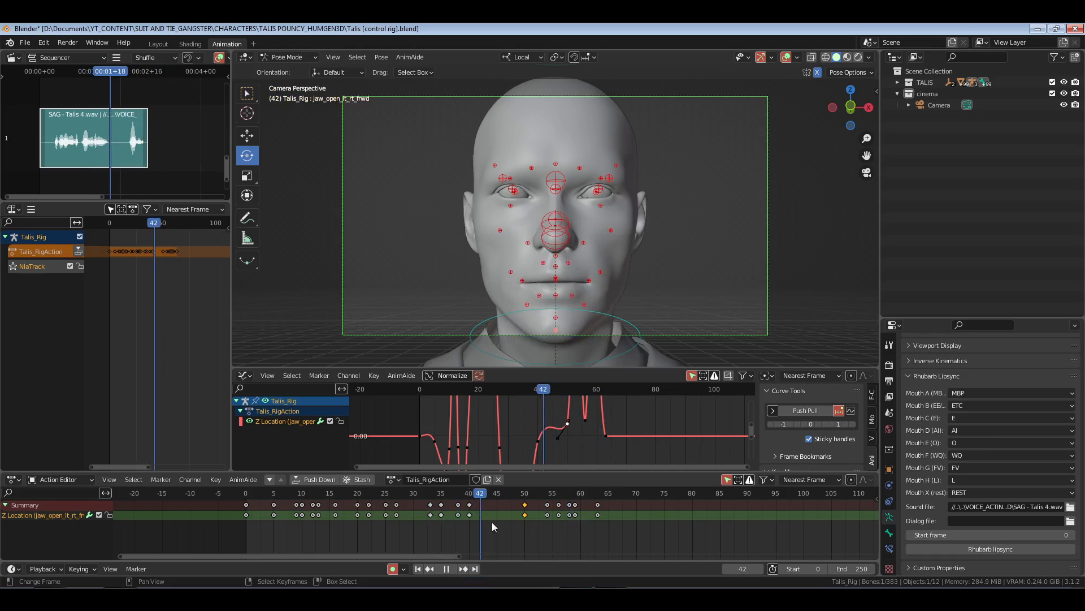
mouse_move(465, 525)
left_mouse_down()
mouse_move(497, 525)
mouse_move(449, 525)
mouse_move(474, 525)
left_mouse_up()
key("space")
Step: Move the jaw keyframe at frame 40 two frames later to frame 42
left_click(473, 504)
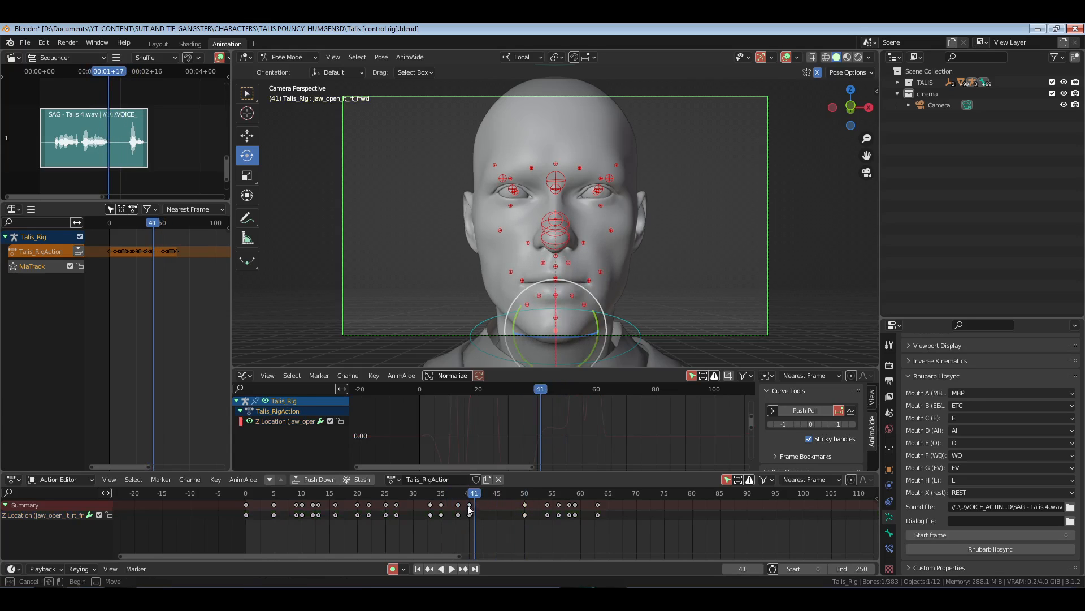
left_click(469, 515)
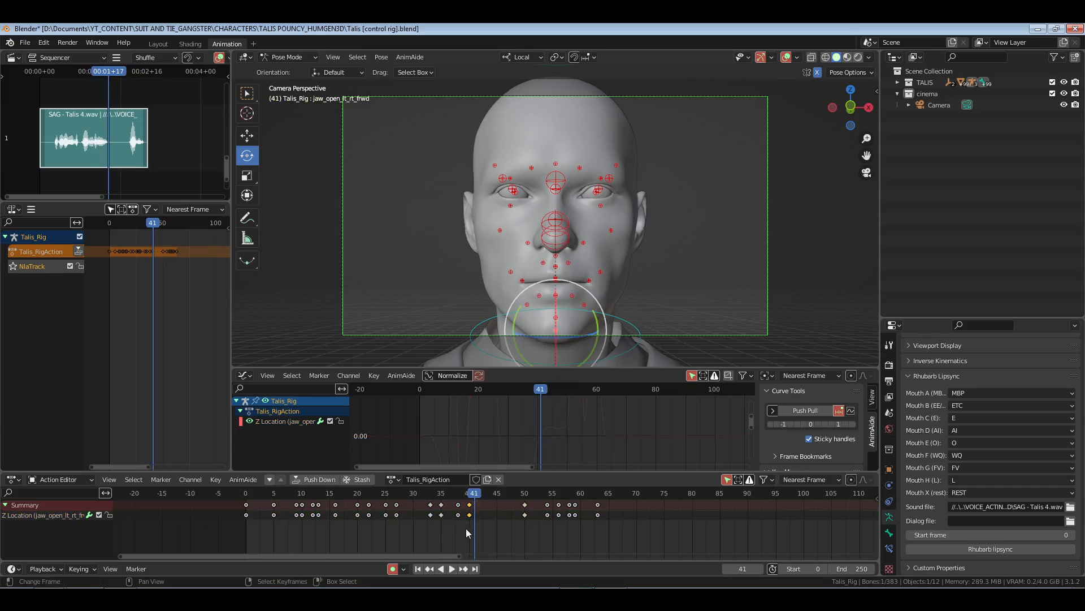
key("g")
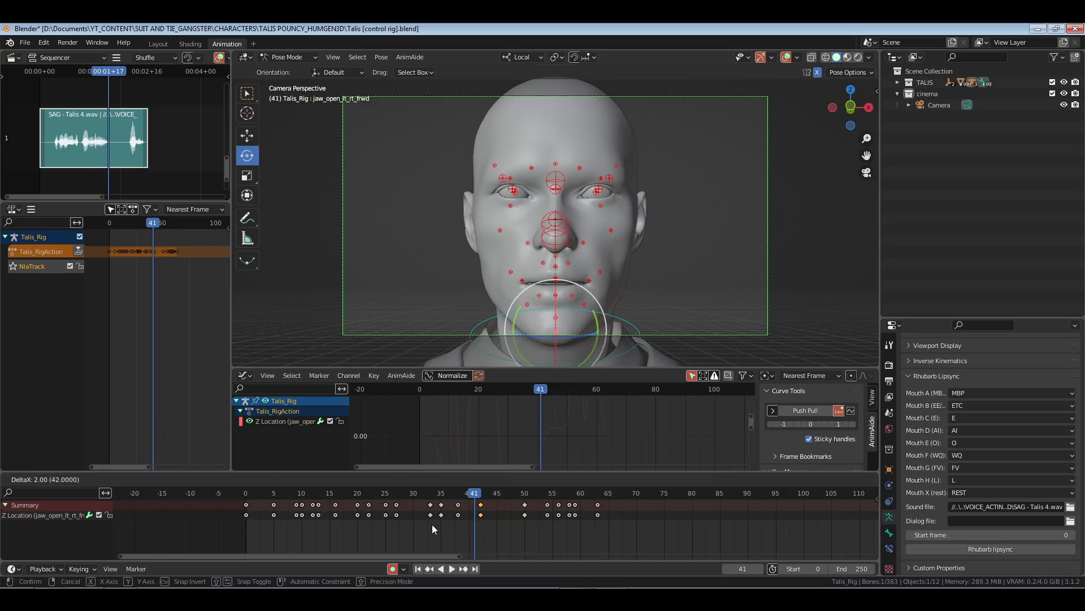
left_click(432, 524)
Step: Play back from frame 33, return to frame 0, save the file and play the whole lip-sync again
key("space")
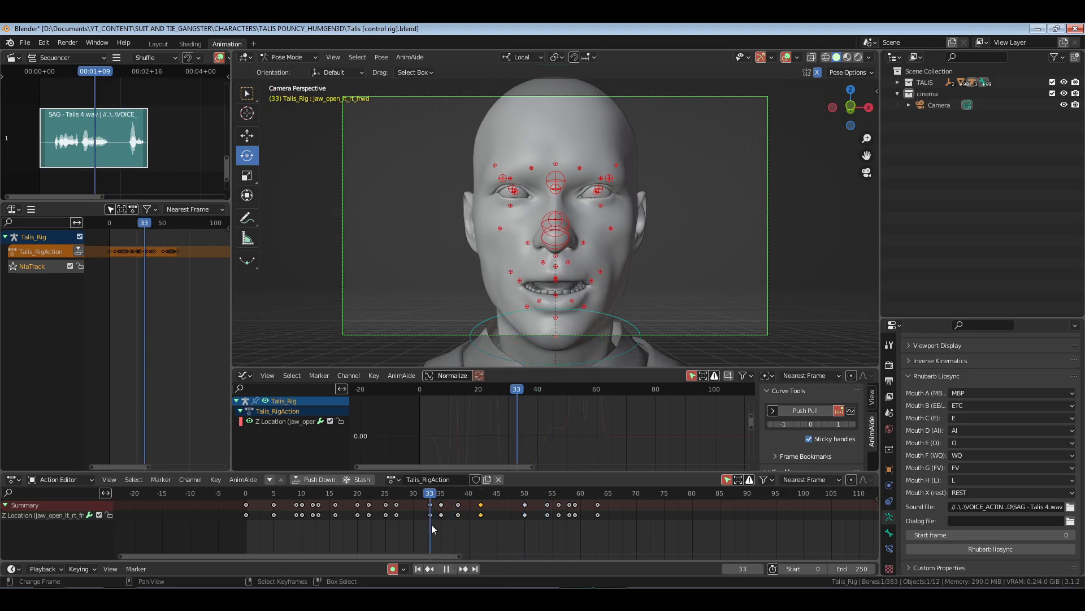
key("space")
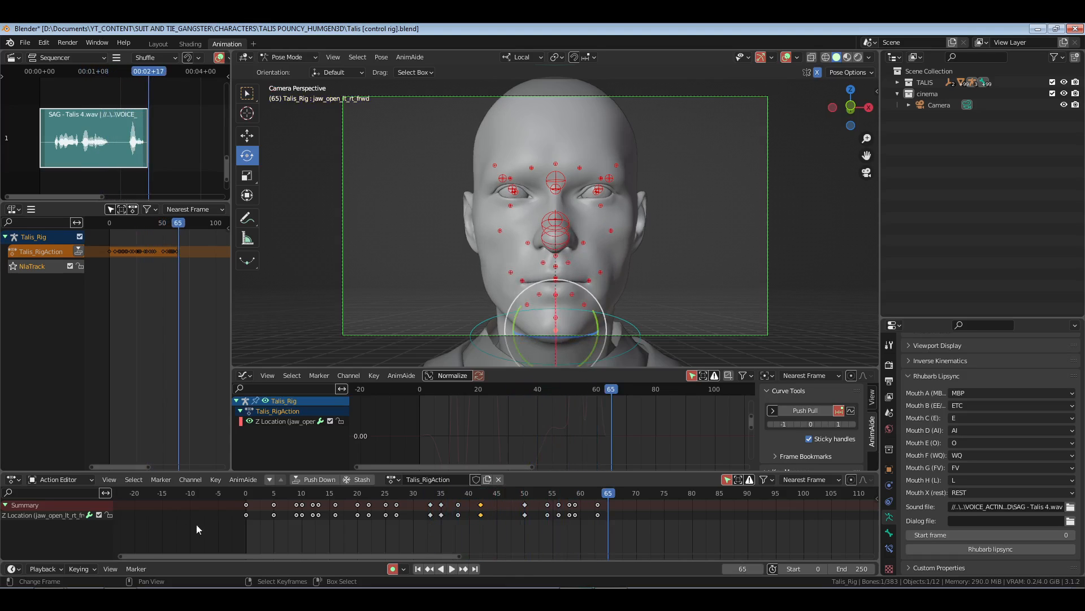
key("shift+Left")
key("ctrl+s")
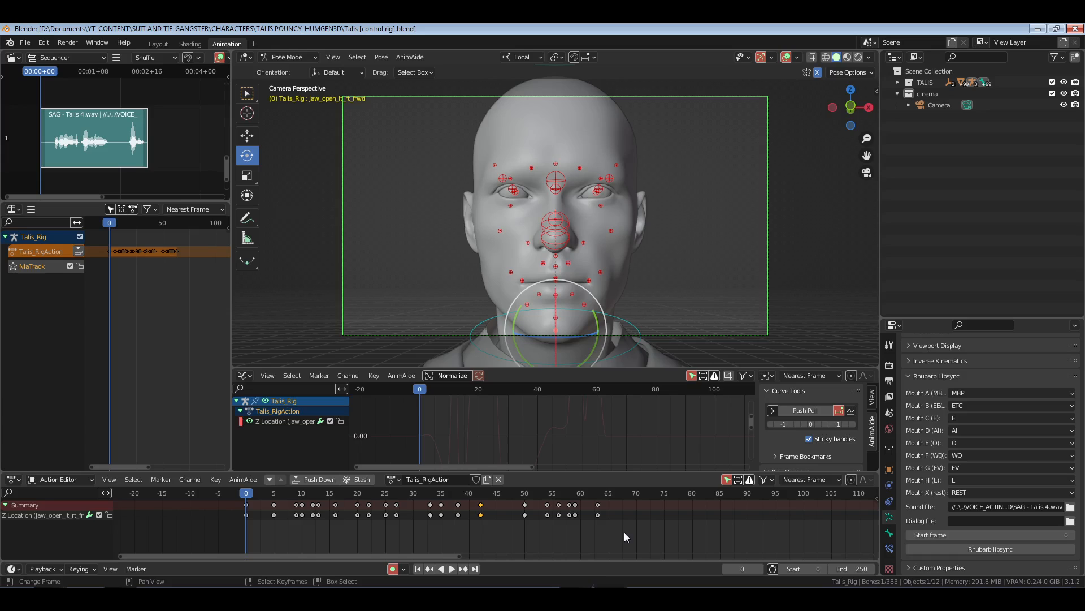
key("space")
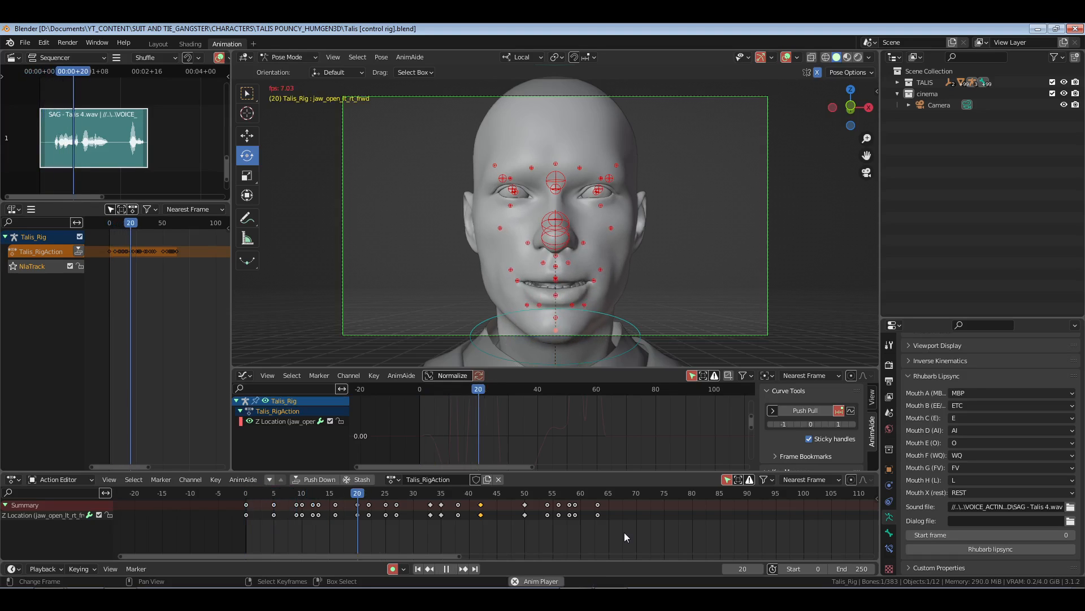
Step: Replay a section of the lip-sync to check the jaw motion, return to frame 17 and save the file
key("space")
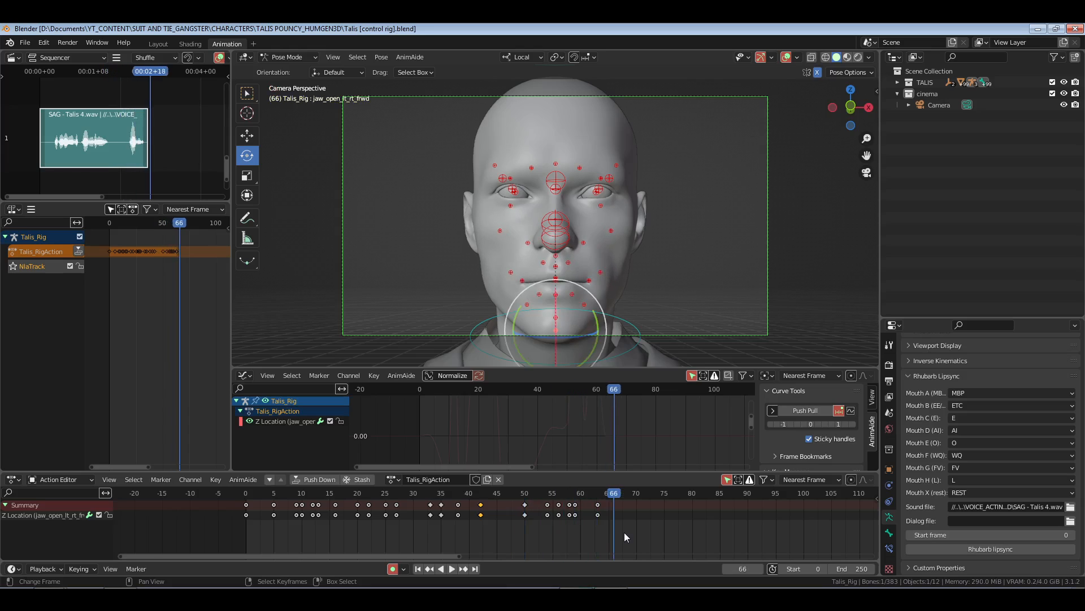
left_click(368, 523)
key("space")
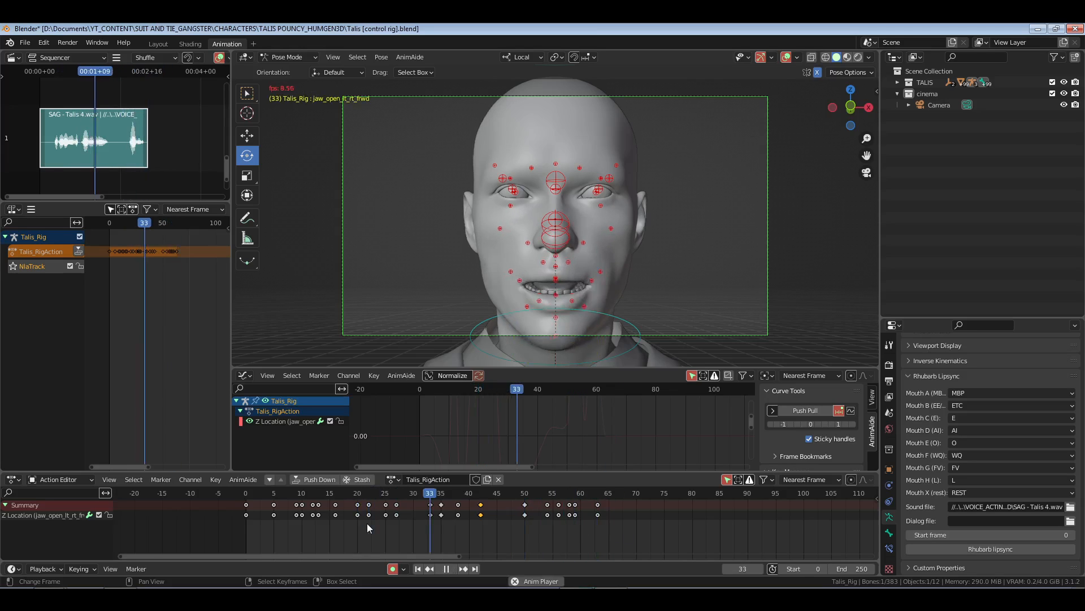
key("space")
left_click(342, 524)
key("ctrl+s")
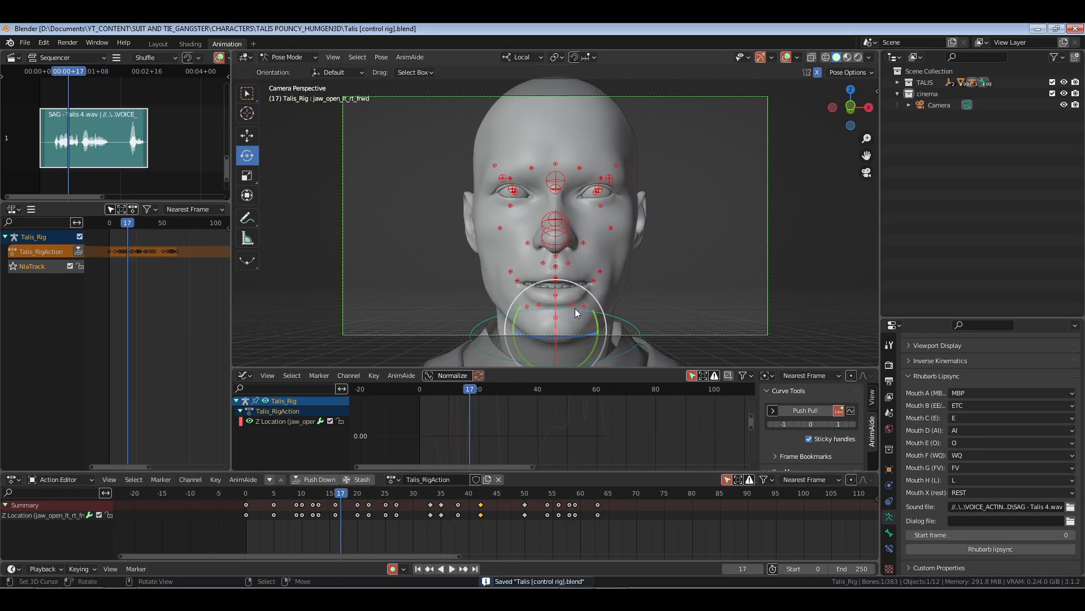
Step: Select both mouth_lower_down controls and set all their keyframe handles to Automatic
right_click(574, 304)
right_click(537, 303, "shift")
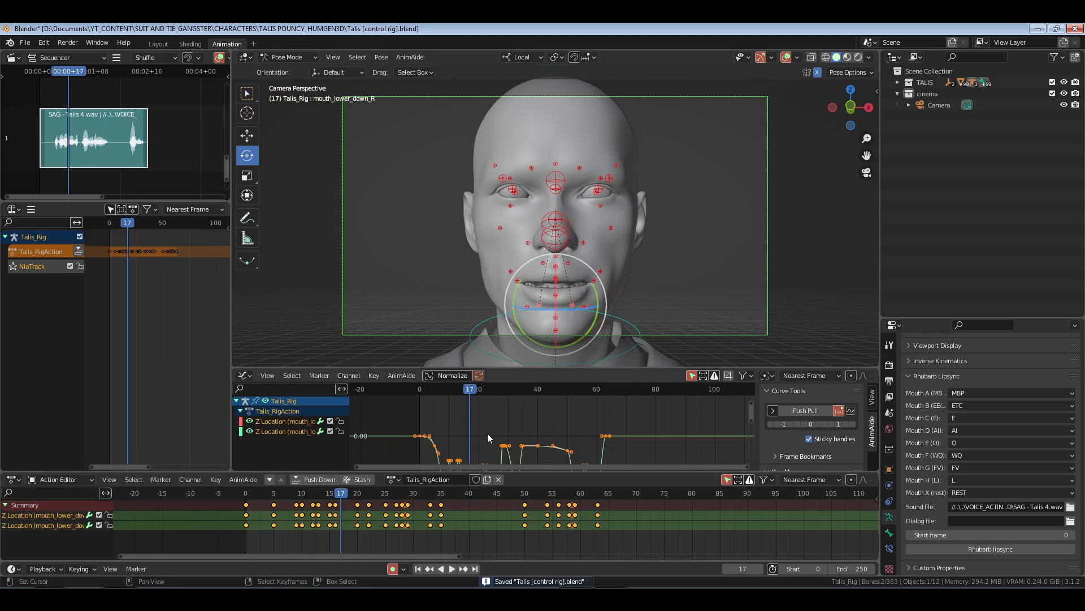
key("Home")
key("ctrl+s")
key("v")
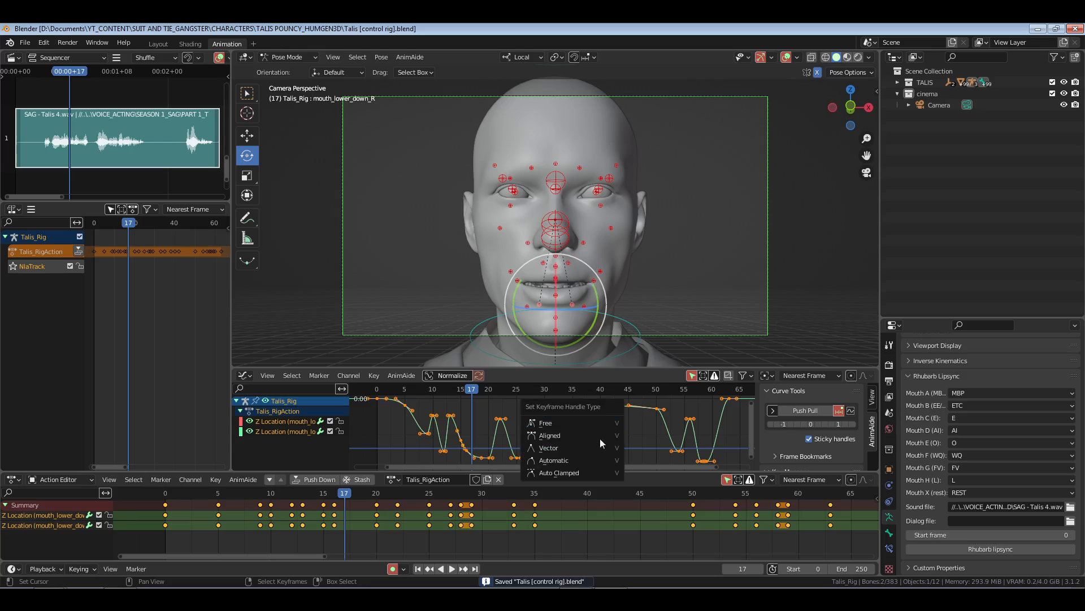
left_click(596, 453)
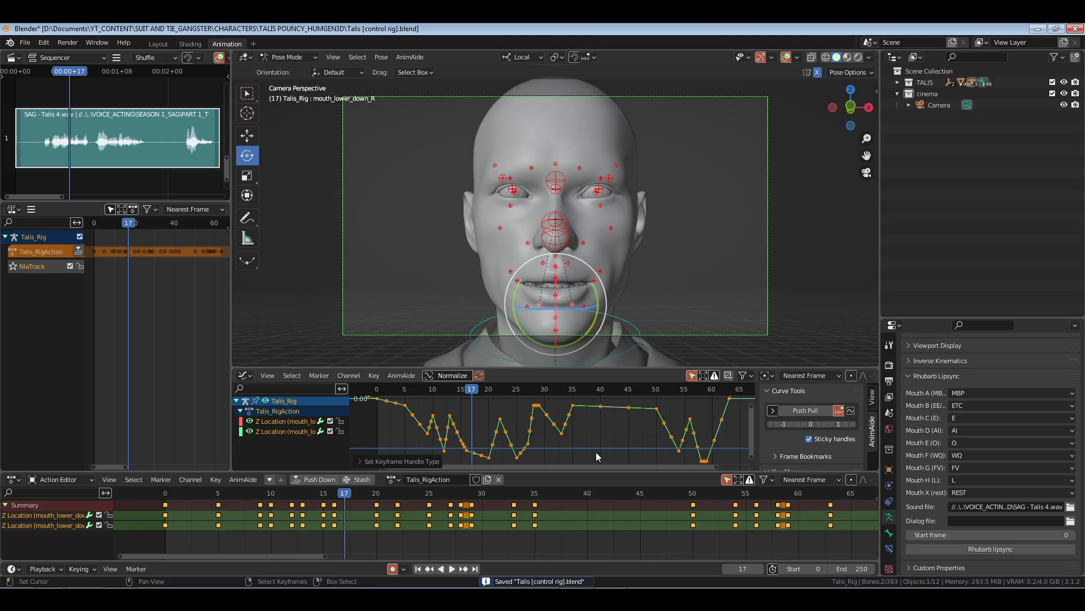
key("v")
left_click(595, 464)
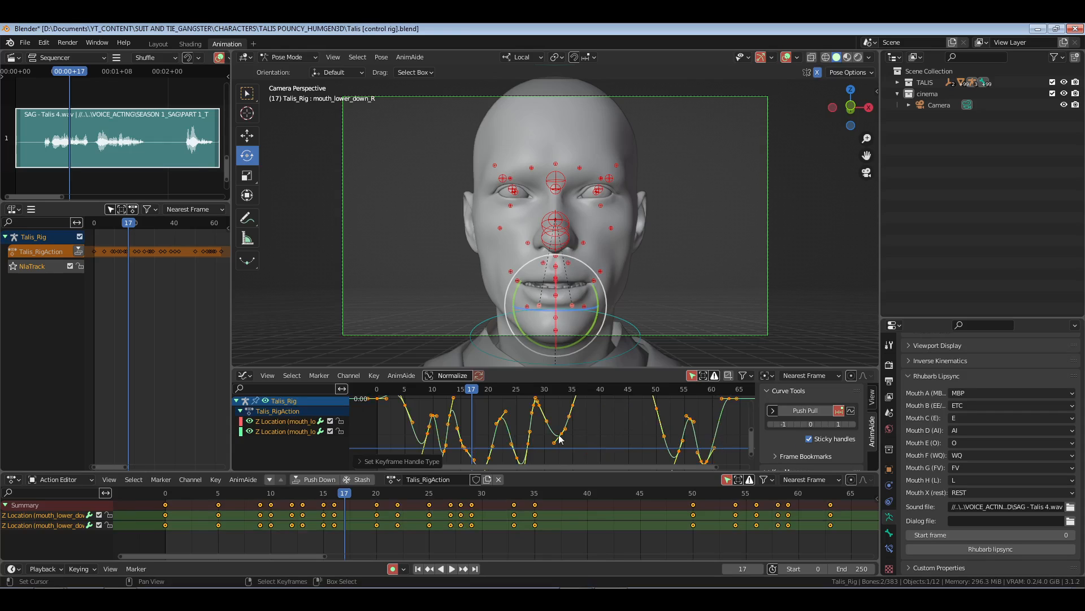
Step: Play back the lower-lip motion from frame 15 to frame 27
left_click(353, 534)
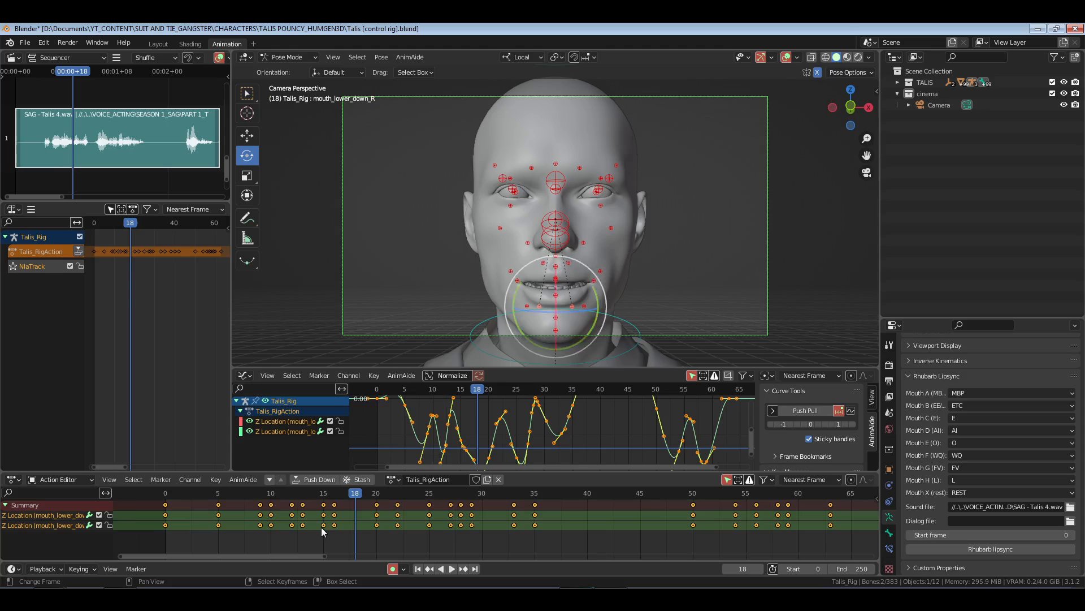
left_click(321, 527)
key("space")
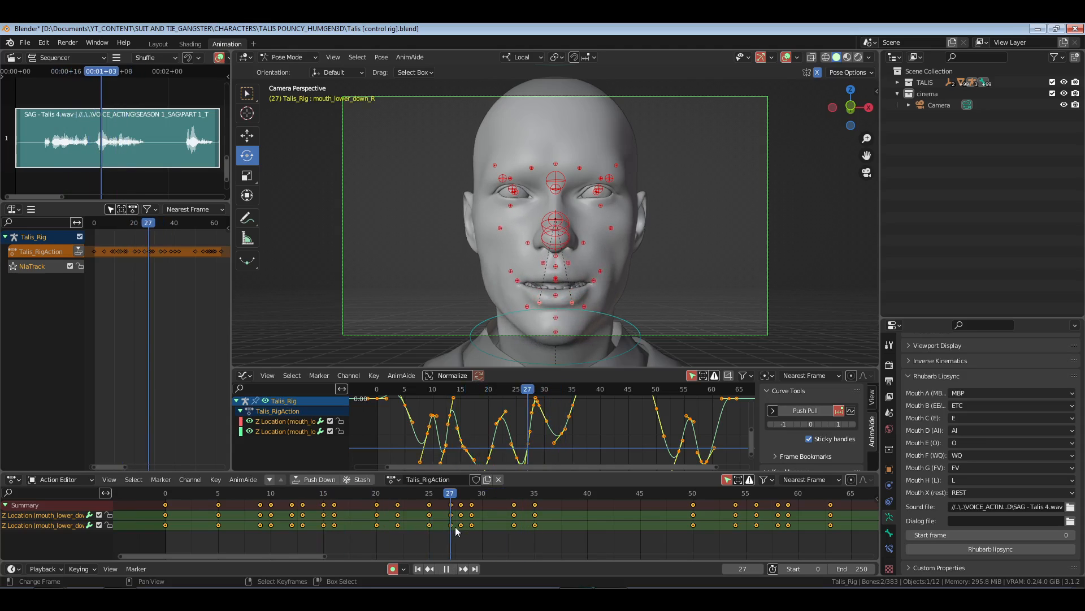
key("space")
Step: Move the lower-lip keyframes at frame 29 one frame later to frame 30
left_click_drag(462, 530, 477, 527)
right_click_drag(489, 495, 467, 548)
key("g")
left_click(482, 546)
Step: Play back the lower-lip timing, return to the start, save the file and play the lip-sync again
key("space")
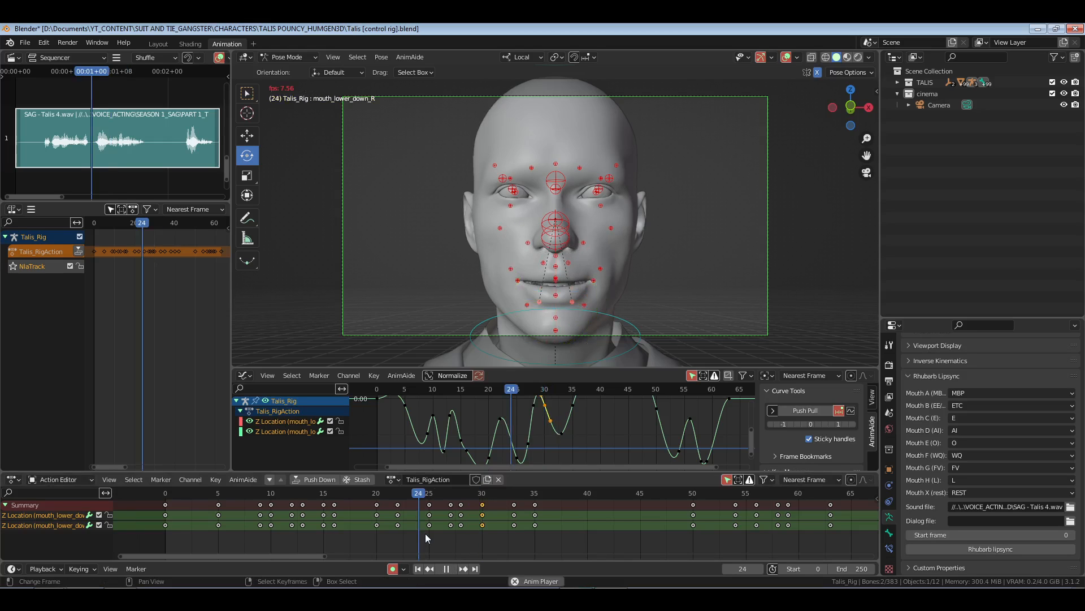
key("space")
left_click(134, 544)
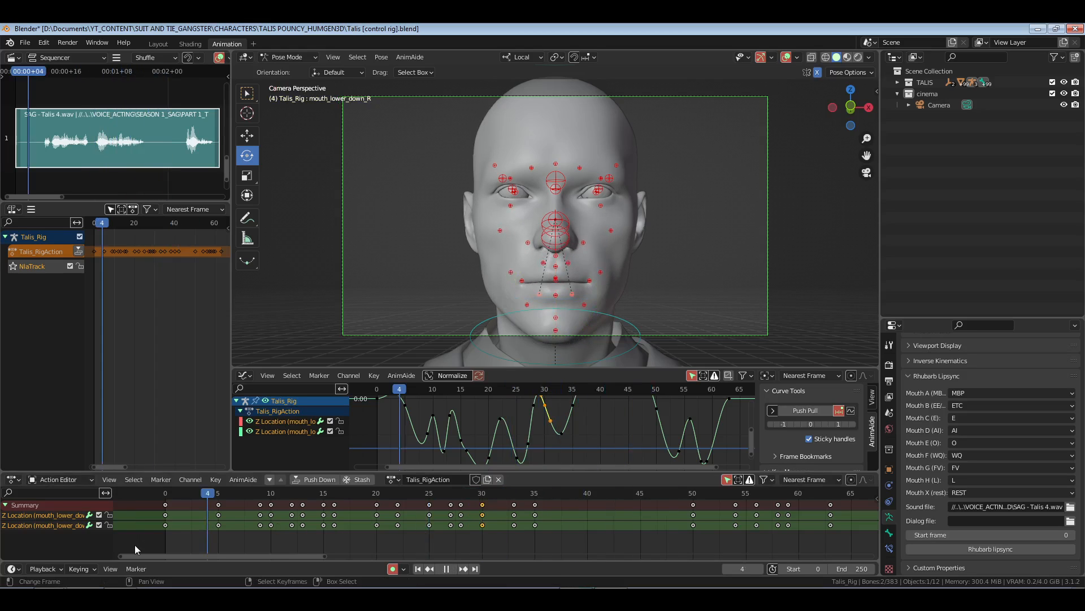
key("ctrl+s")
key("space")
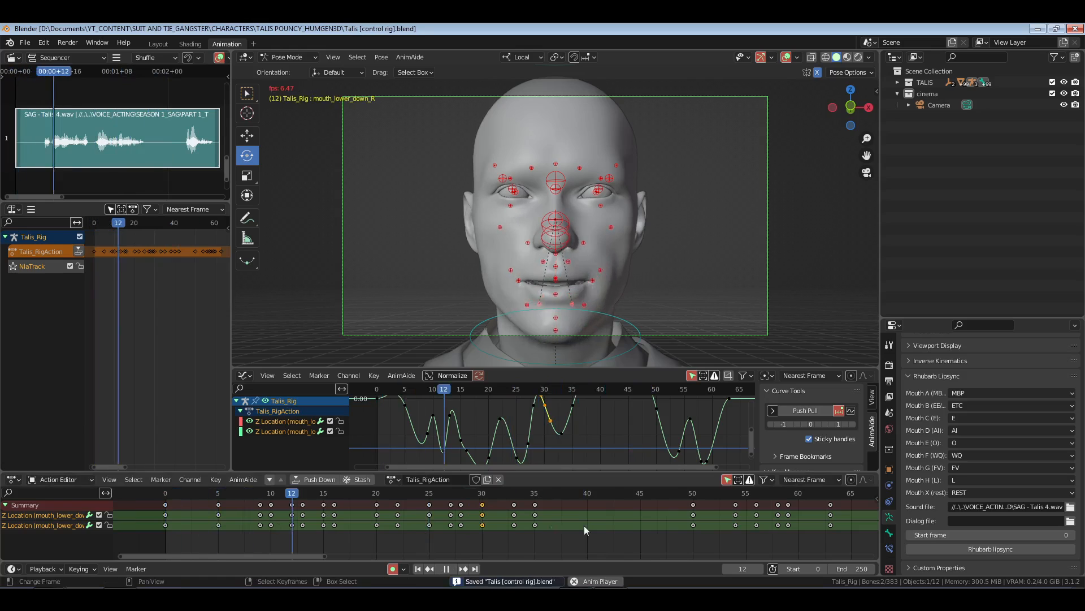
Step: Smooth all keyframes of both mouth_lower_down controls using the Smooth curve tool
key("a")
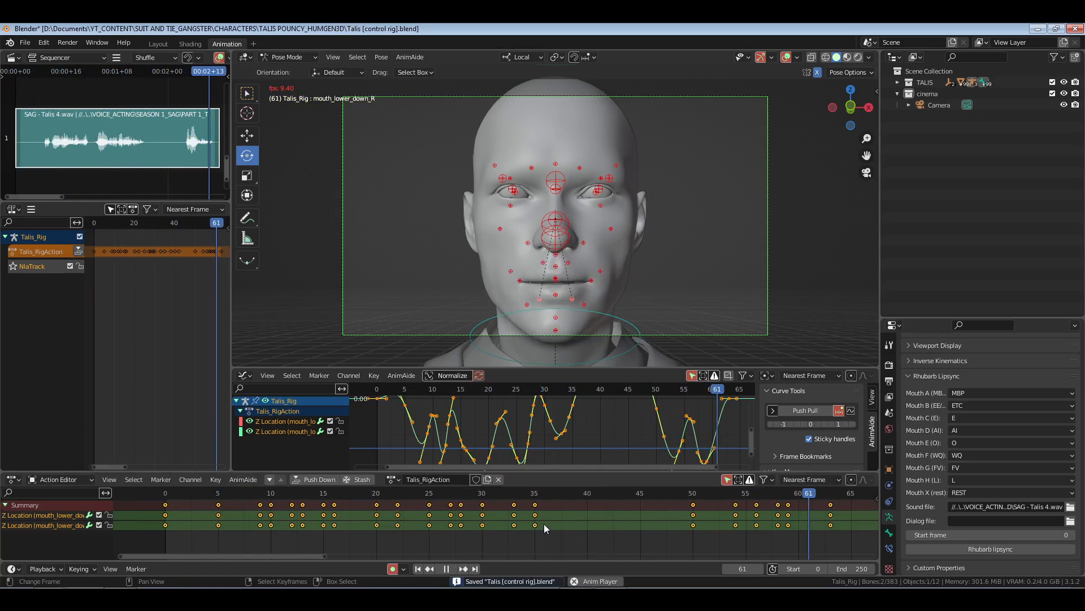
key("space")
left_click(336, 539)
left_click(805, 411)
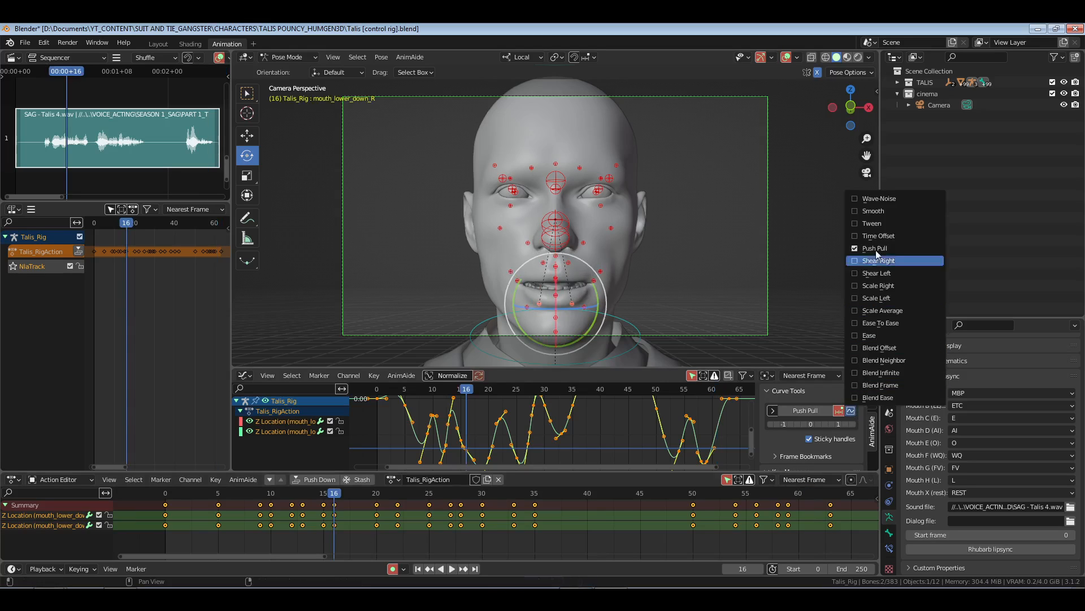
left_click(887, 212)
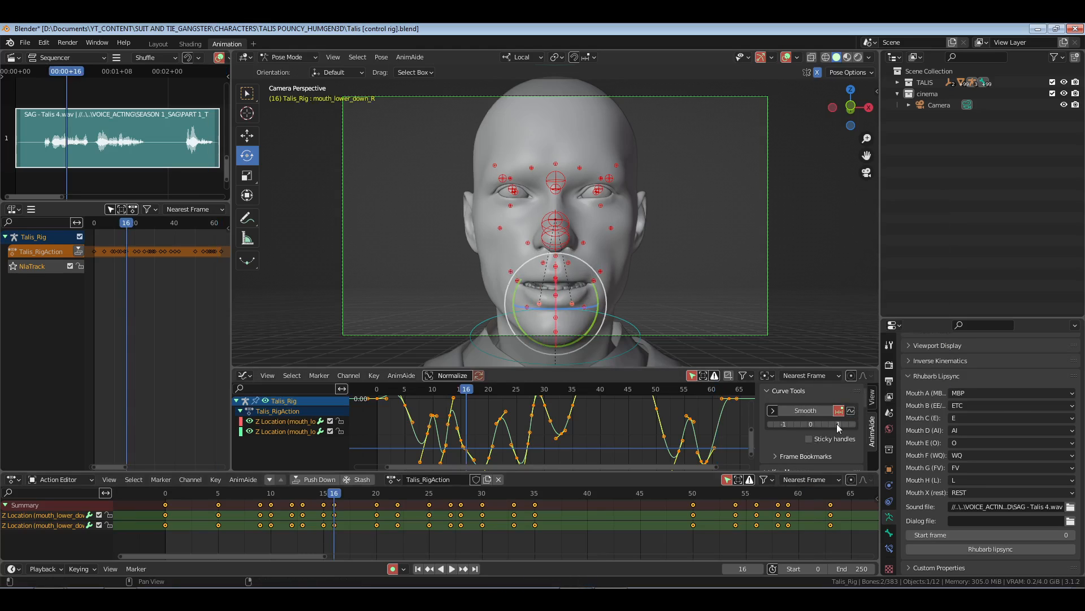
left_click_drag(828, 423, 838, 423)
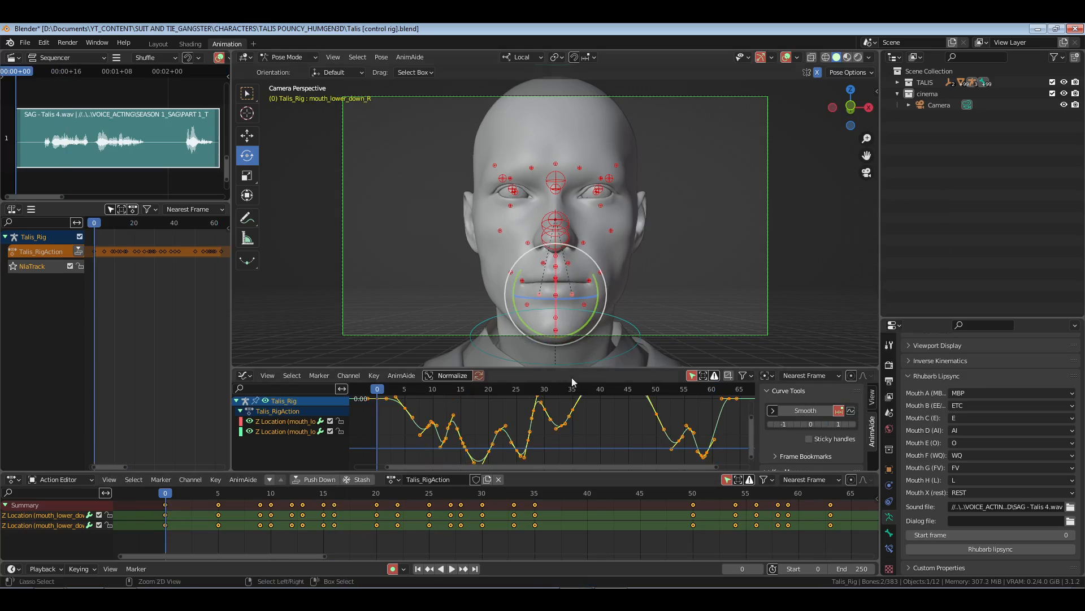
Step: Save the file, play the lip-sync twice to check the lower-lip motion and return to frame 0
key("ctrl+s")
key("space")
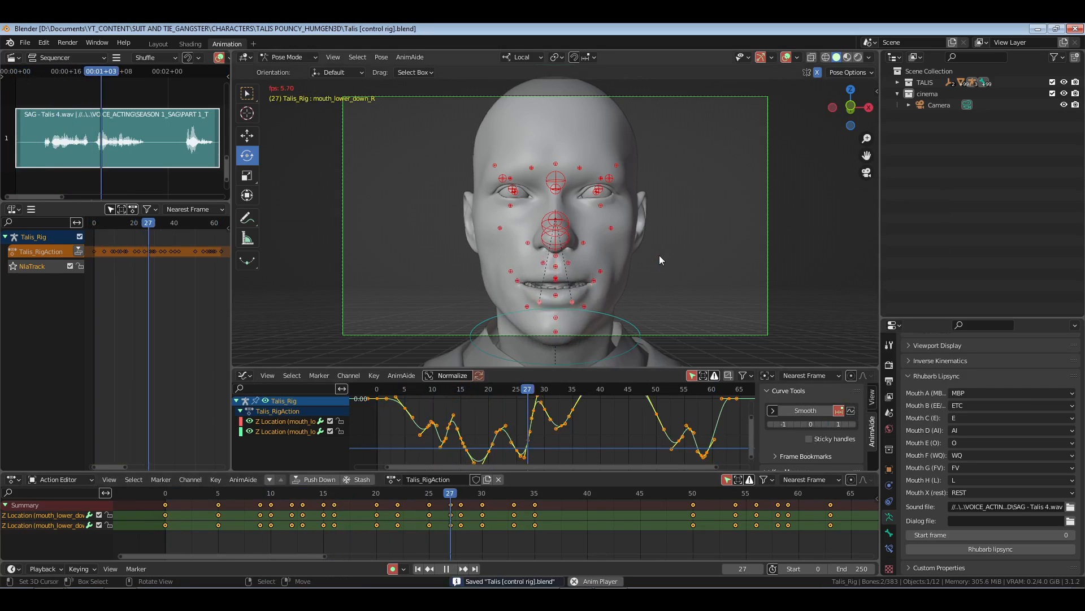
key("space")
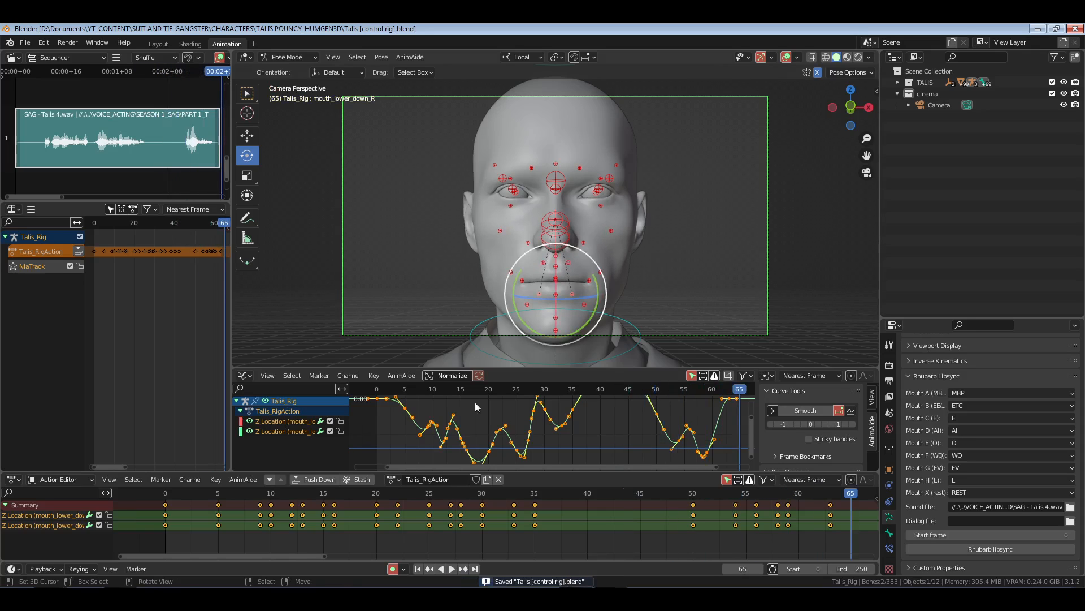
left_click(169, 541)
key("space")
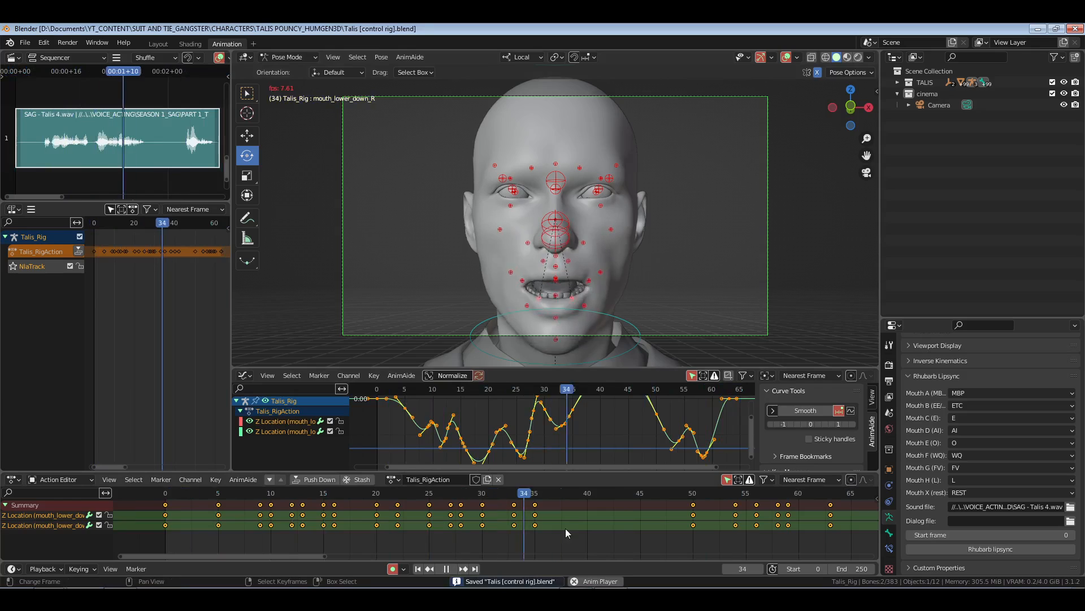
key("space")
left_click(166, 534)
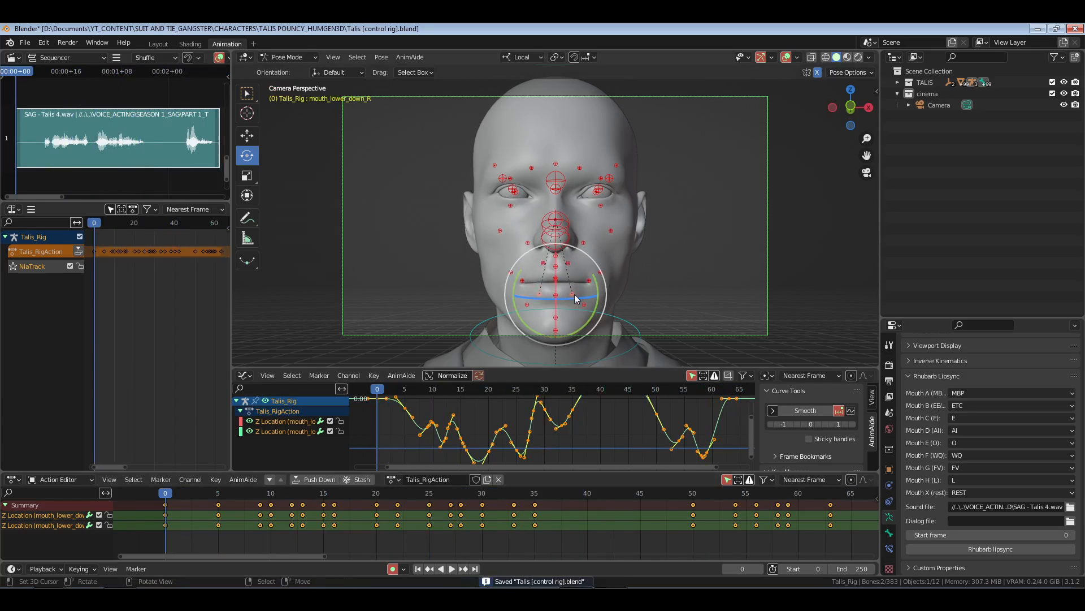
Step: Select both mouth_smile_frown controls, save the file and set all their keyframe handles to Automatic
right_click(601, 273)
right_click(508, 273, "shift")
key("Home")
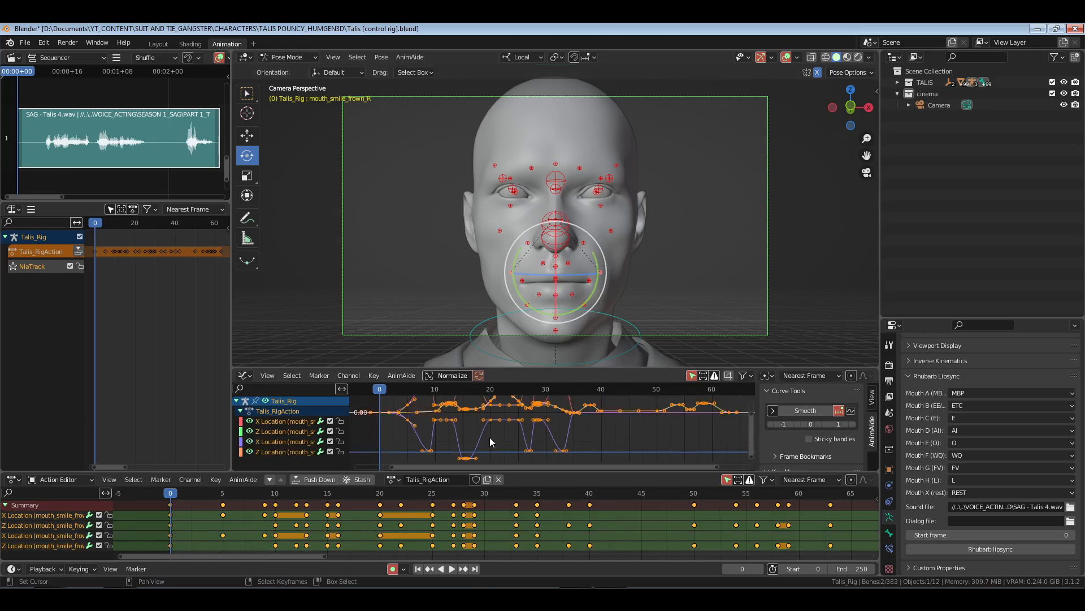
key("ctrl+s")
key("v")
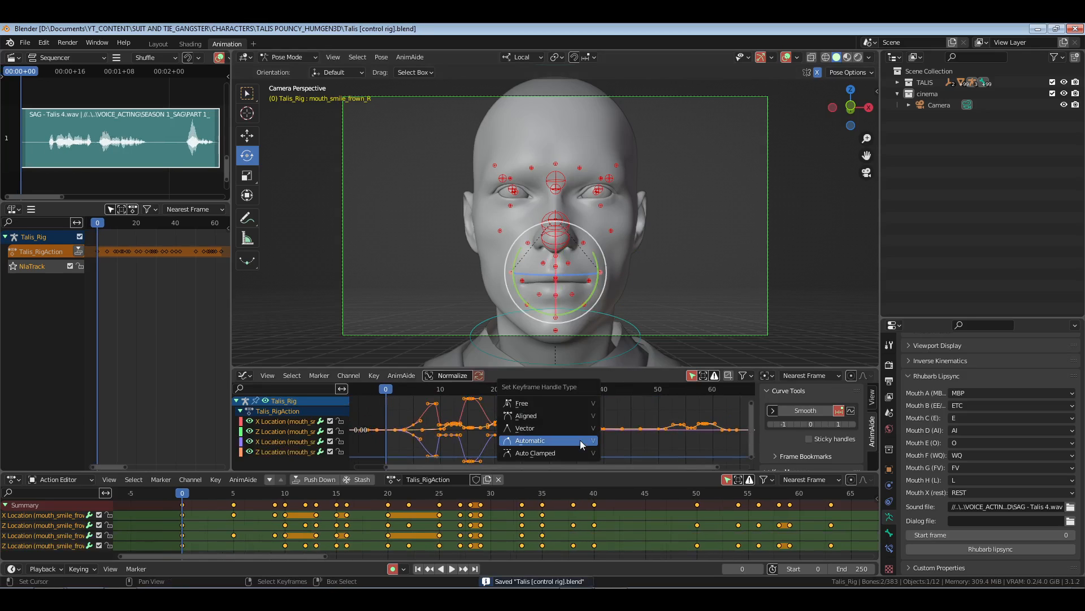
left_click(580, 440)
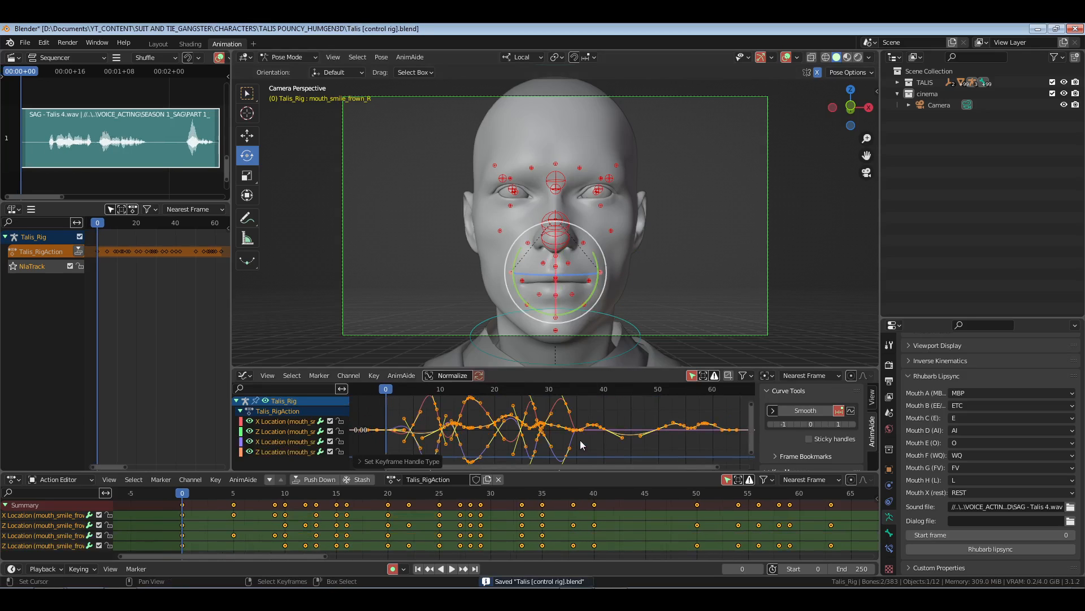
Step: Reduce the amplitude of all mouth_smile_frown keyframes with the Push Pull curve tool
left_click(854, 409)
left_click(902, 248)
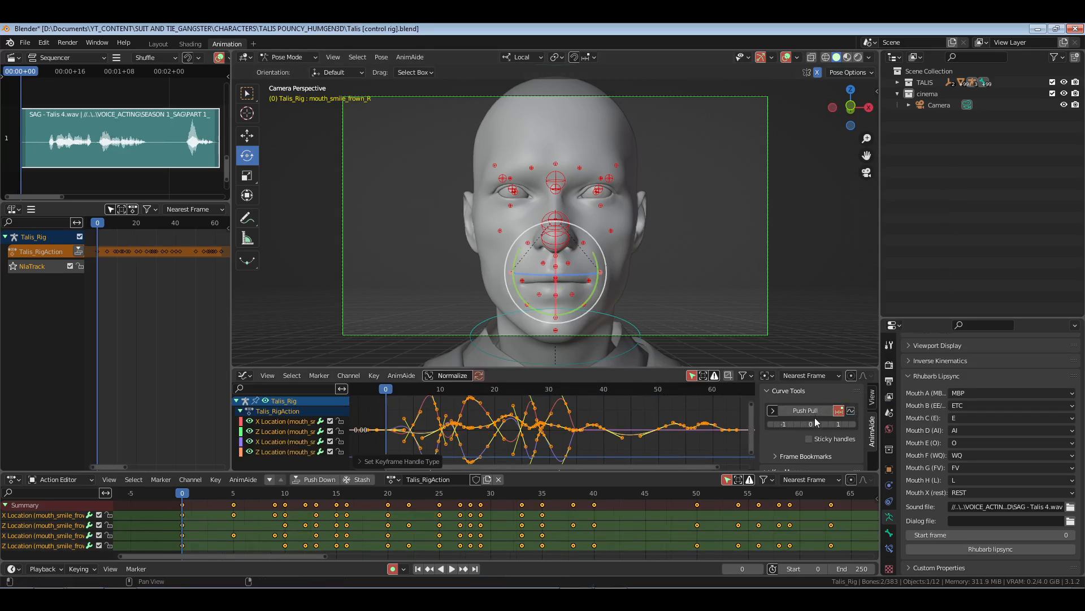
left_click(815, 412)
left_click(792, 414)
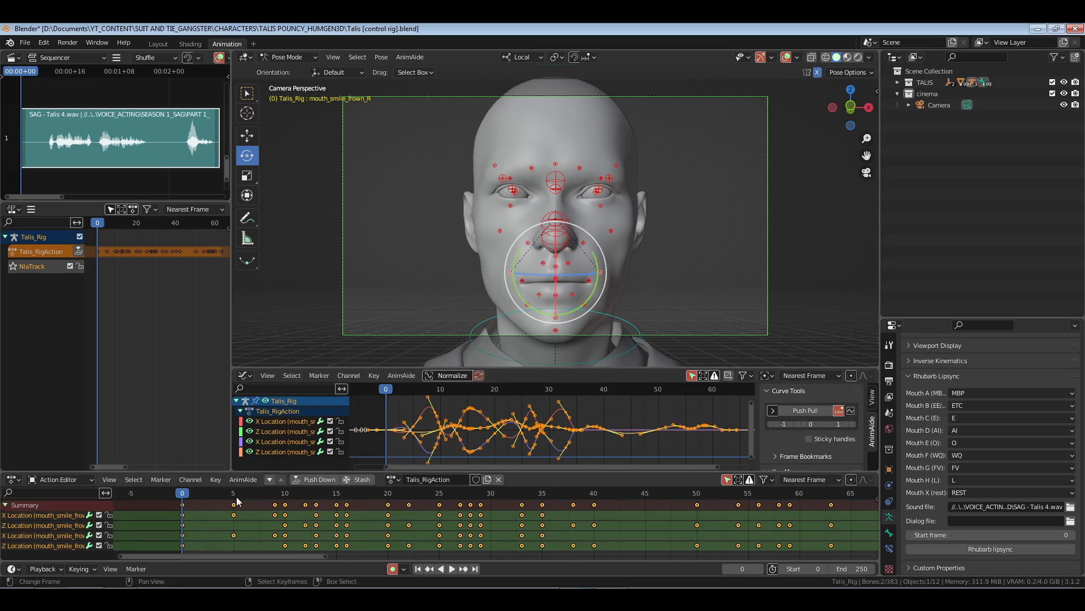
Step: Save the file and play the lip-sync through to frame 68 to check the mouth corners
key("ctrl+s")
scroll(656, 514, "down", 4)
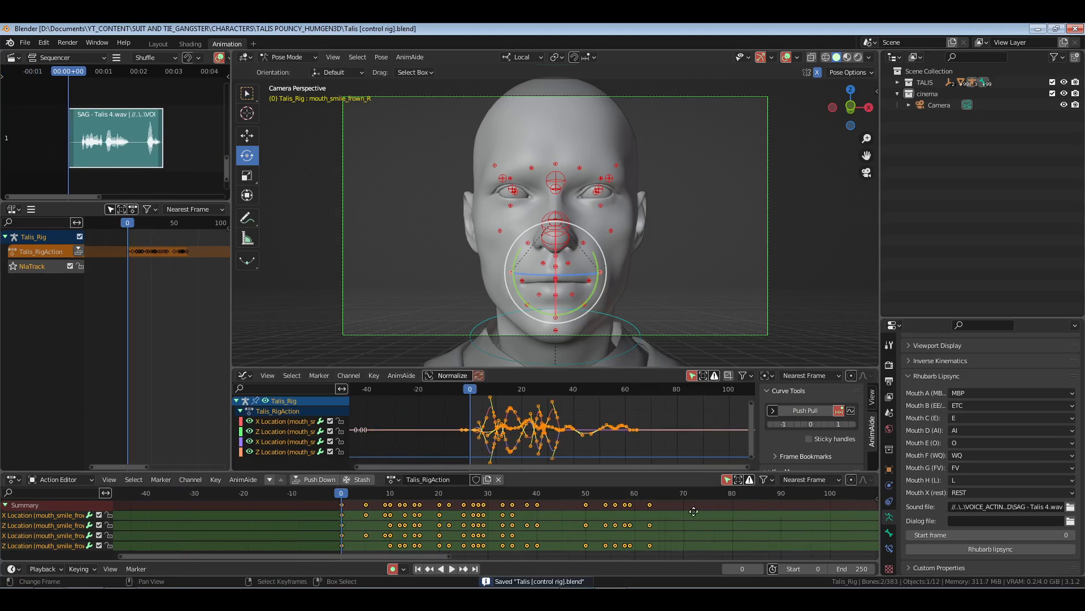
key("space")
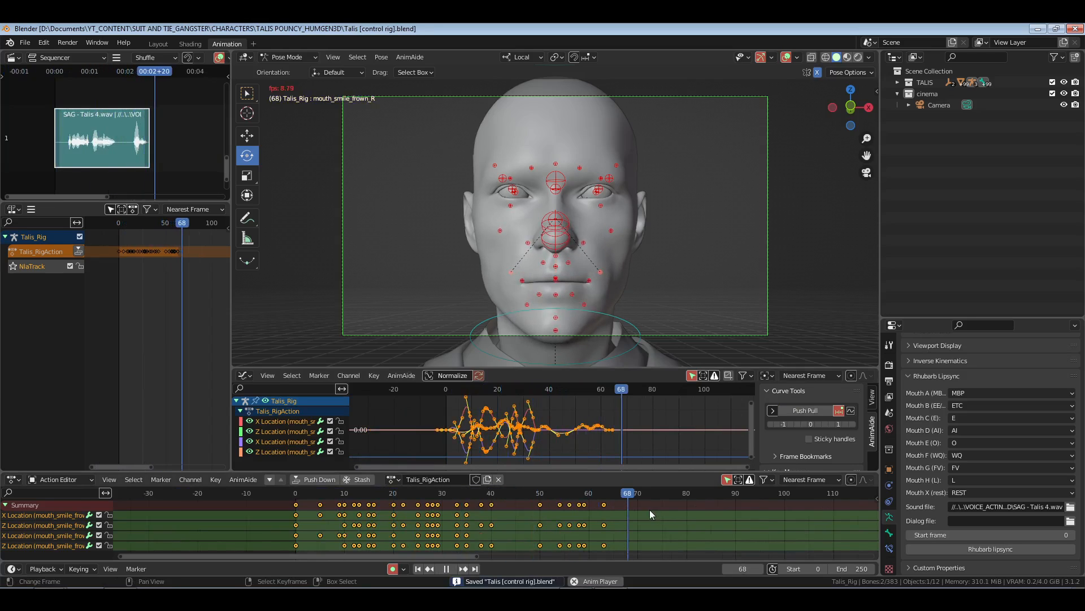
key("space")
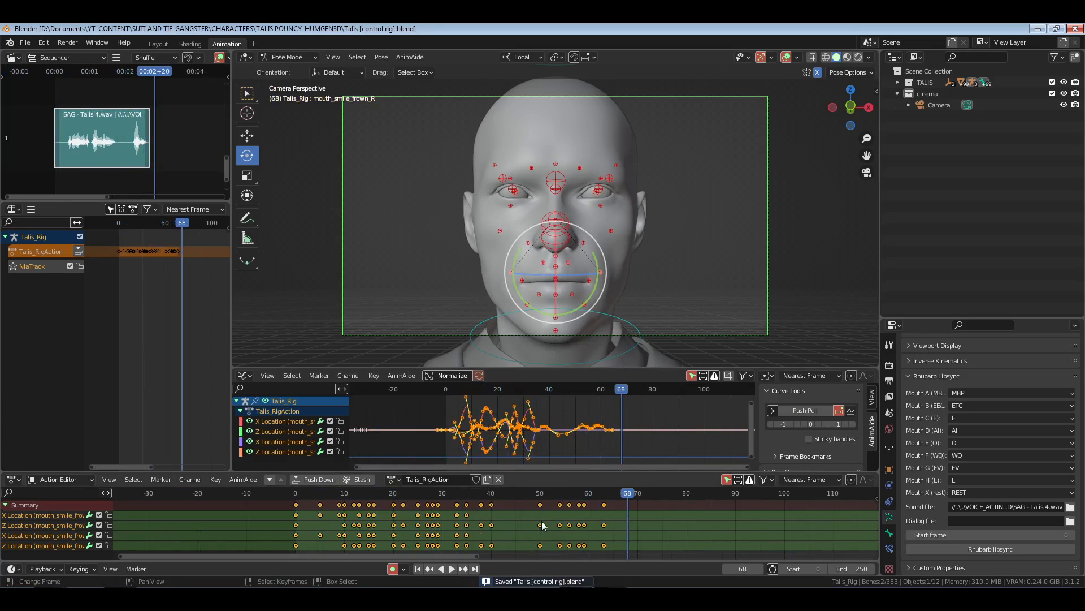
Step: Exaggerate the jaw control's Z Location keyframes from frame 5 to frame 22 with the Push Pull curve tool
left_click(557, 332)
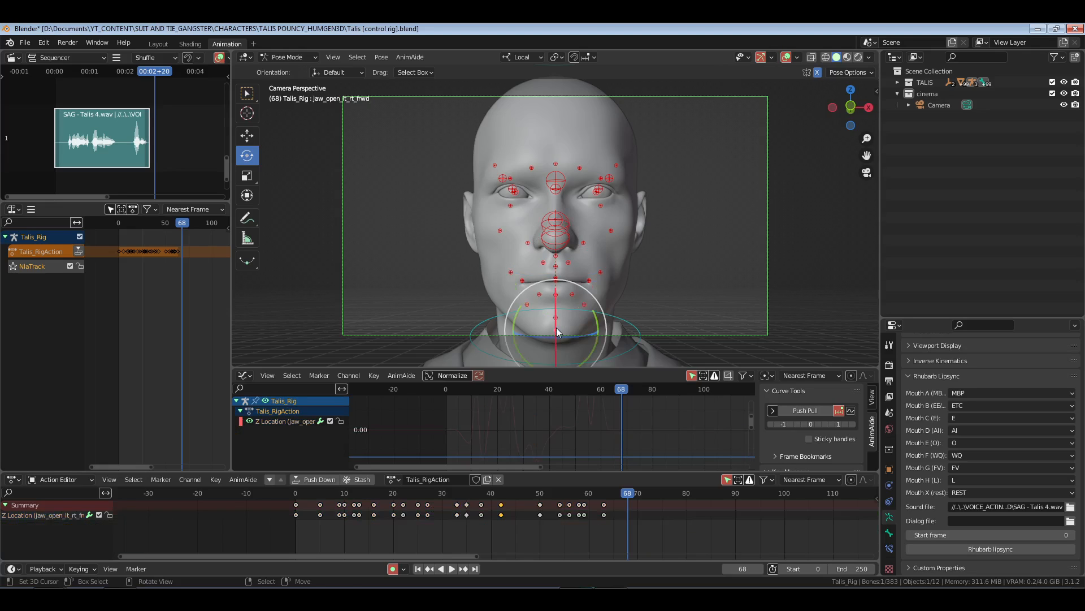
left_click(296, 526)
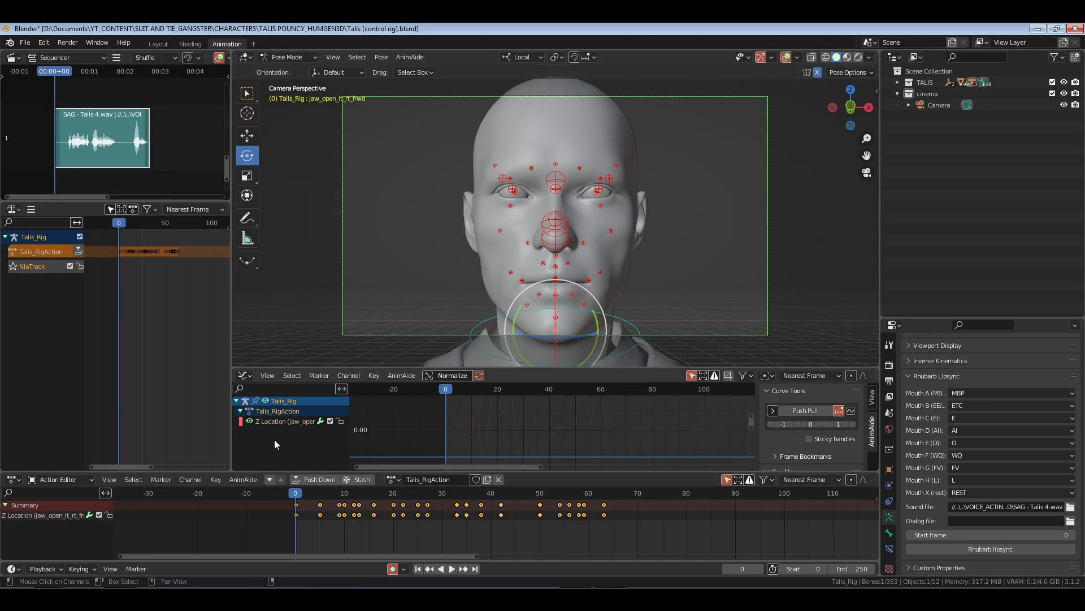
key("a")
key("Home")
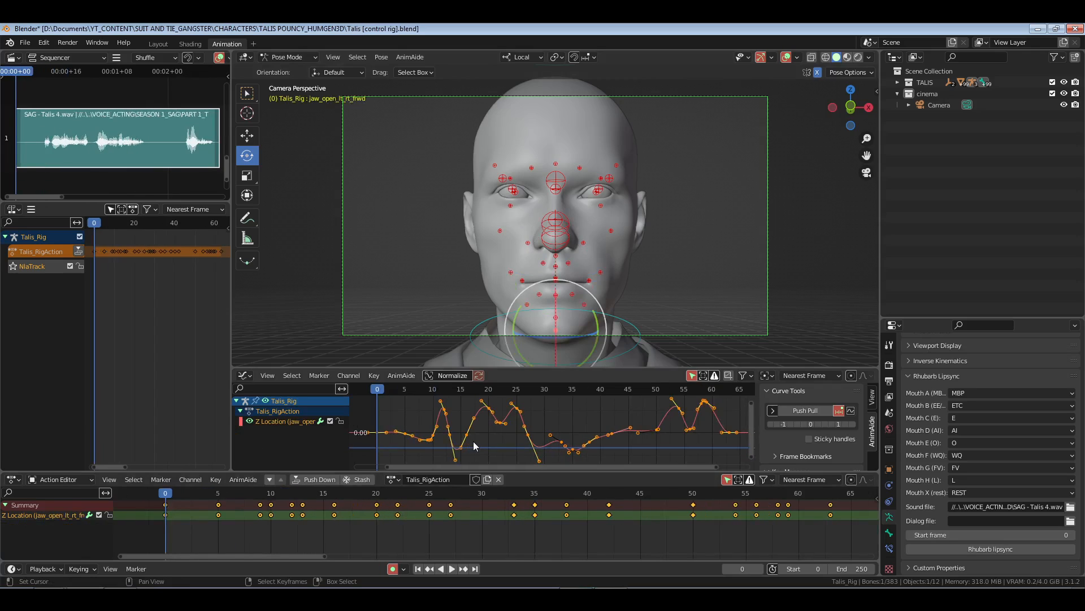
left_click(473, 441)
key("c")
mouse_move(396, 434)
left_mouse_down()
mouse_move(437, 421)
mouse_move(460, 444)
mouse_move(496, 425)
left_mouse_up()
right_click(489, 447)
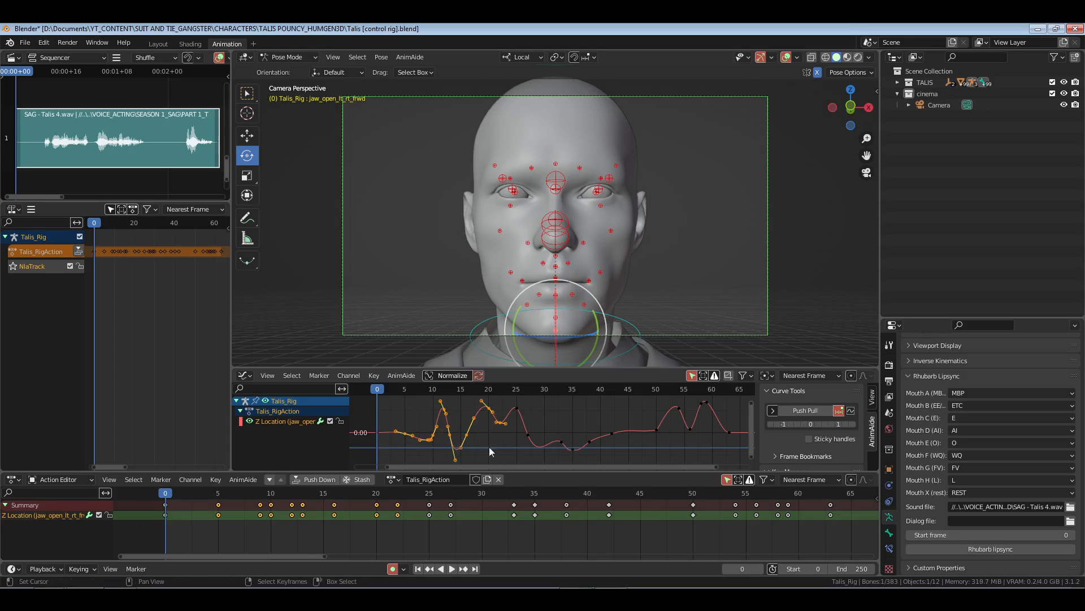
left_click_drag(815, 416, 840, 416)
Step: Save the file and play the lip-sync up to frame 32 to check the jaw motion
key("ctrl+s")
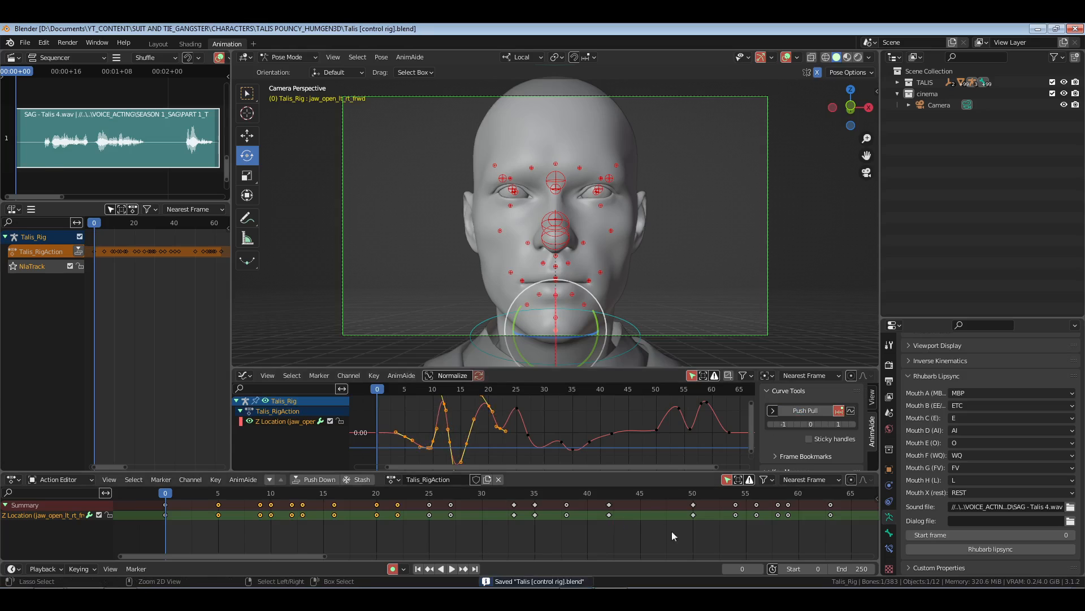
scroll(661, 527, "down", 3)
key("space")
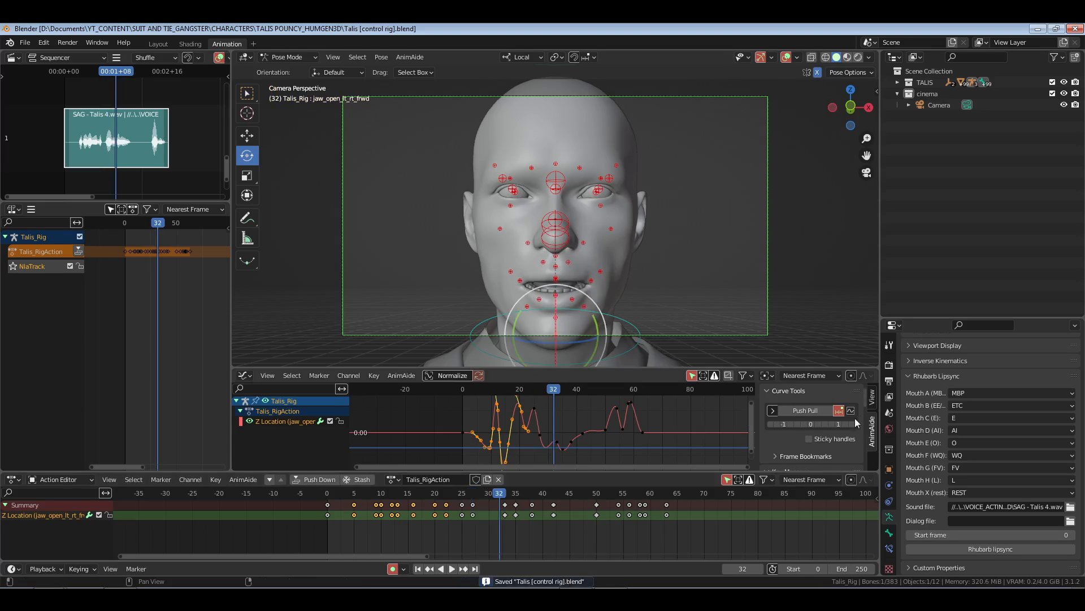
Step: Reduce the amplitude of the jaw's frame 5 to 22 keyframes with Push Pull at about -48%, and review the lip-sync through frame 28
left_click(816, 414)
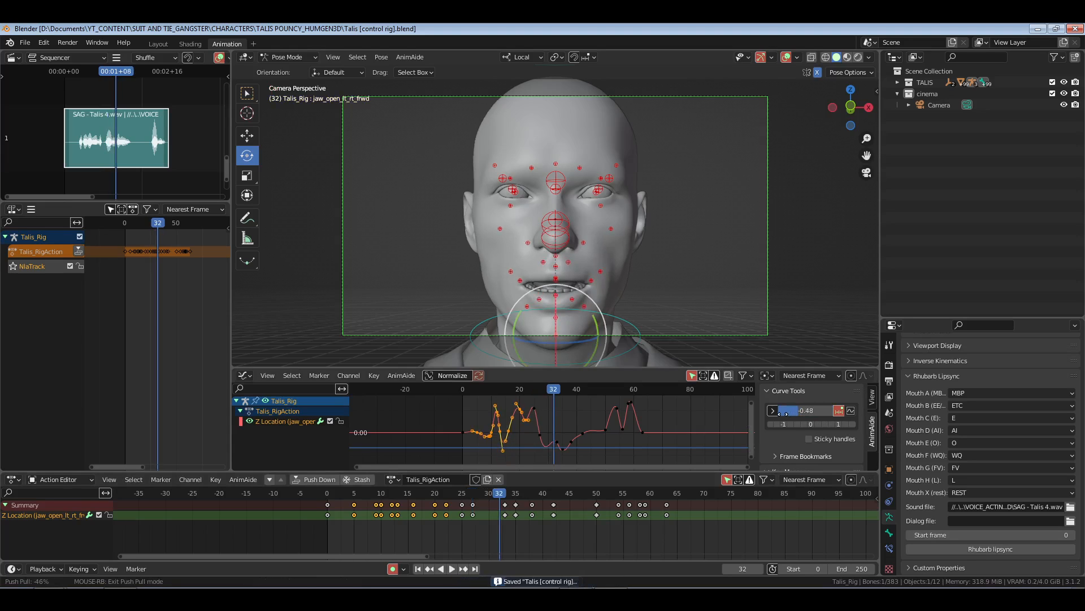
left_click(783, 416)
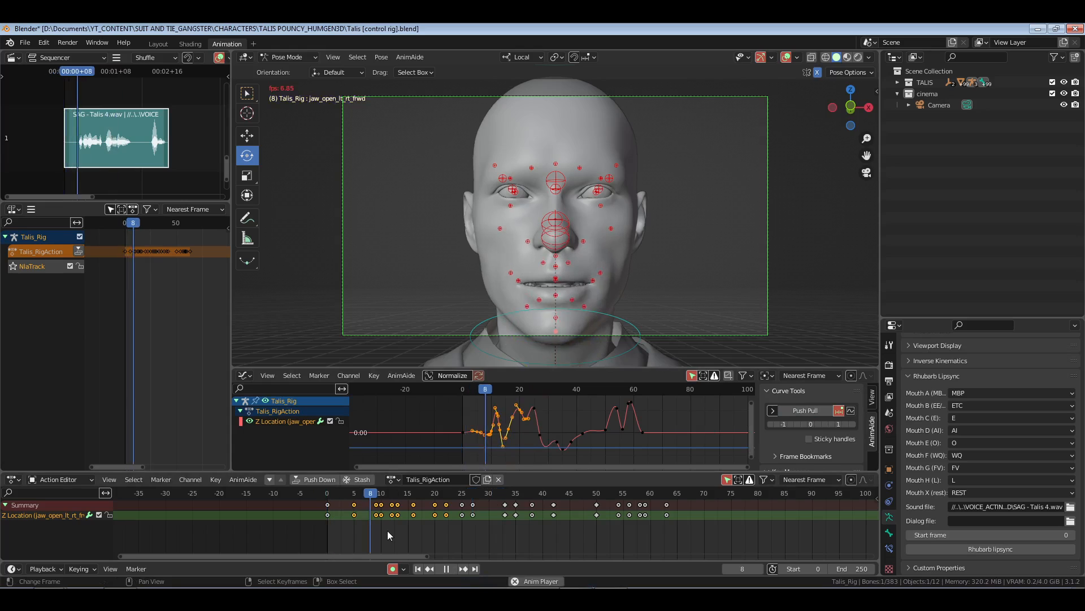
left_click_drag(388, 530, 473, 530)
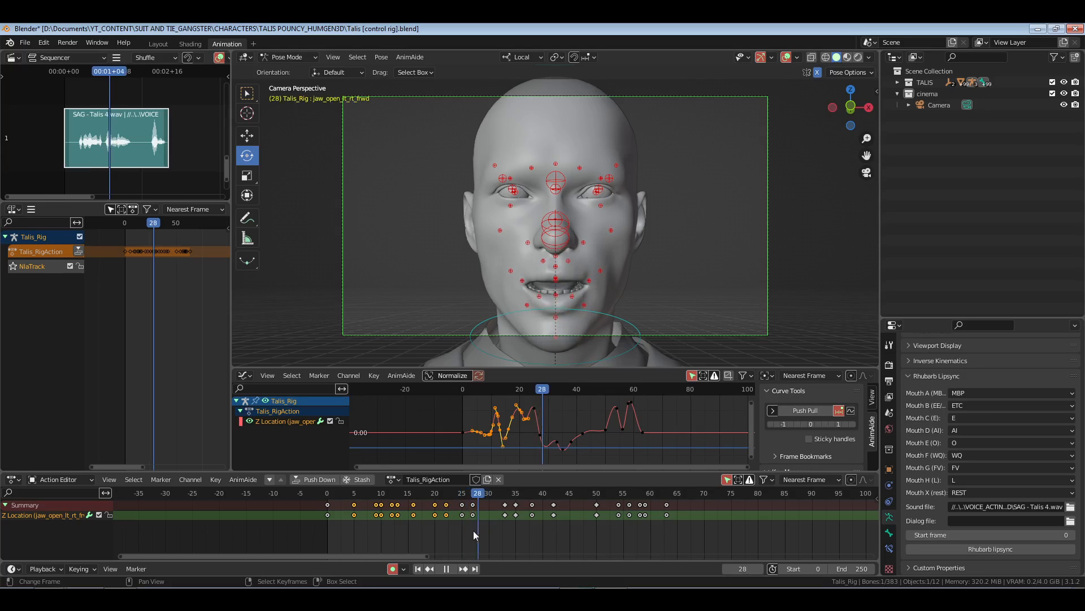
key("space")
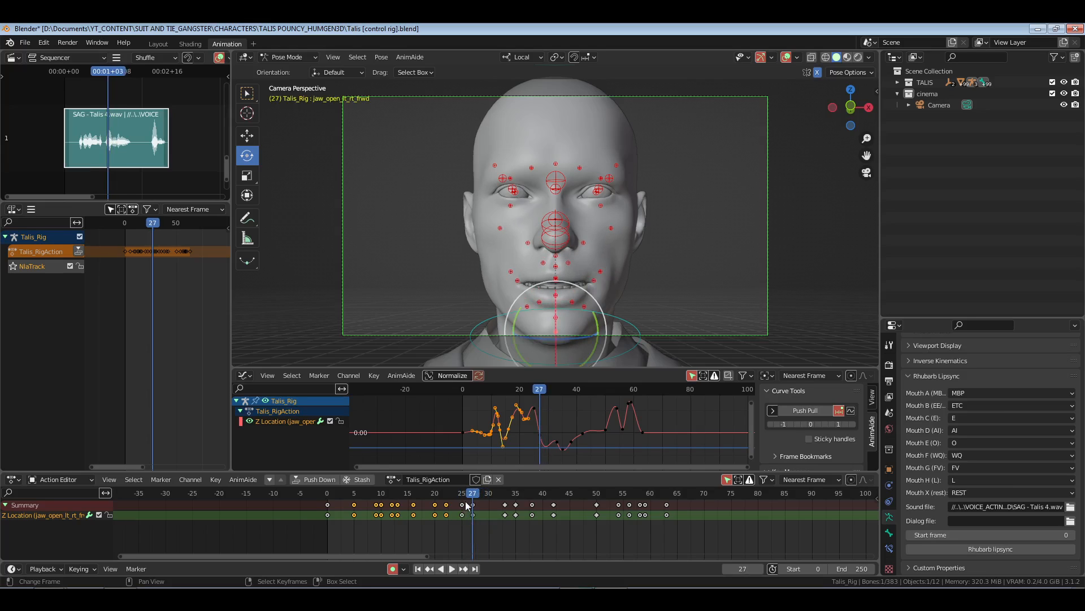
Step: Select the jaw's Z Location keyframes at frames 25 and 27 and reduce their amplitude with the Push Pull curve tool
left_click(525, 442)
key("c")
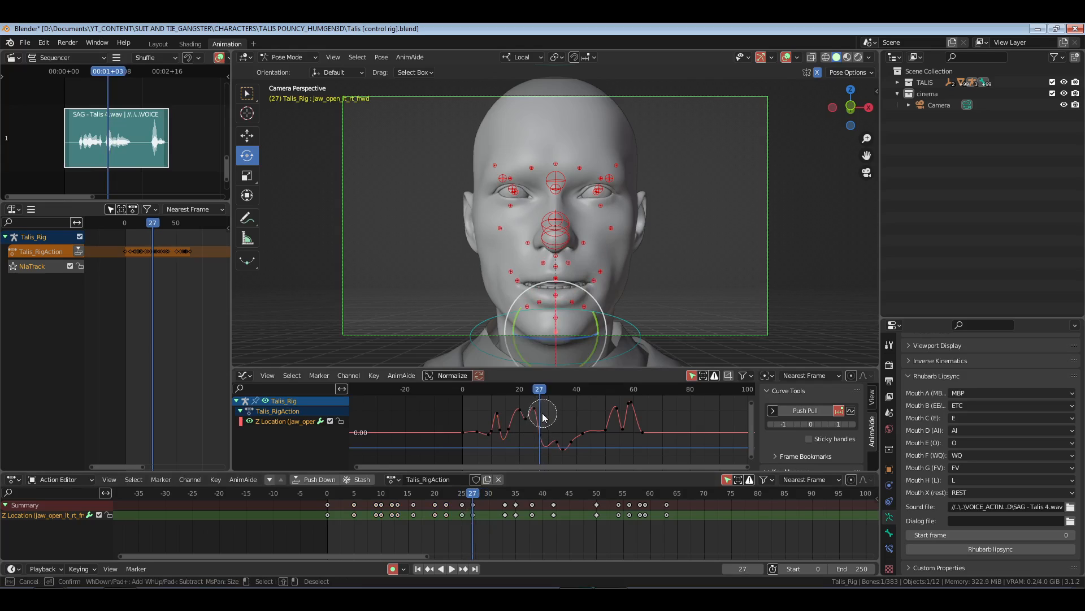
left_click(541, 413)
left_click(540, 441)
key("Escape")
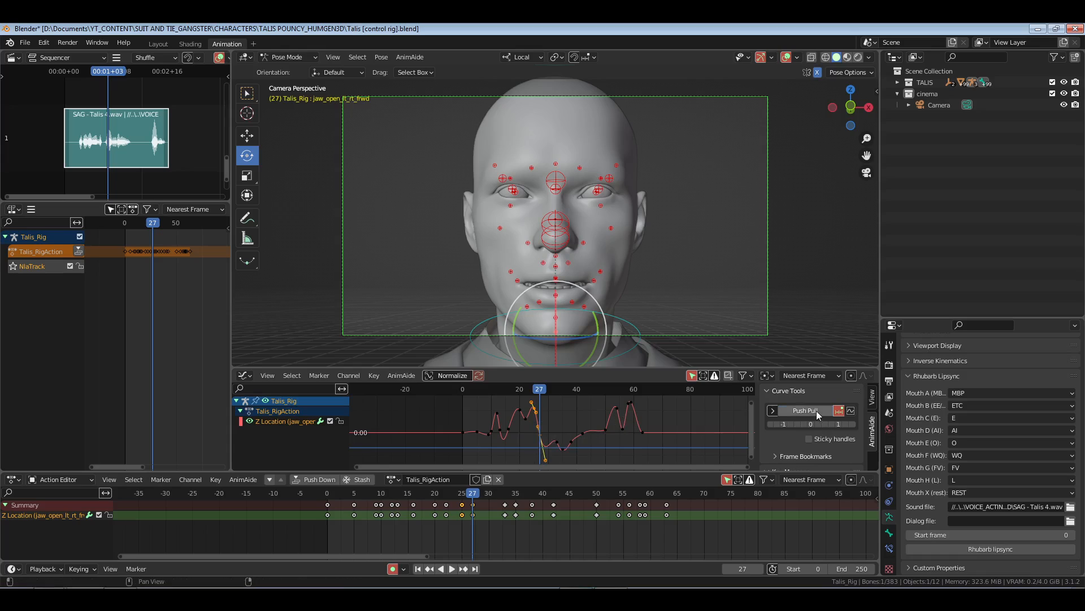
left_click_drag(816, 411, 801, 410)
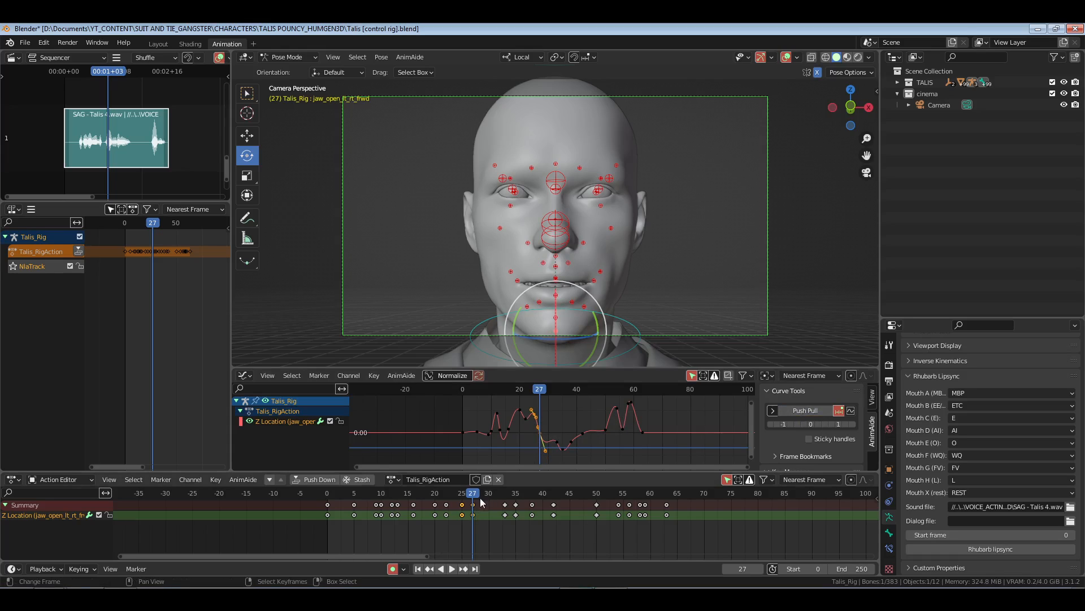
Step: Move the jaw's Z Location keyframe at frame 27 one frame later, to frame 28
left_click_drag(484, 499, 468, 533)
type("g1")
key("Return")
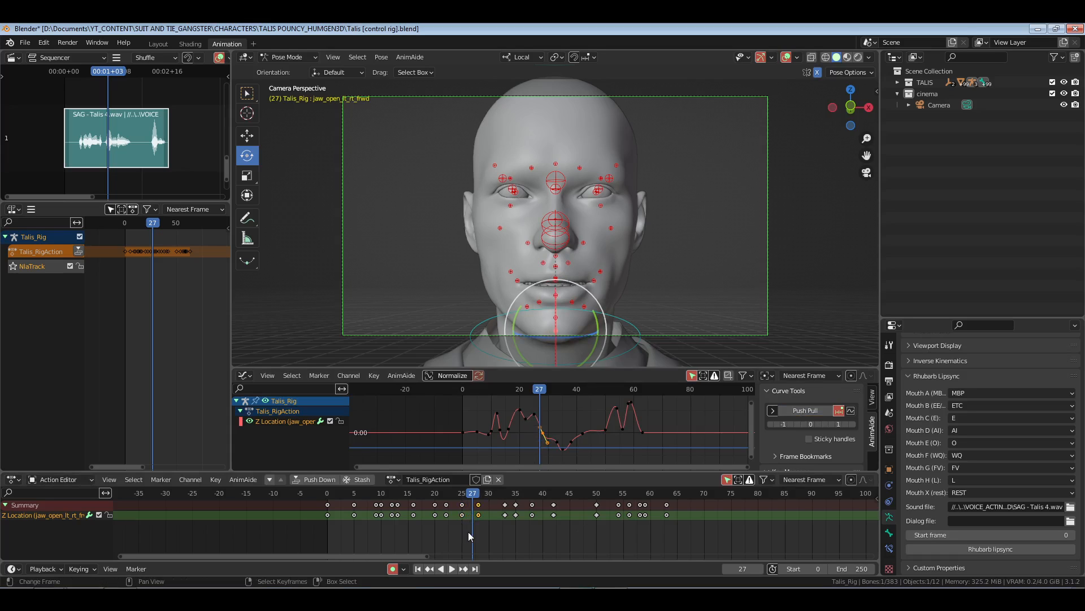
Step: Save the file and play the lip-sync up to frame 31 to check the retimed jaw motion
left_click(299, 531)
key("ctrl+s")
key("space")
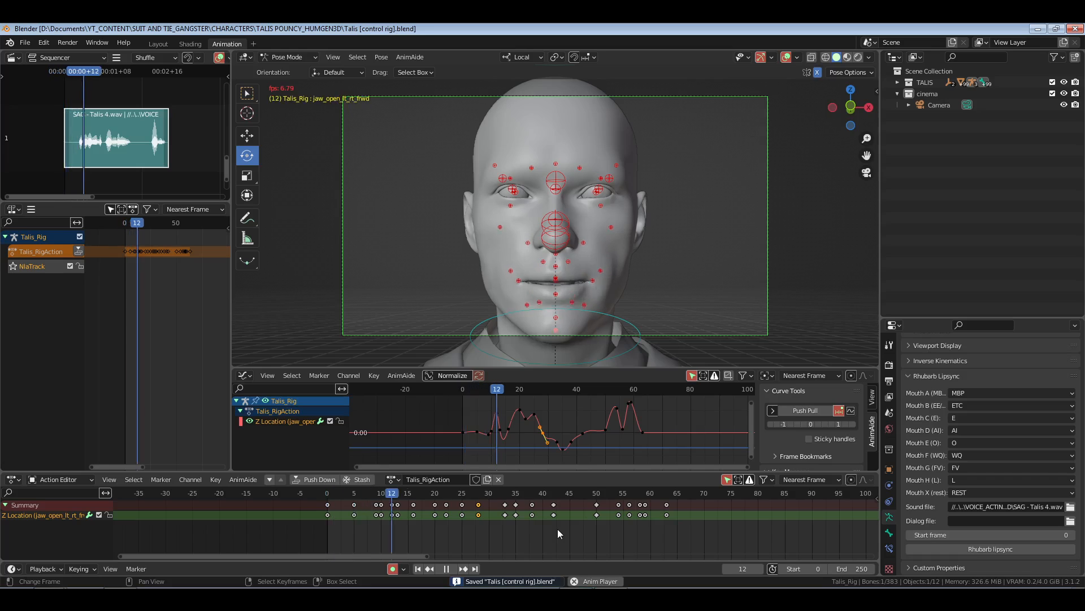
key("space")
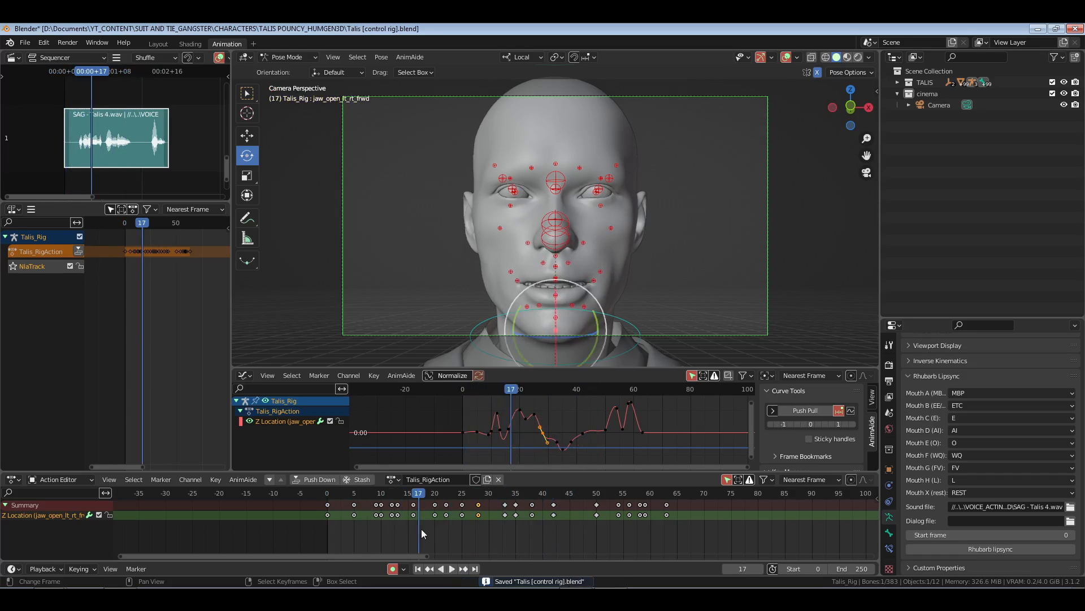
key("space")
key("ctrl+s")
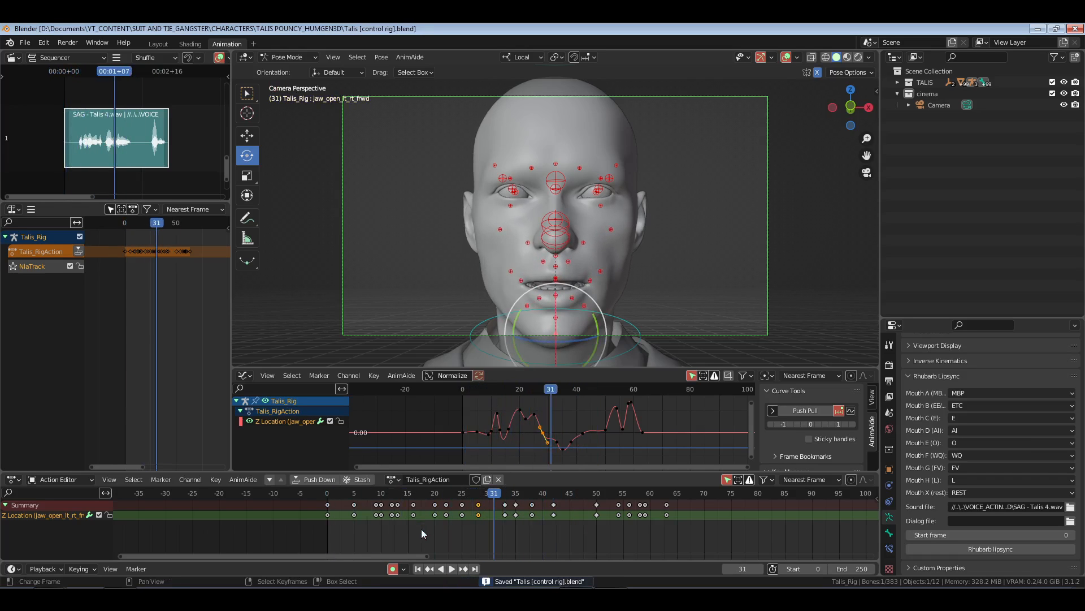